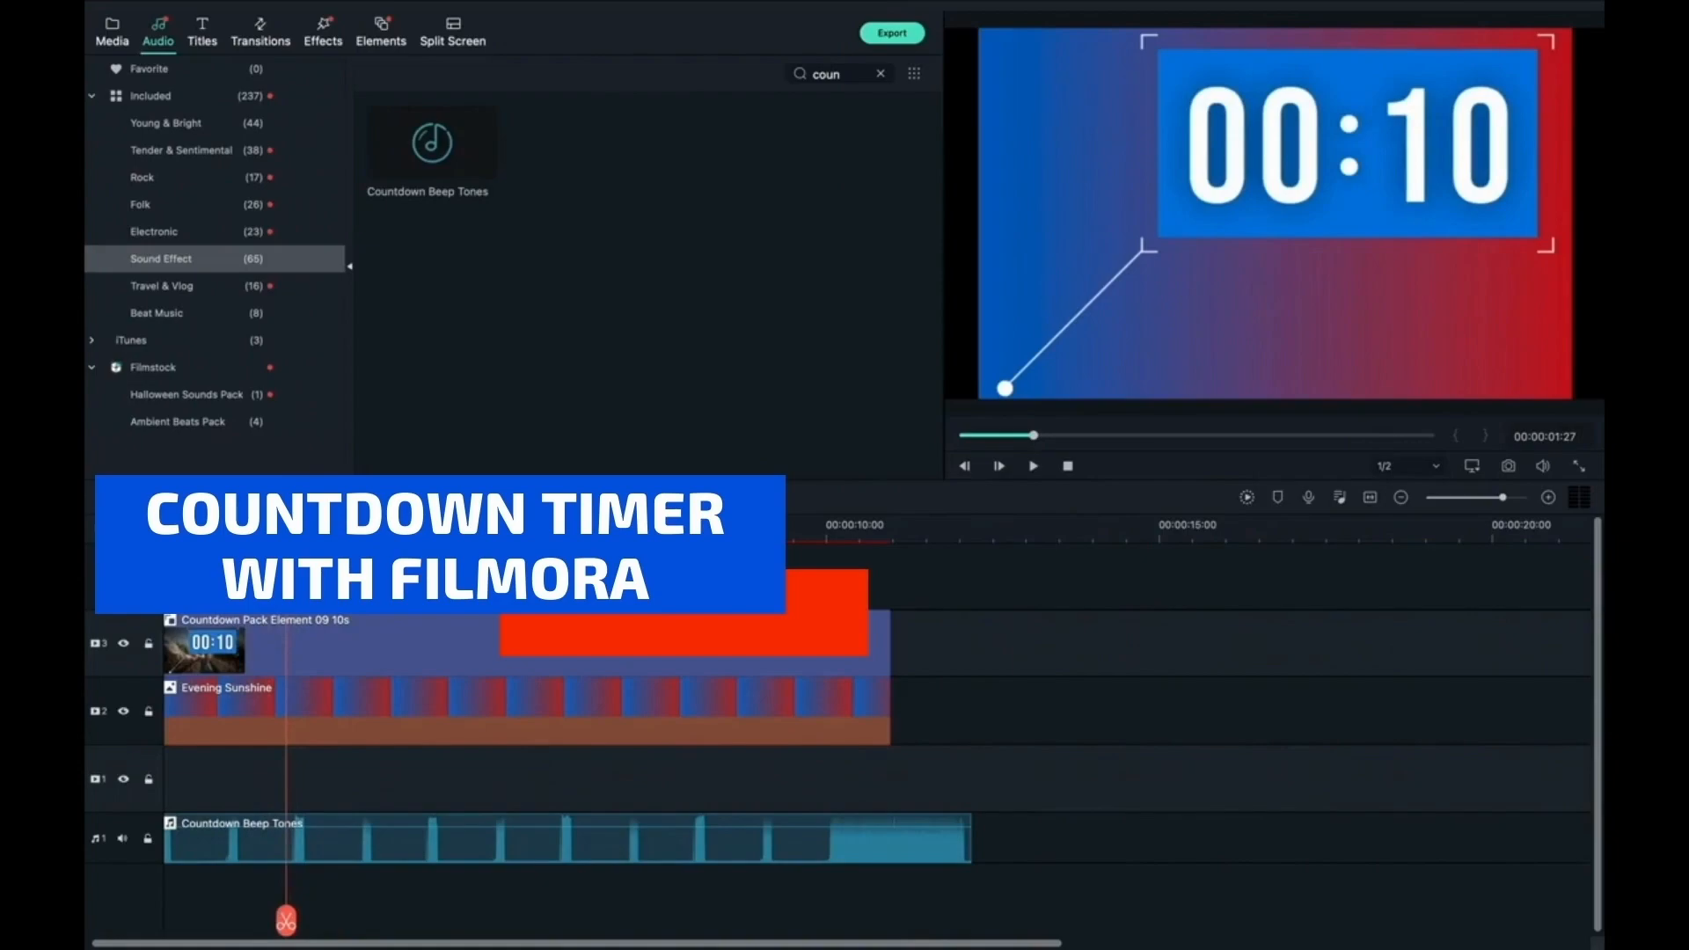
click(162, 847)
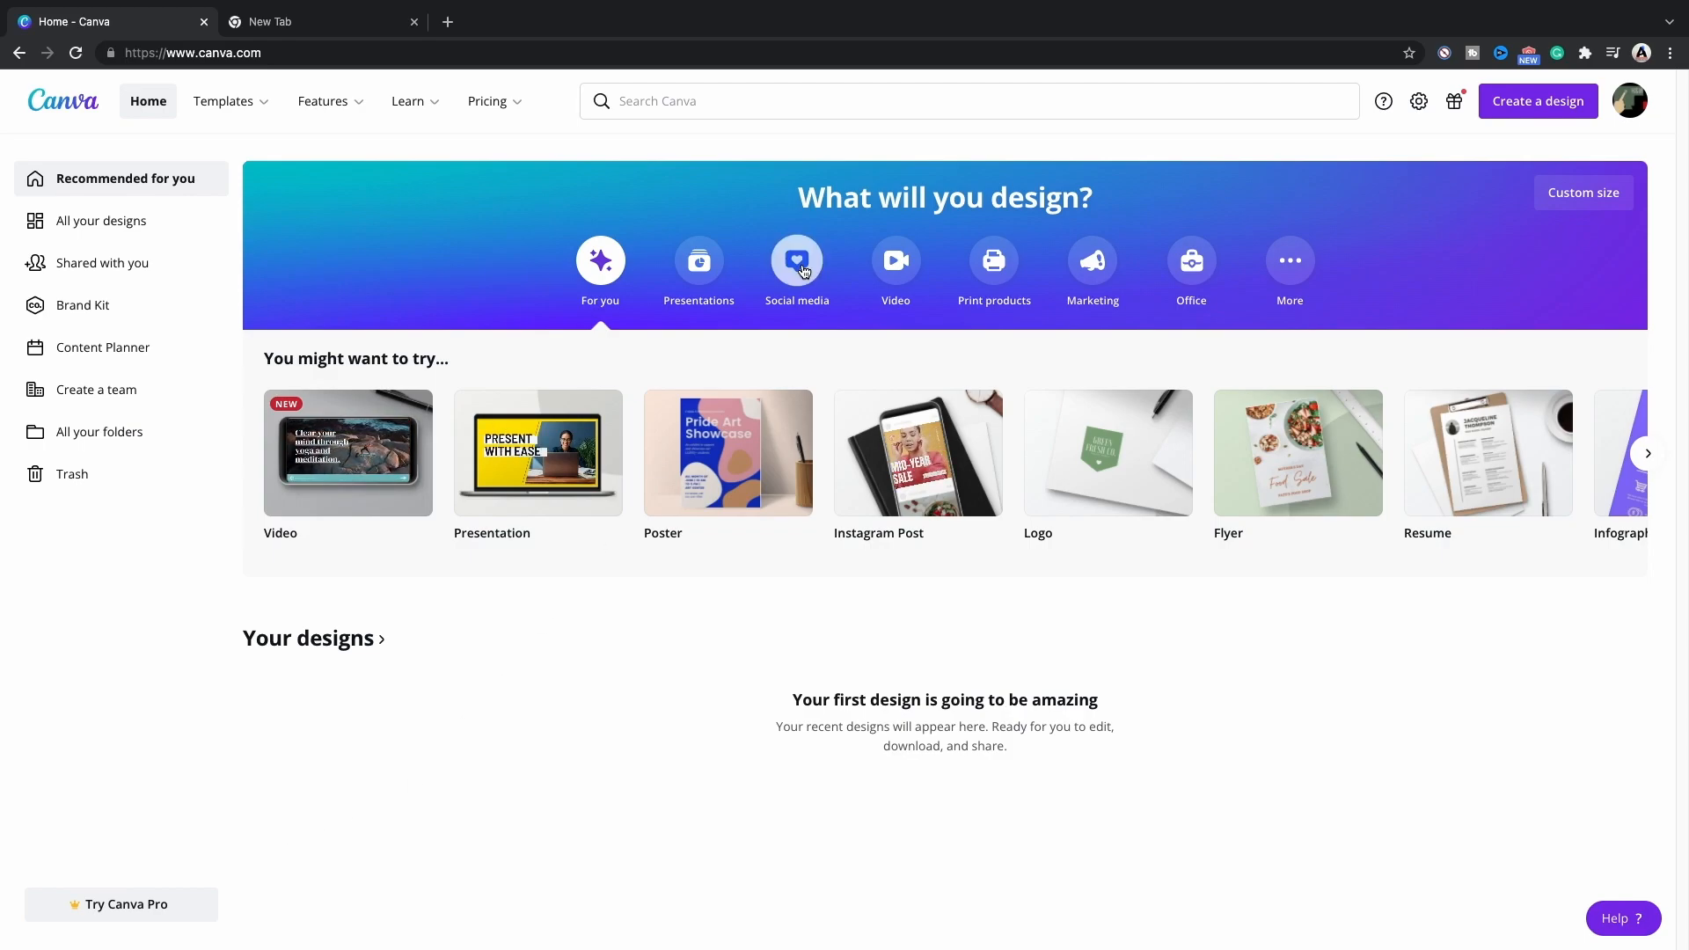
Search Canva for YouTube Outro templates and browse through the available designs.
click(717, 102)
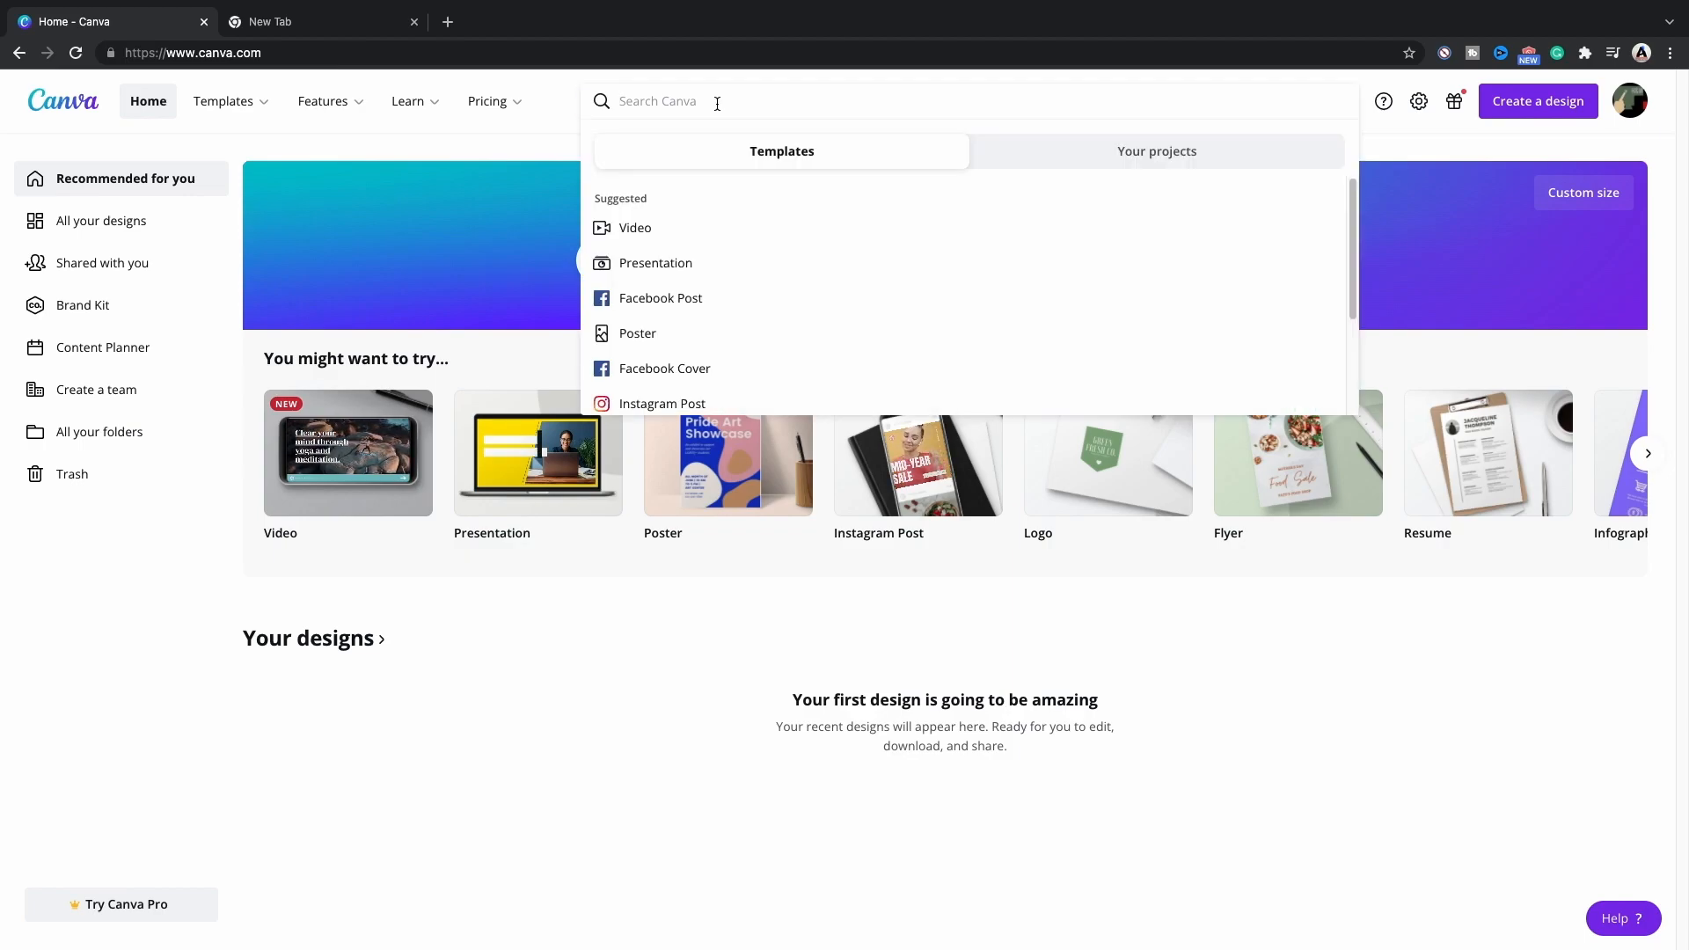
text(youtu)
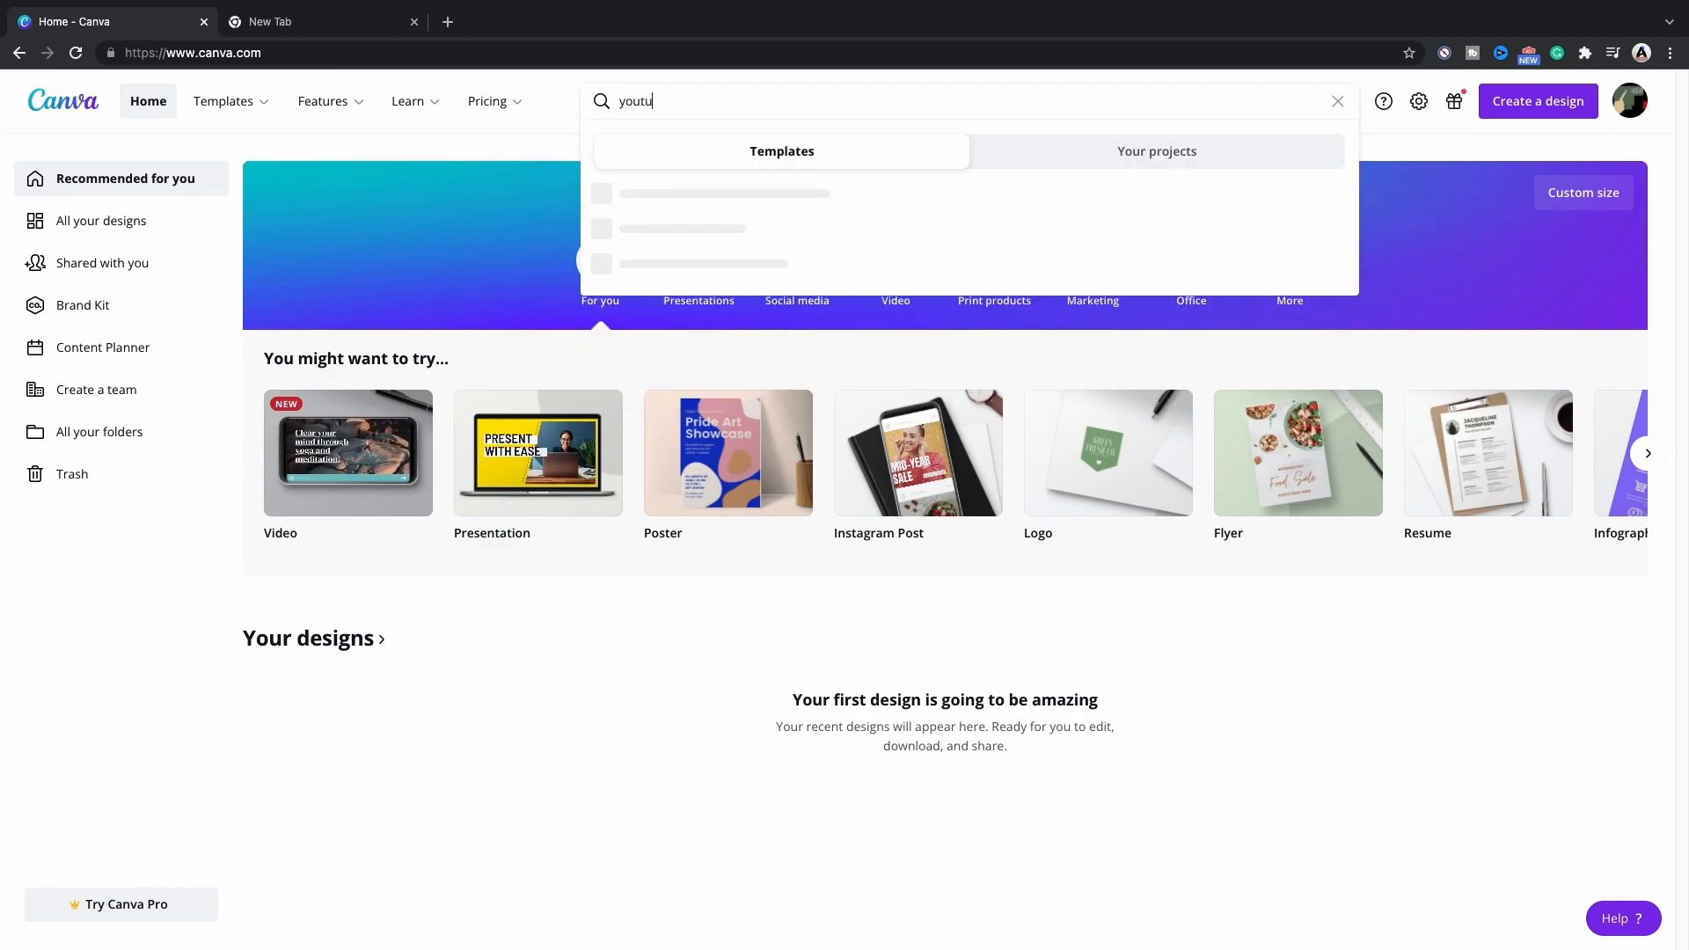
text(be outro)
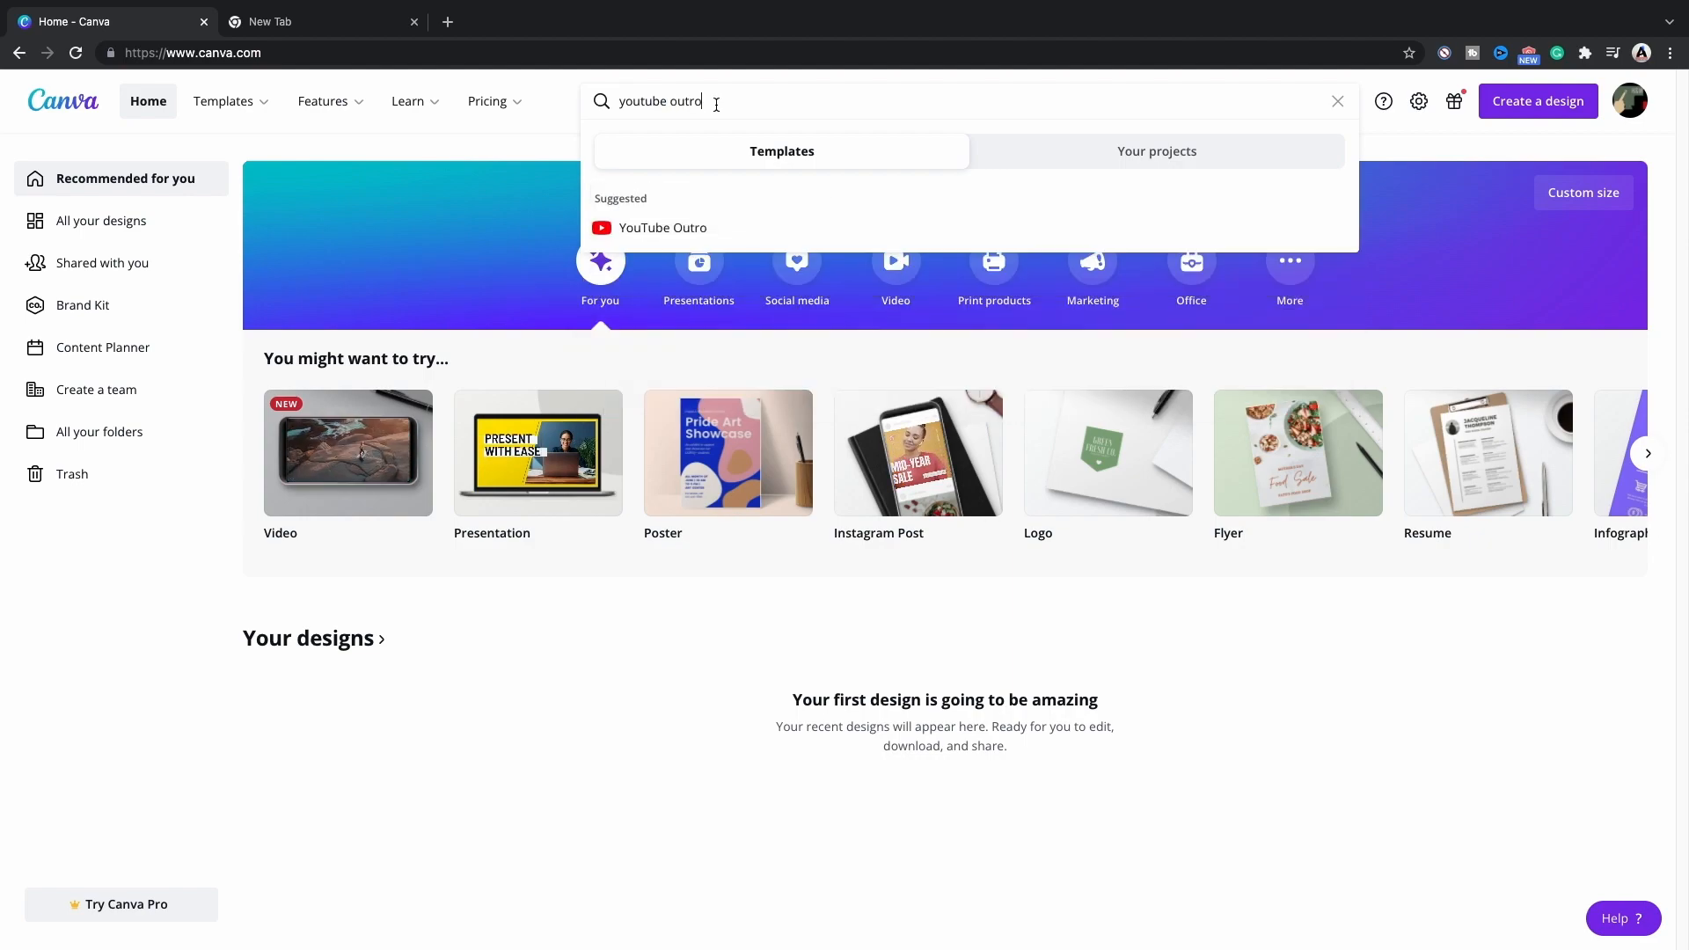
click(725, 230)
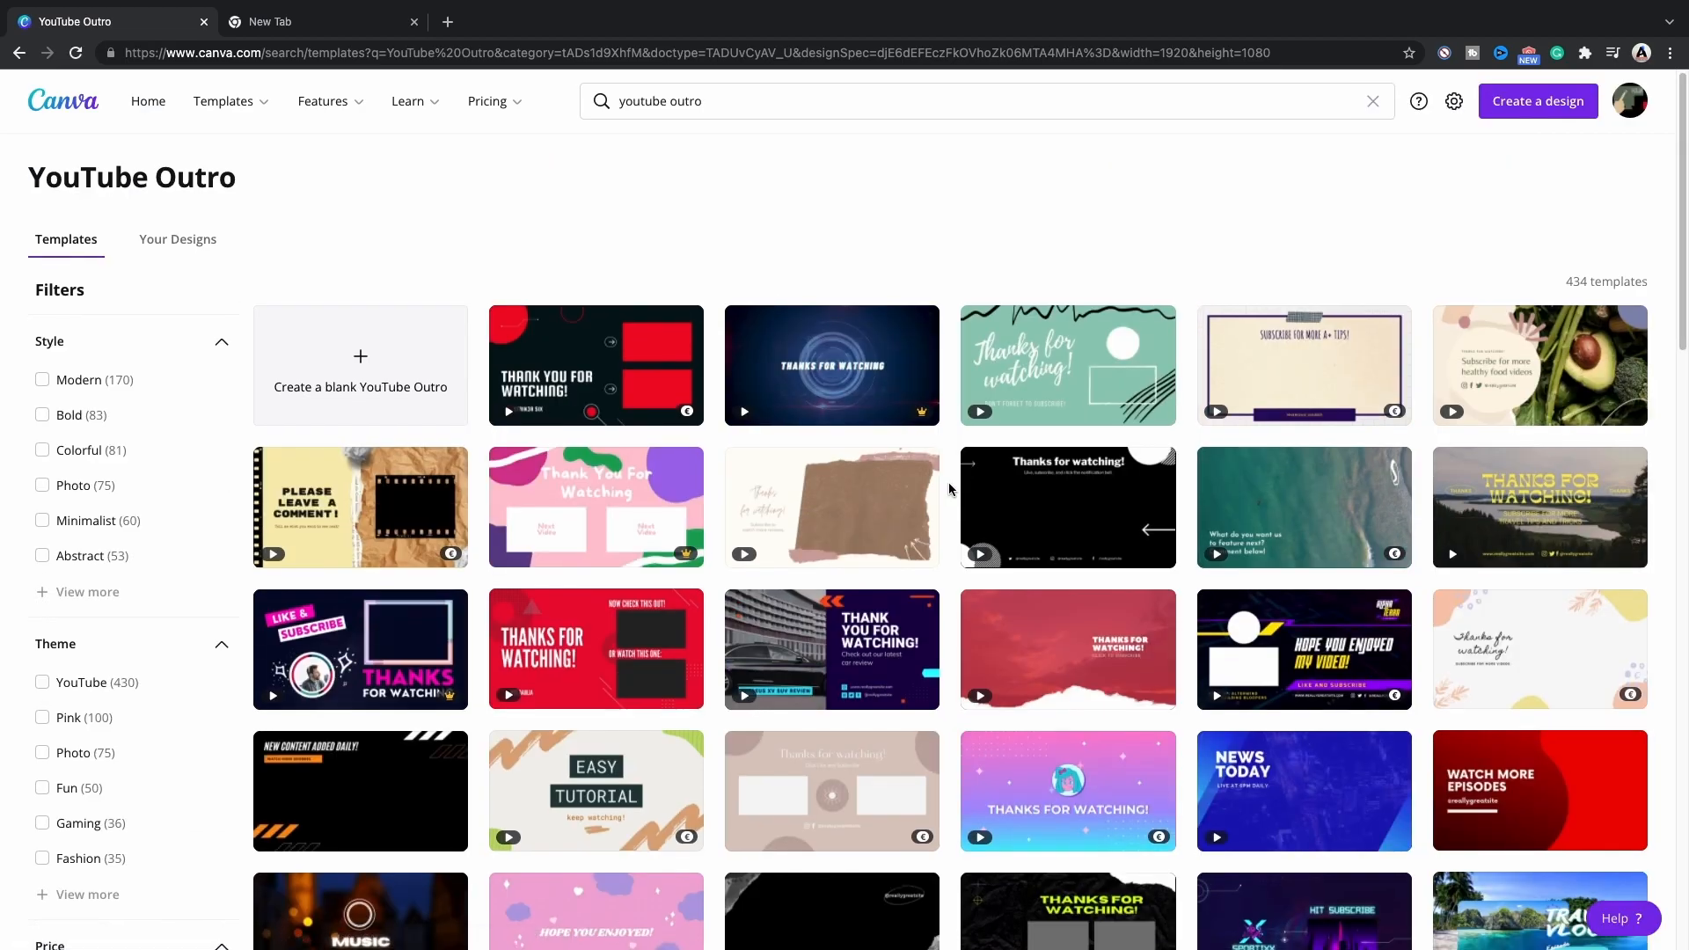
scroll(950, 482, down, 10)
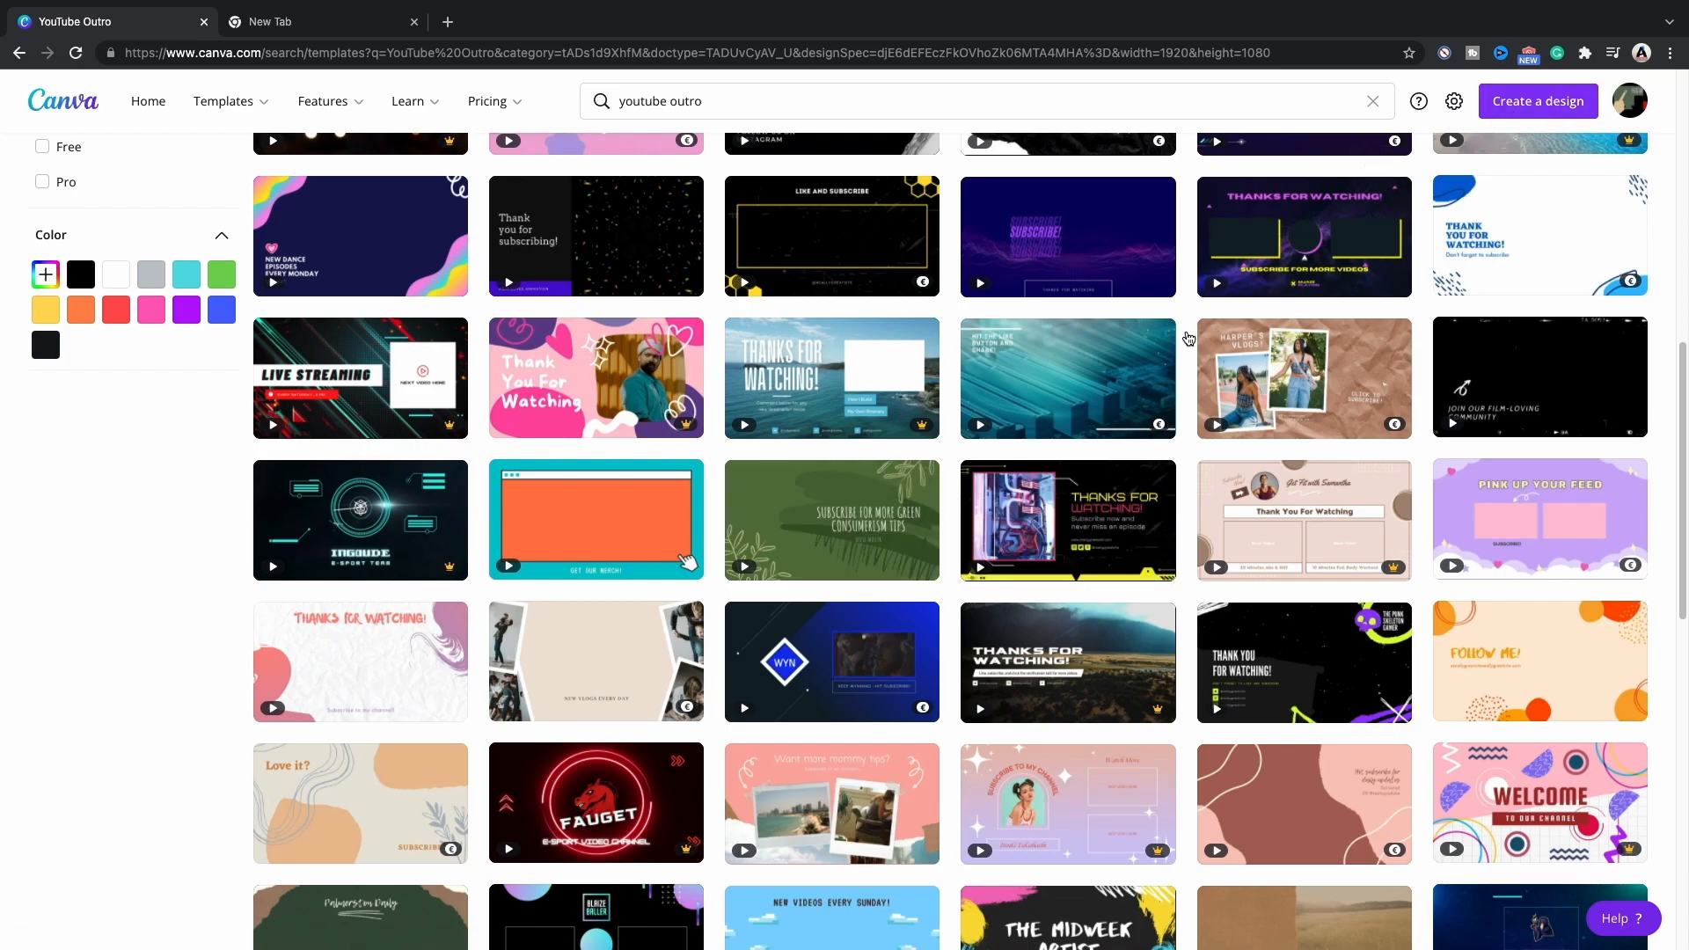
scroll(1089, 380, down, 4)
scroll(1089, 380, up, 14)
Create a new custom-size design of 3840 × 2160 px and dismiss the sticker tip.
click(1513, 103)
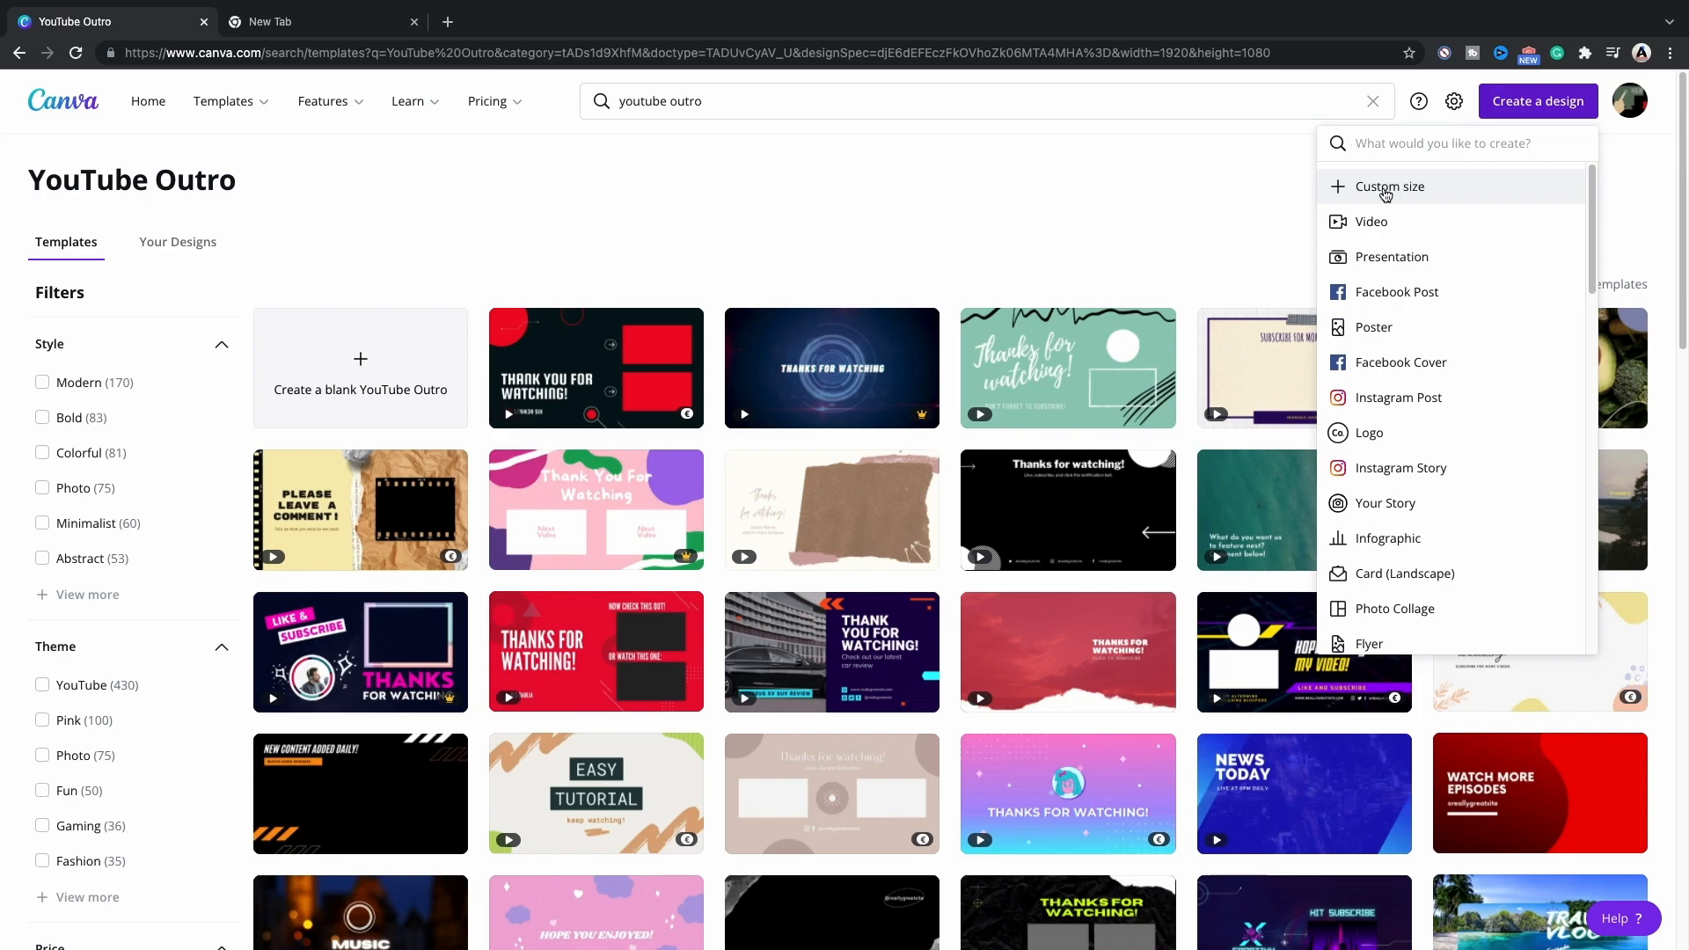
click(1385, 188)
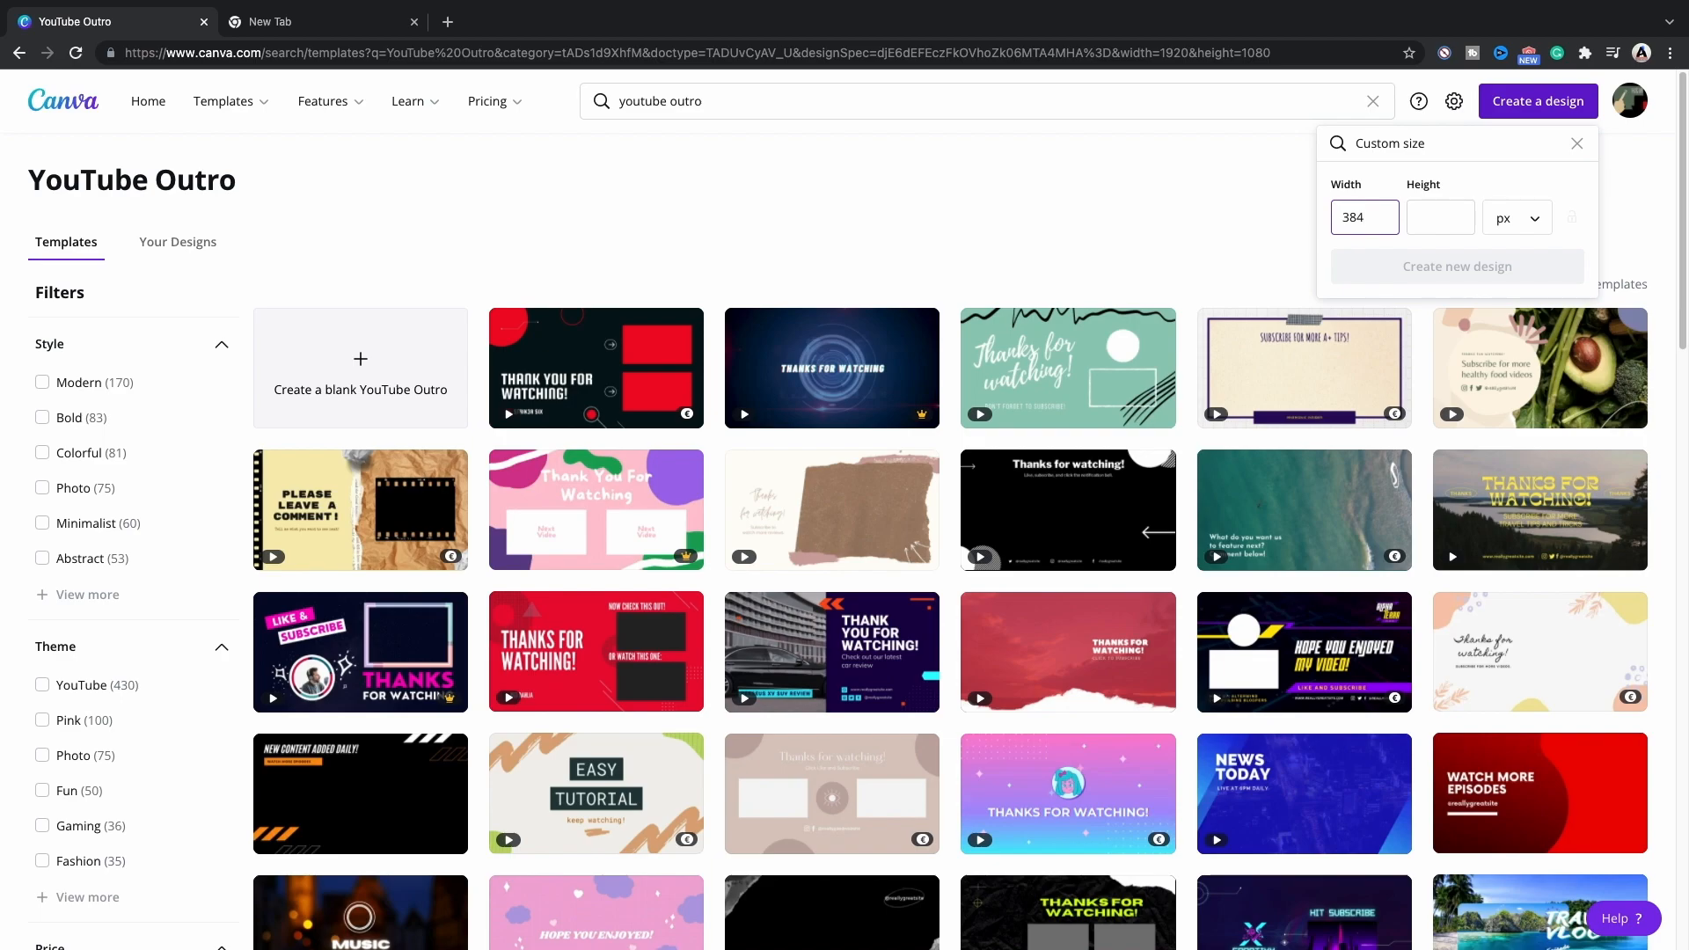
click(1433, 224)
text(2160)
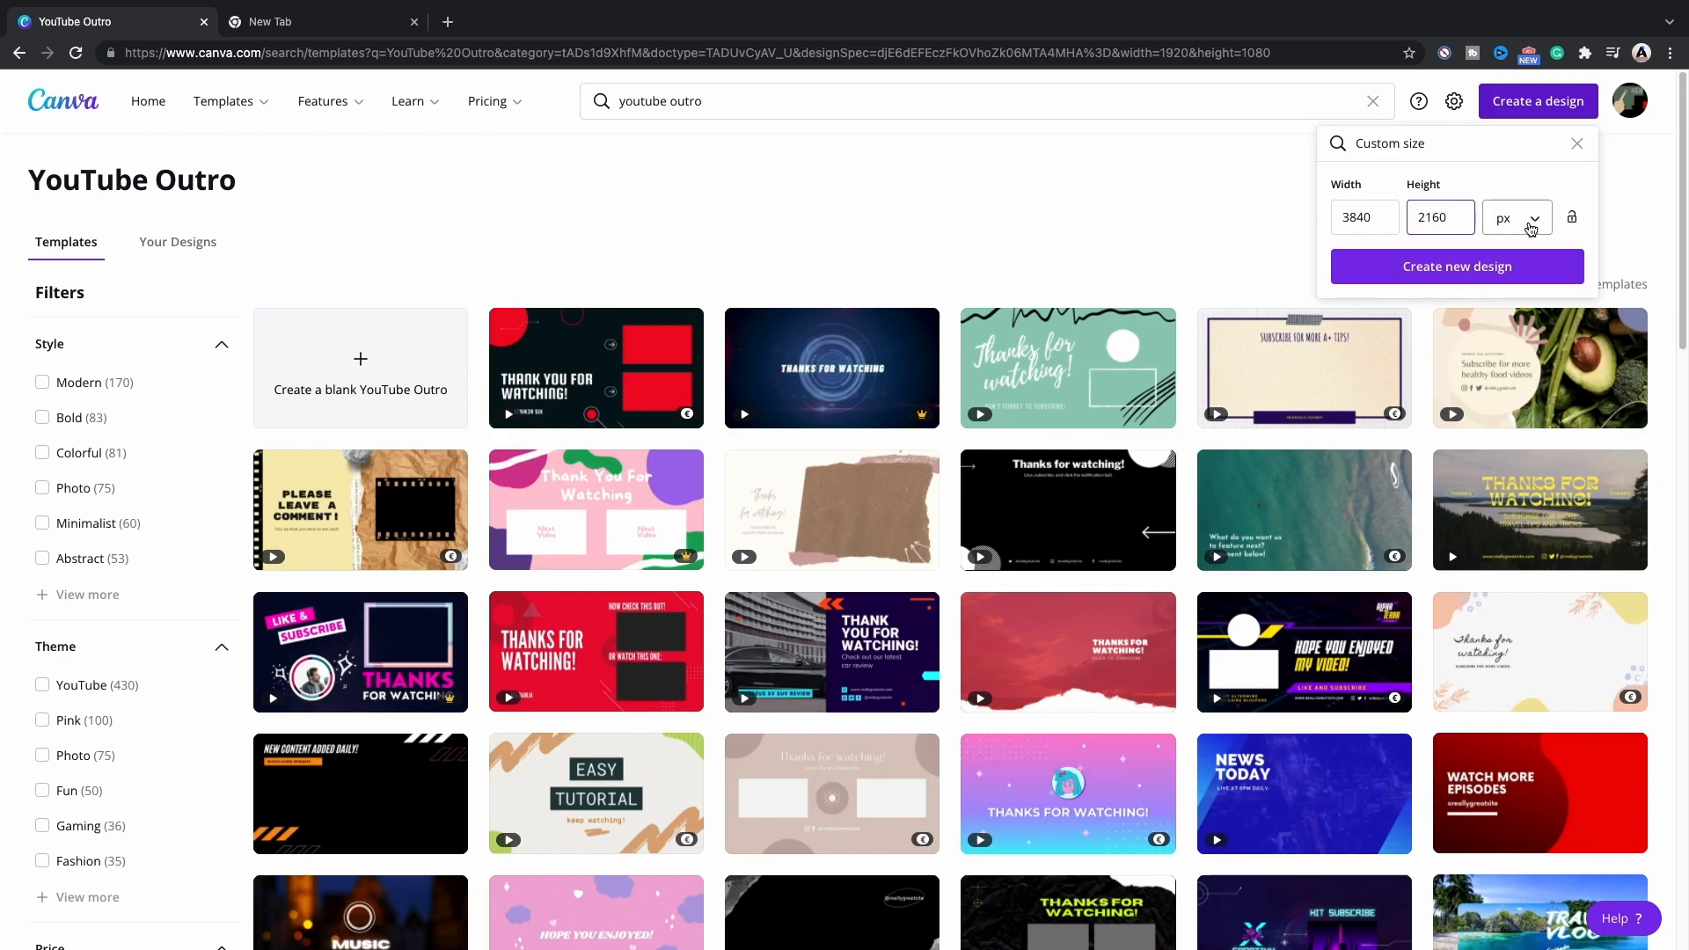
click(1531, 227)
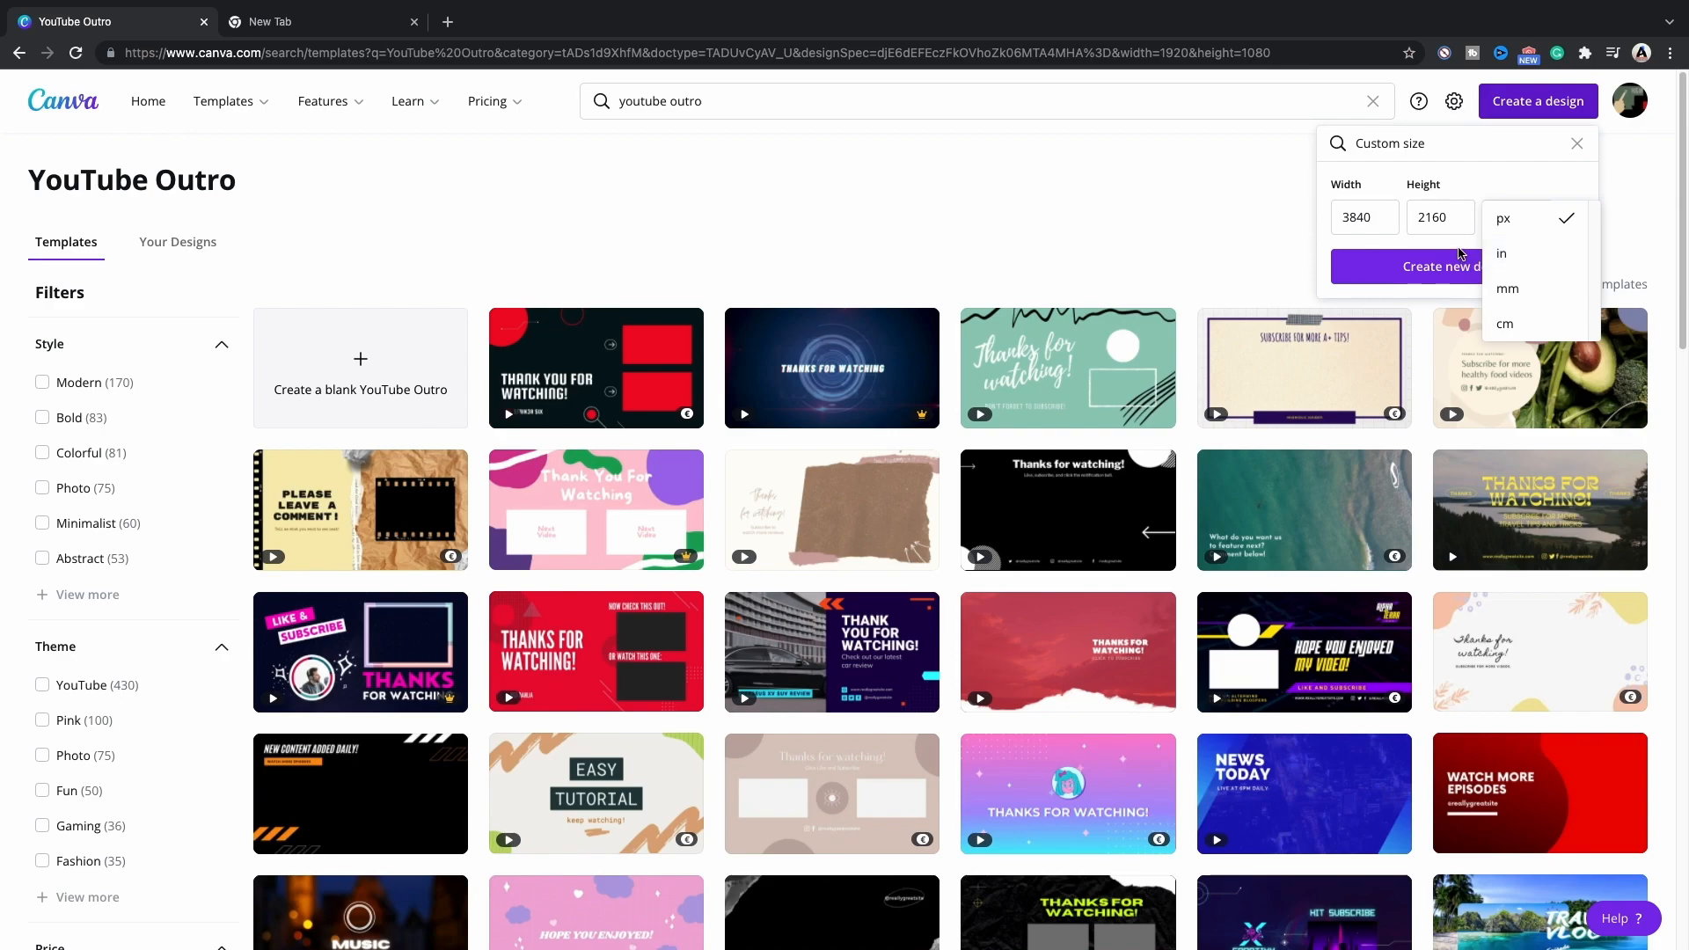
click(1512, 219)
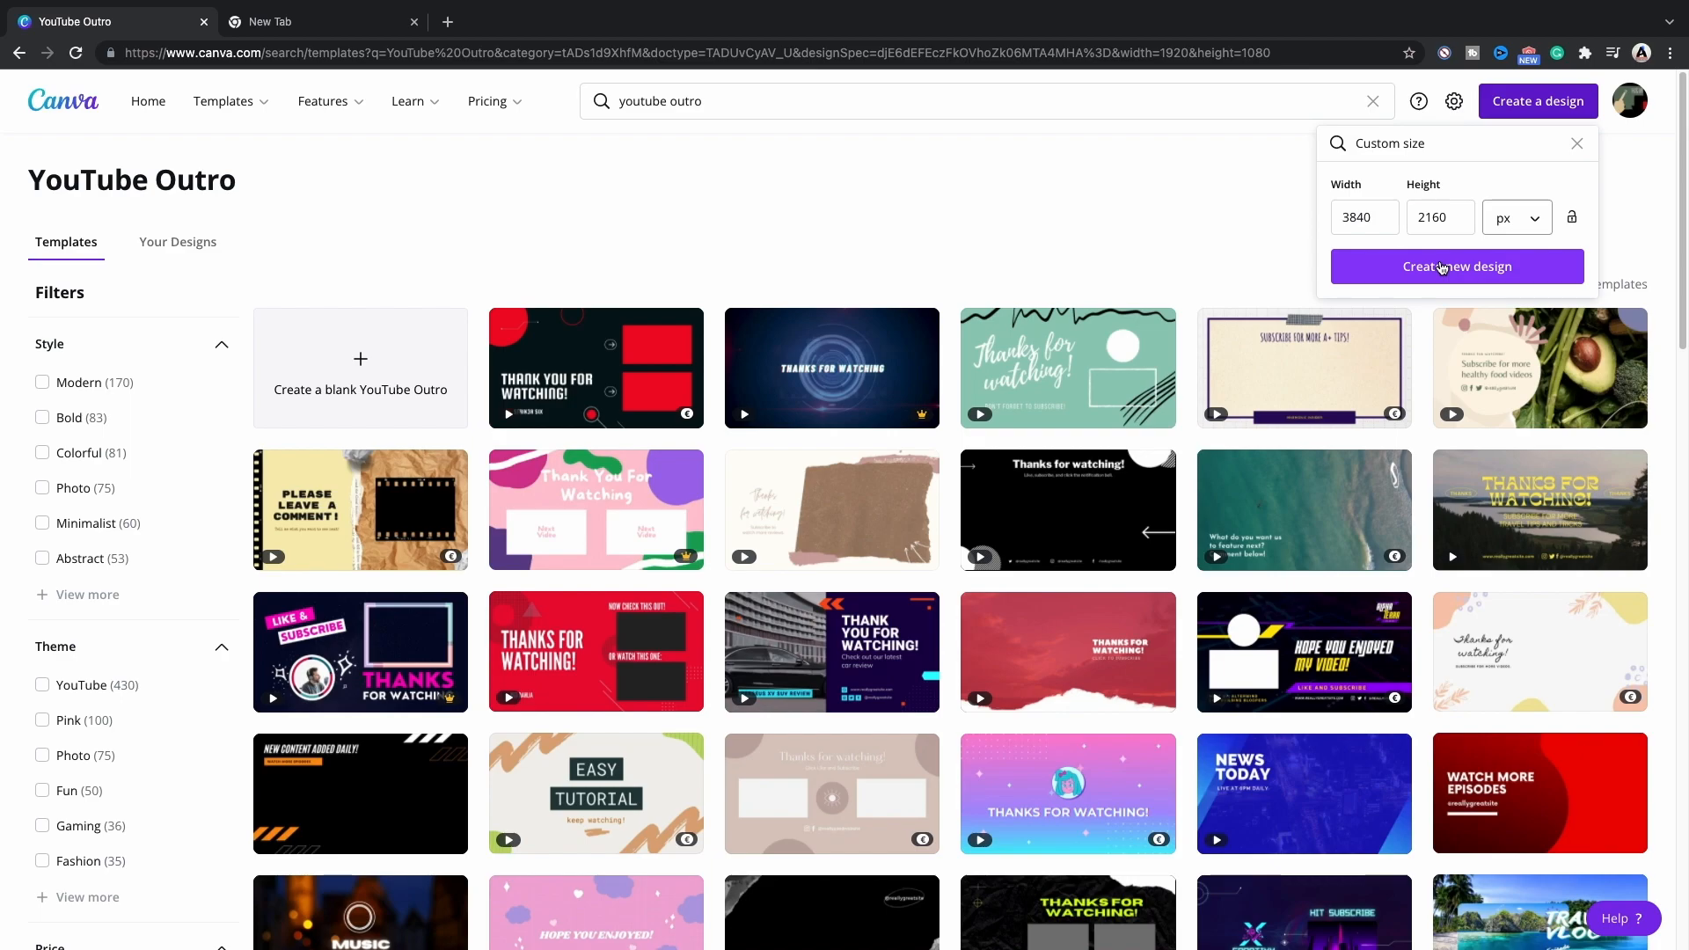
click(1442, 268)
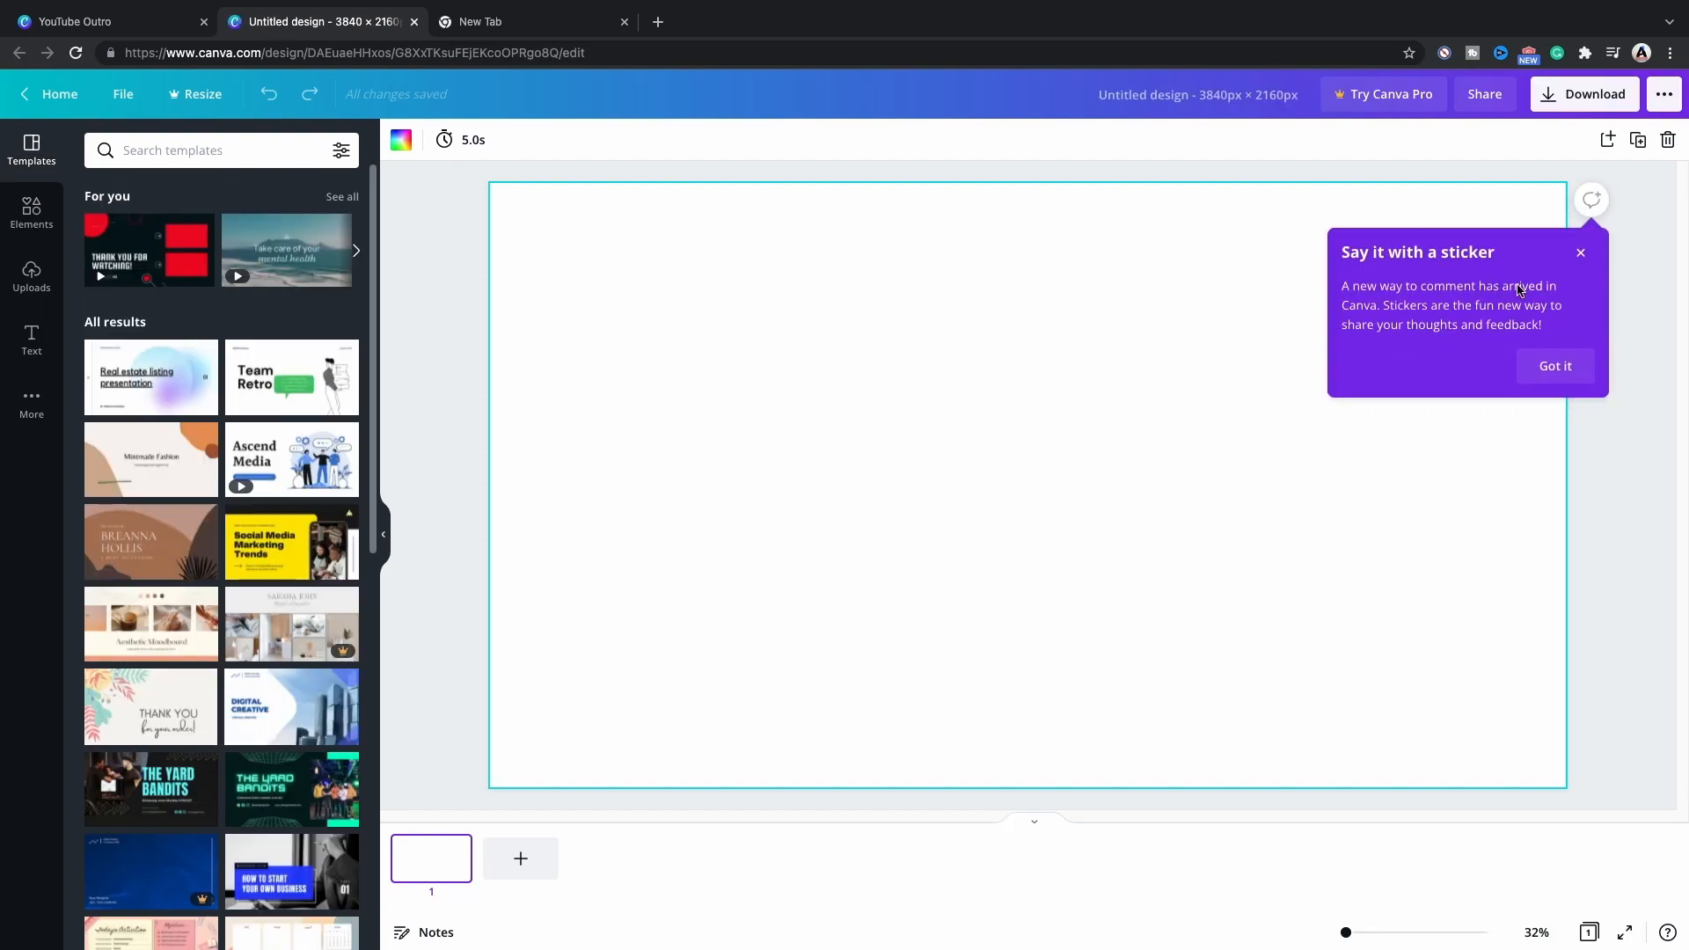
click(1581, 252)
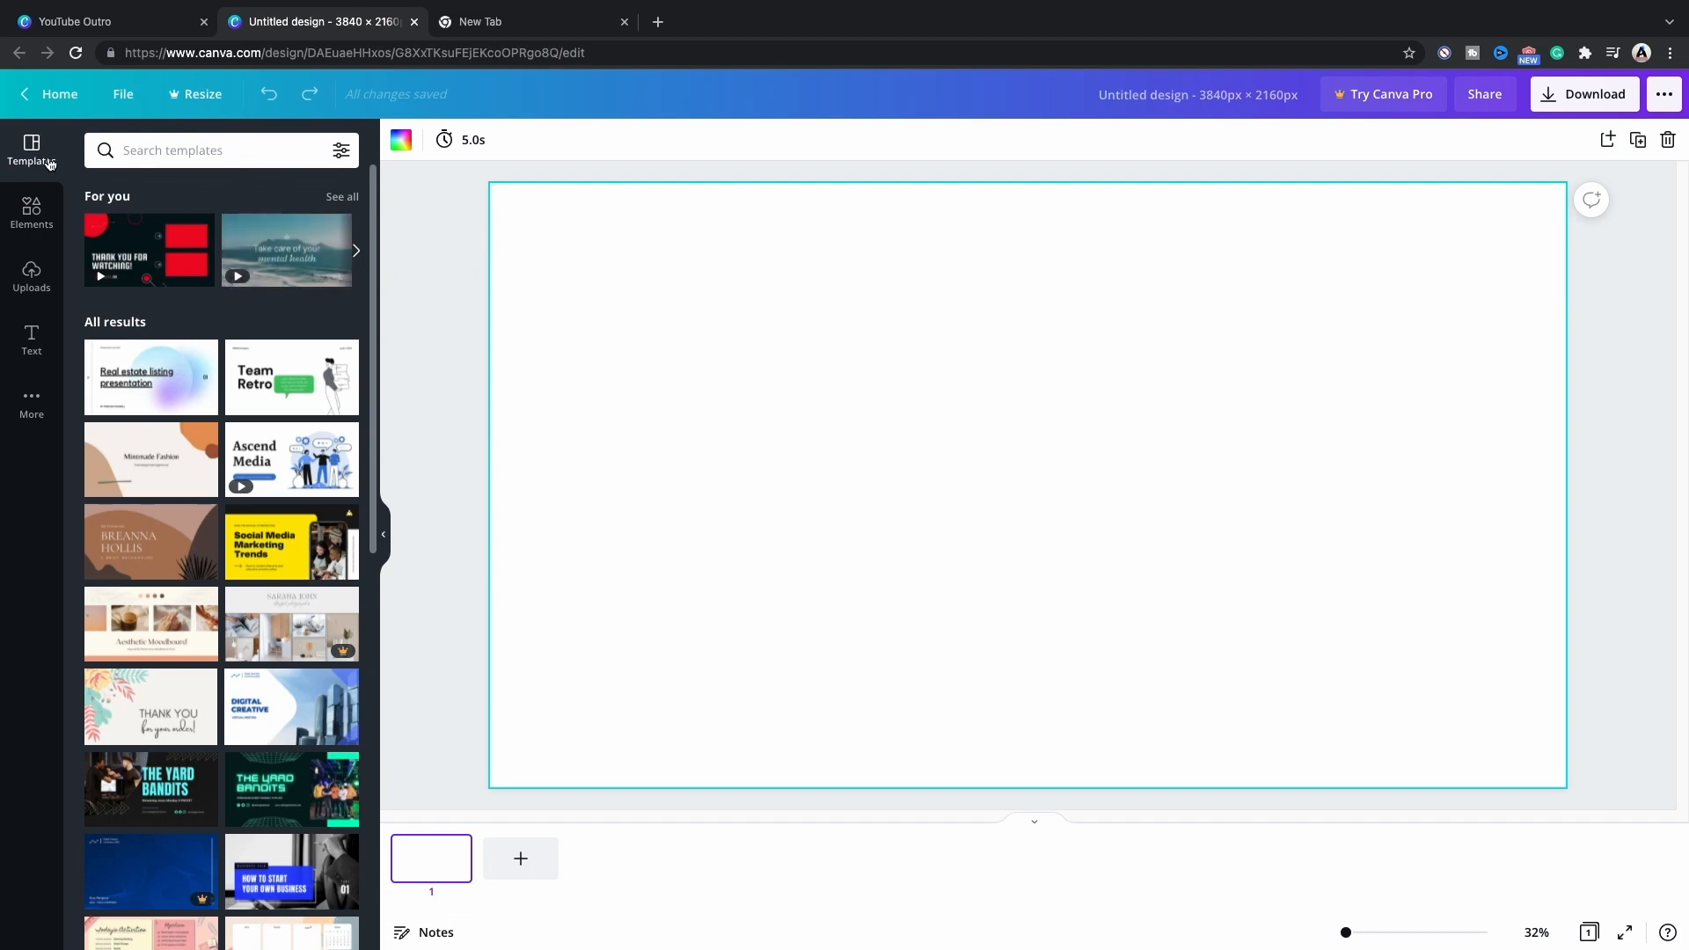
Search the editor's template library for "youtube outro".
click(179, 147)
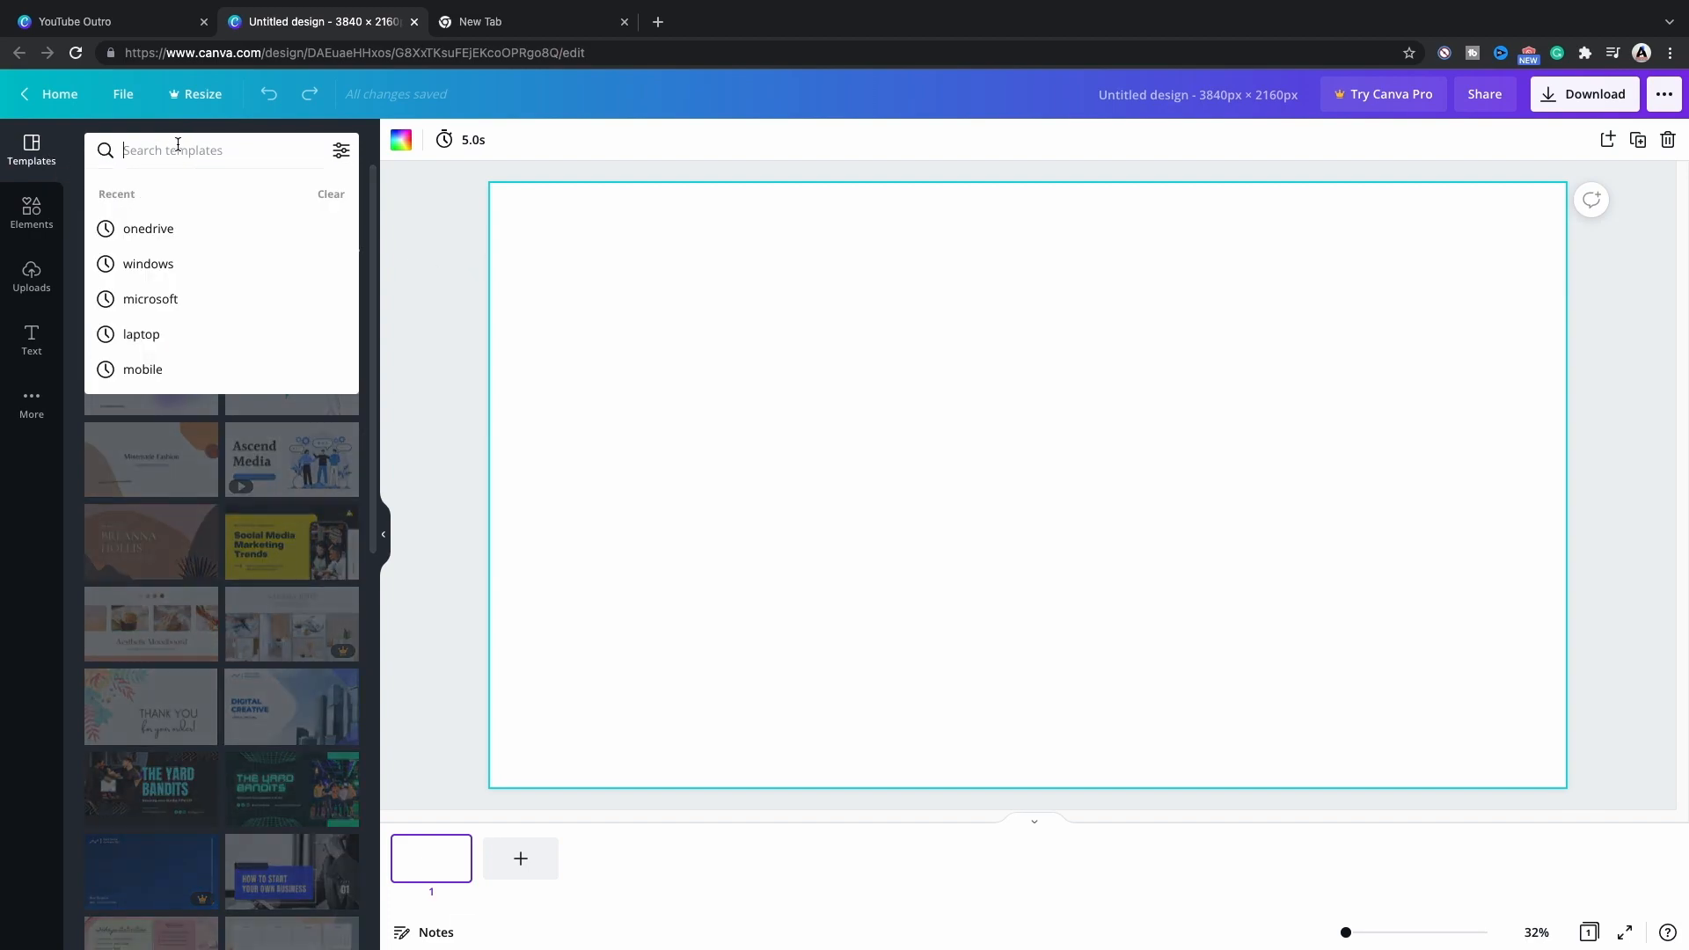
text(yout)
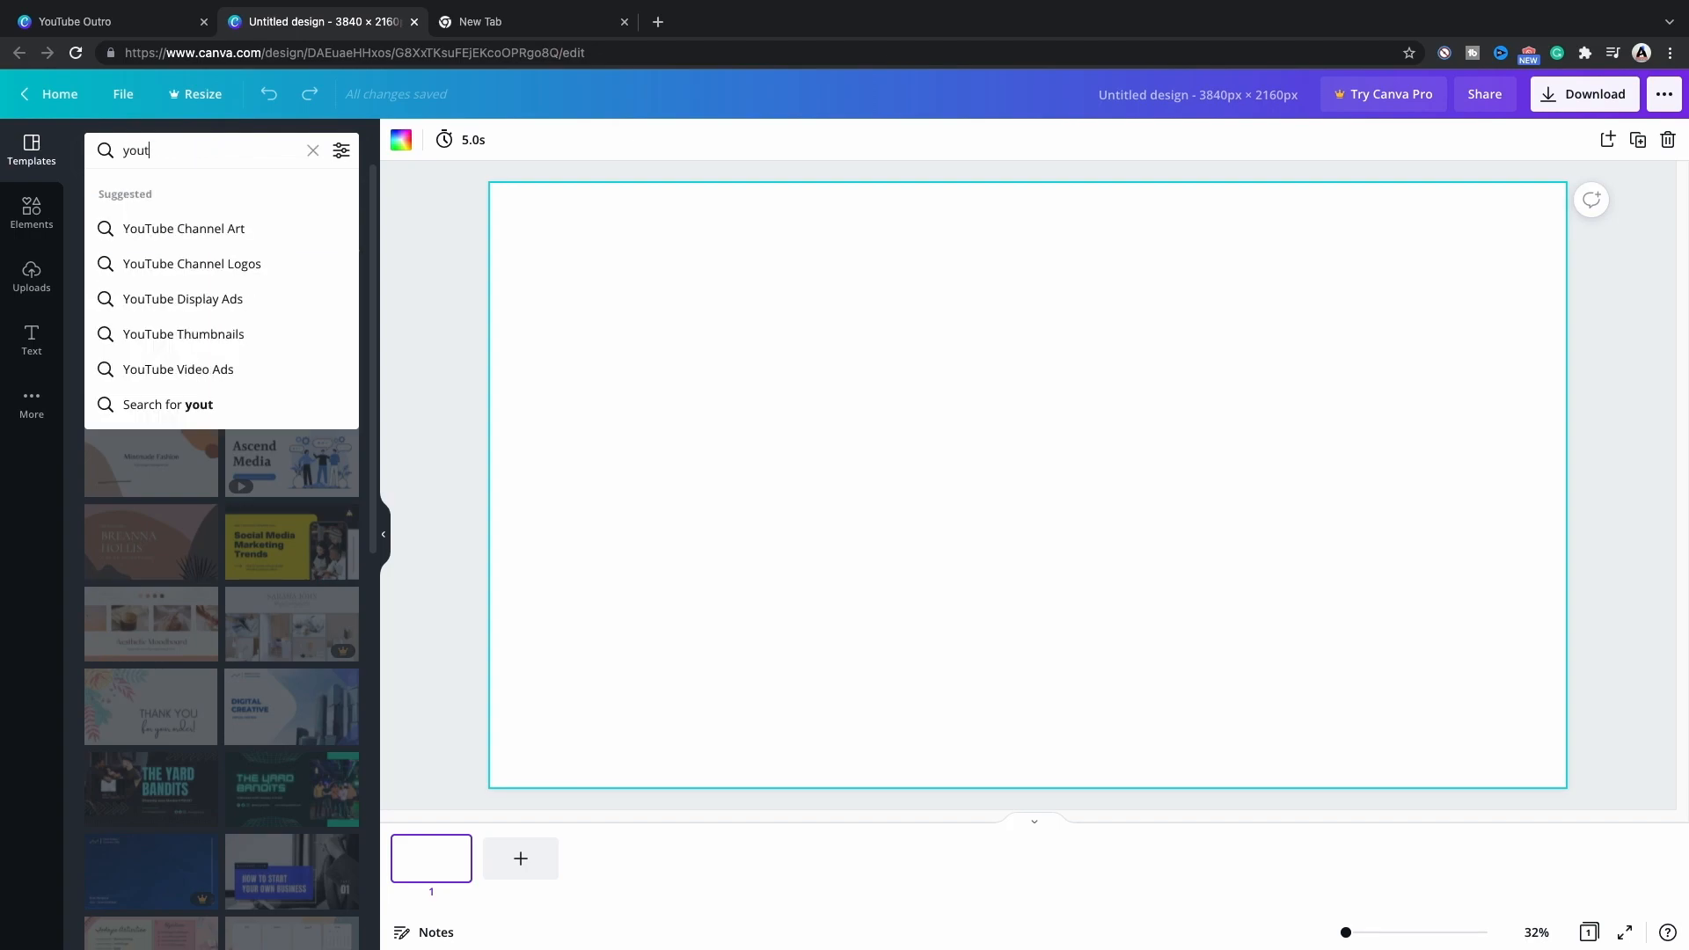
text(ube out)
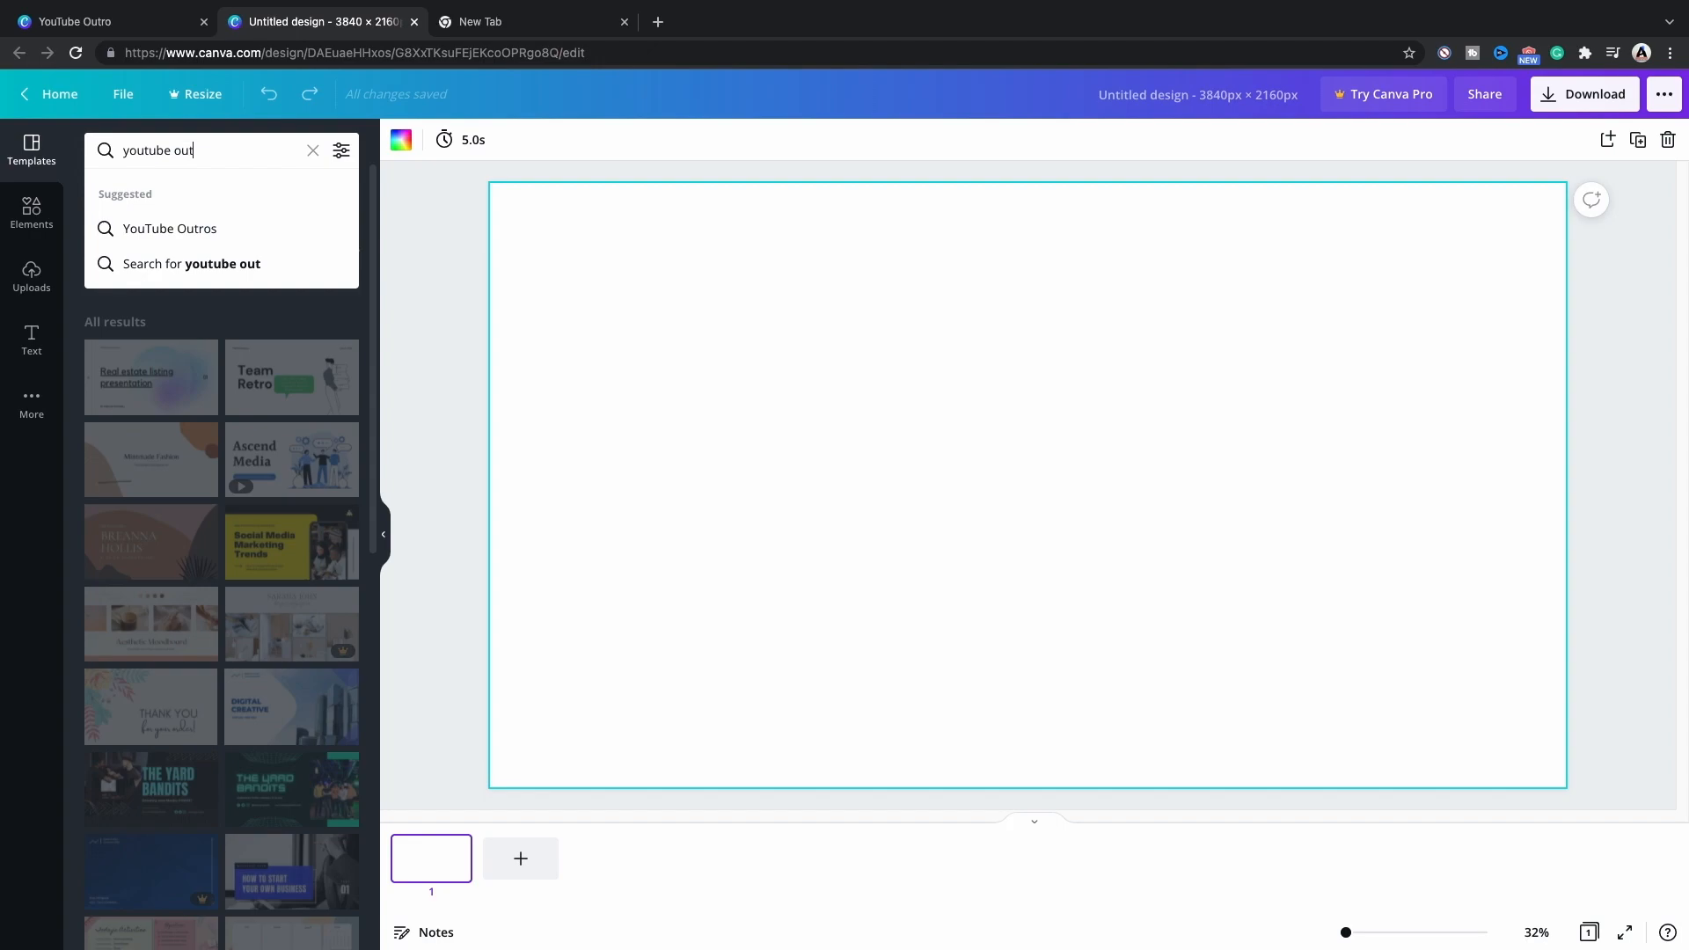
text(ro)
key(Return)
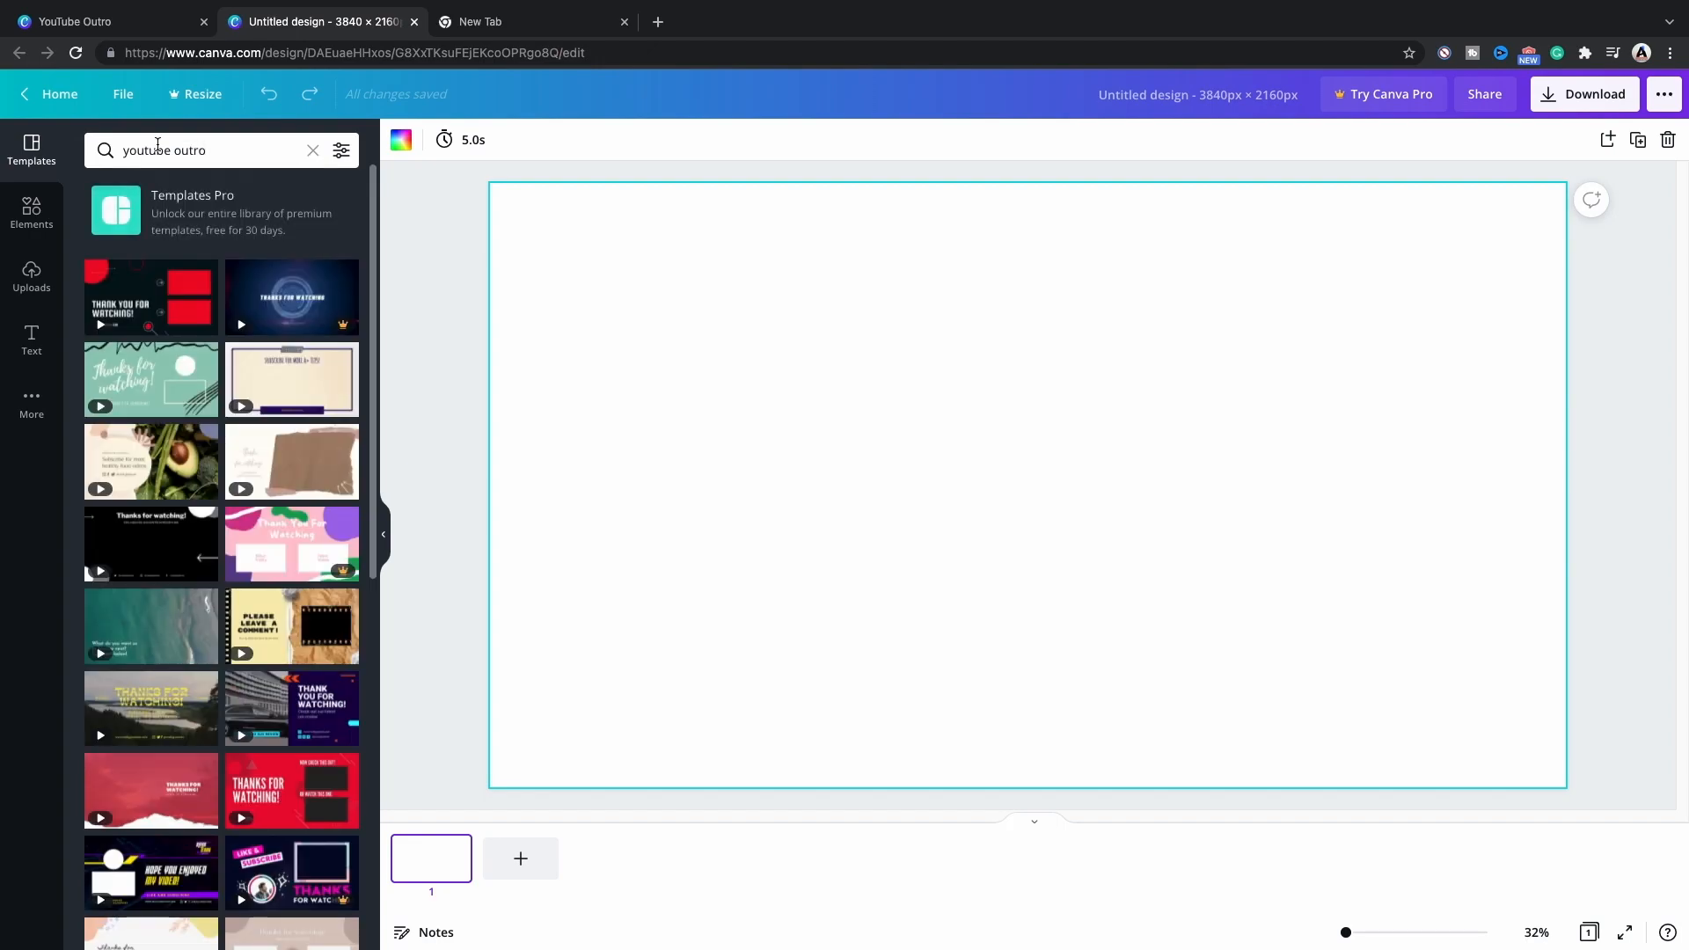
Try out the black "LIKE AND SUBSCRIBE" template with yellow hexagons, previewing its background video, and clear it from the page.
drag(376, 223, 378, 657)
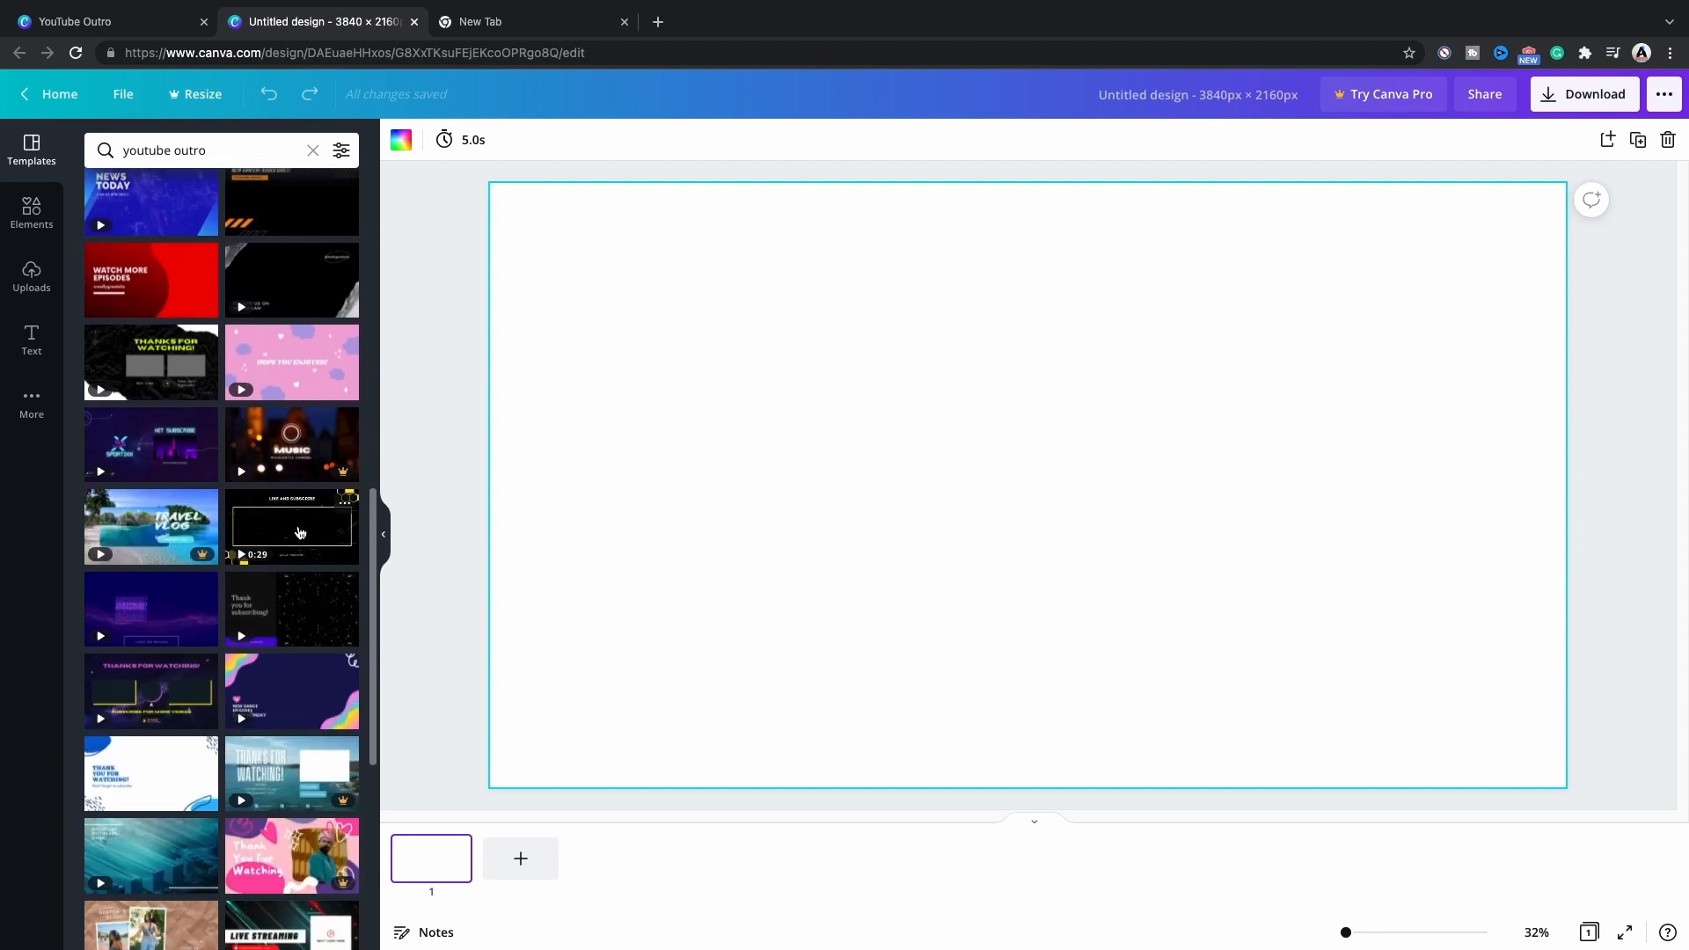
click(299, 532)
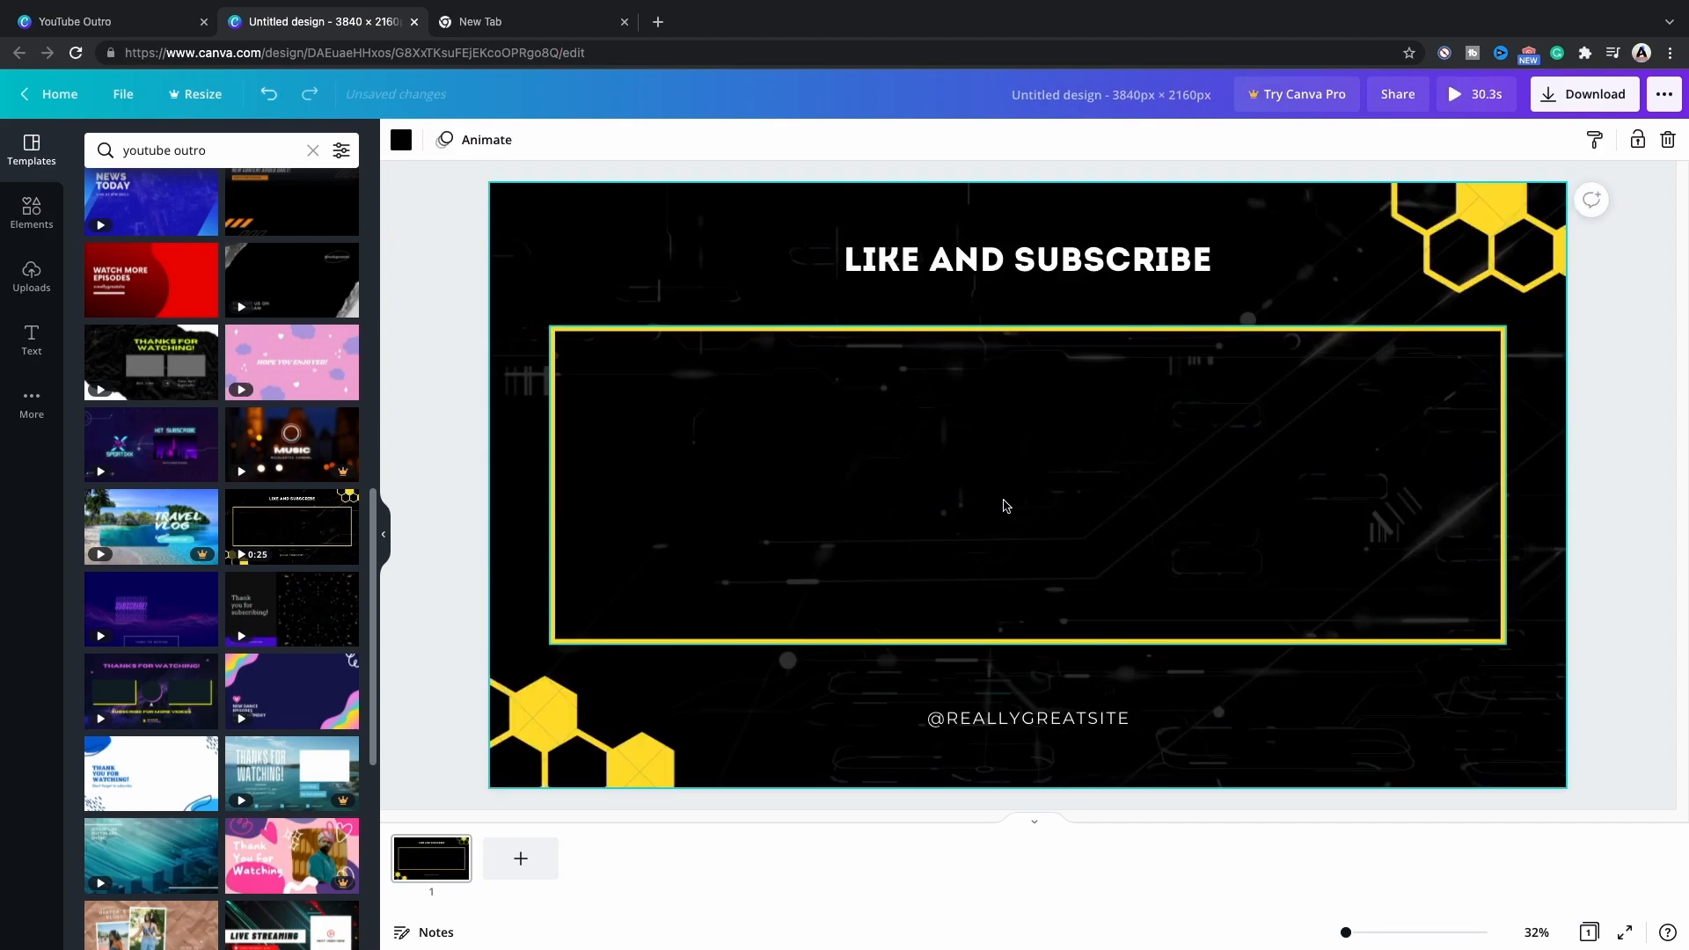
click(956, 561)
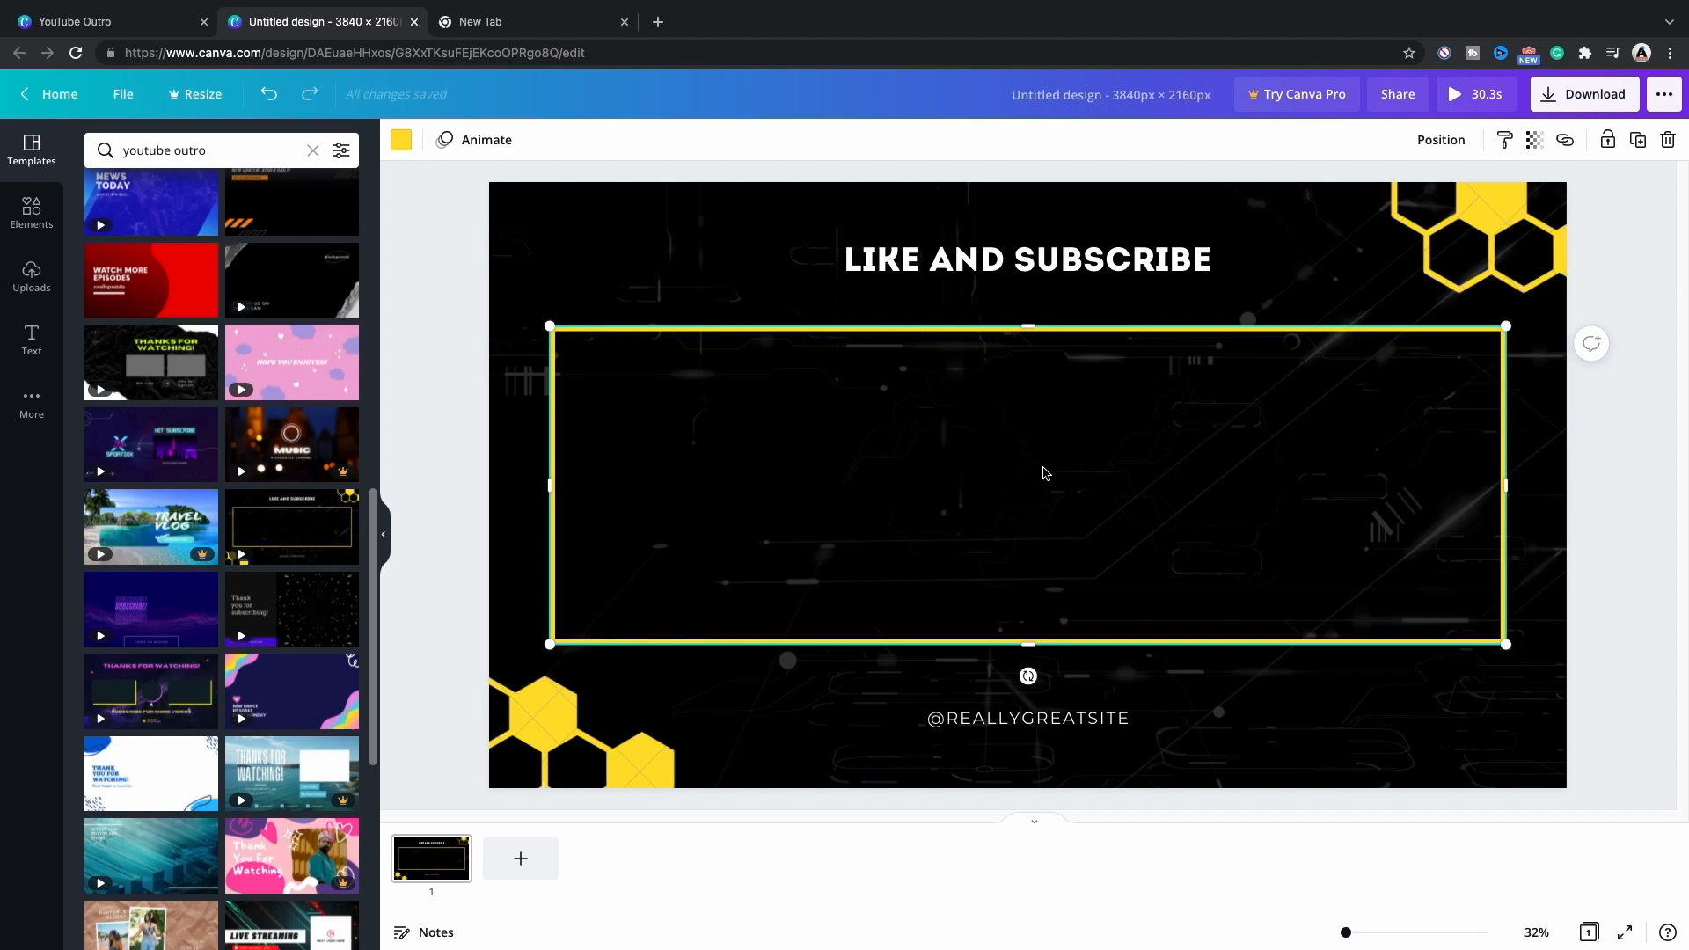
click(711, 264)
click(935, 549)
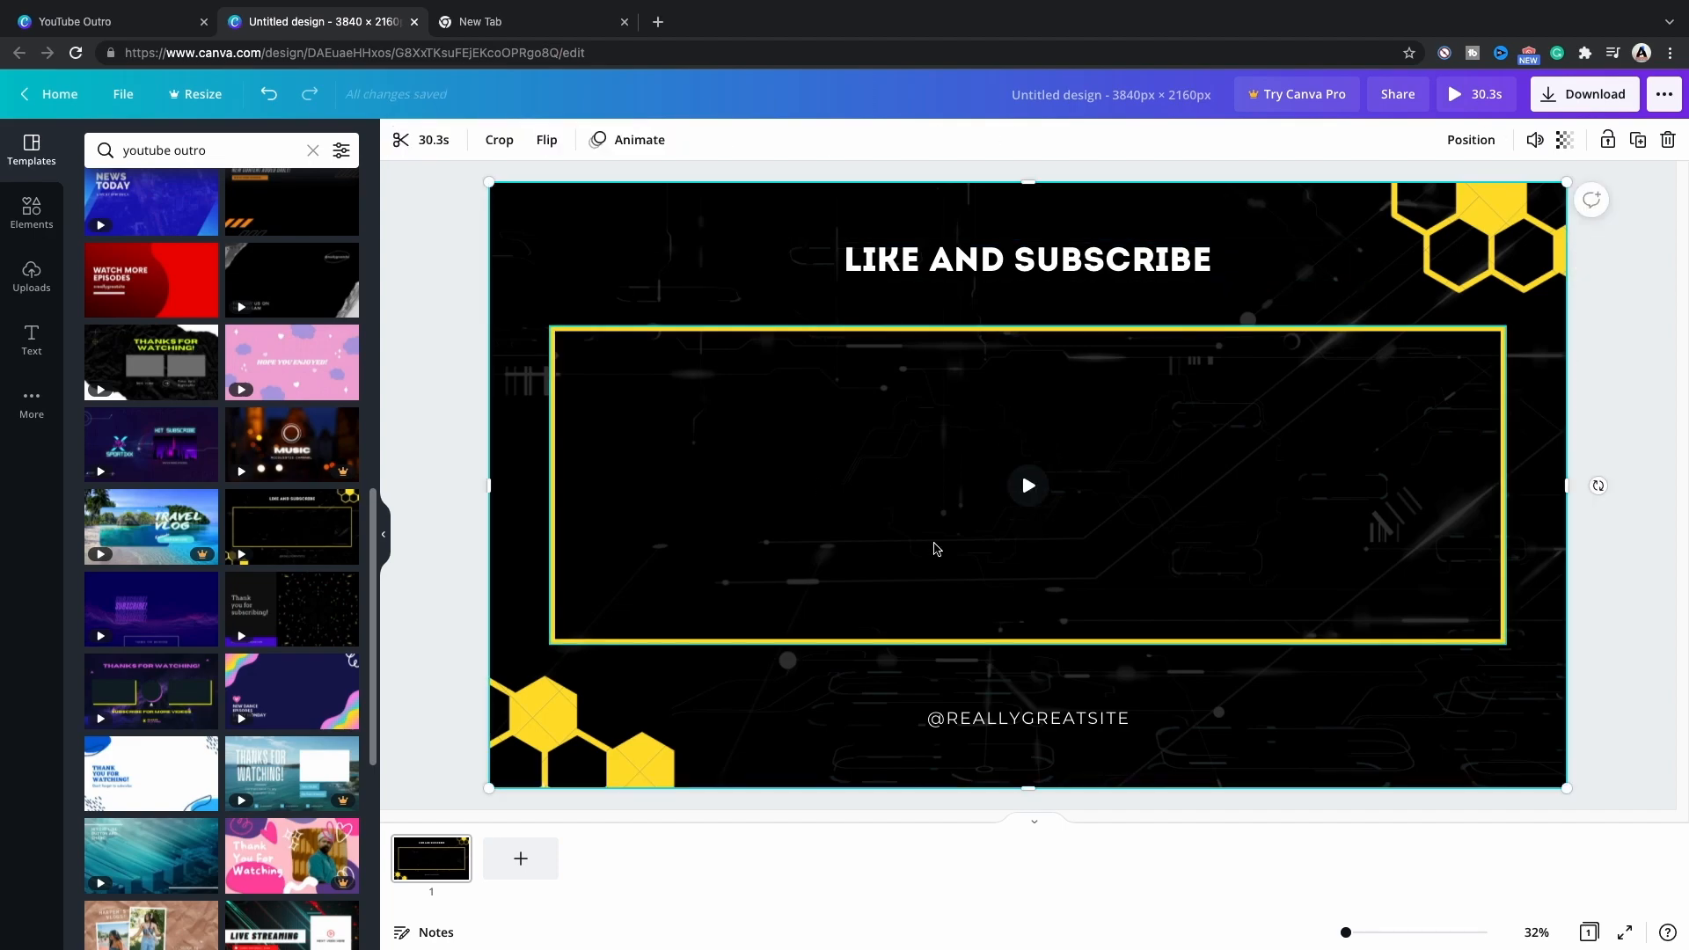
click(1028, 485)
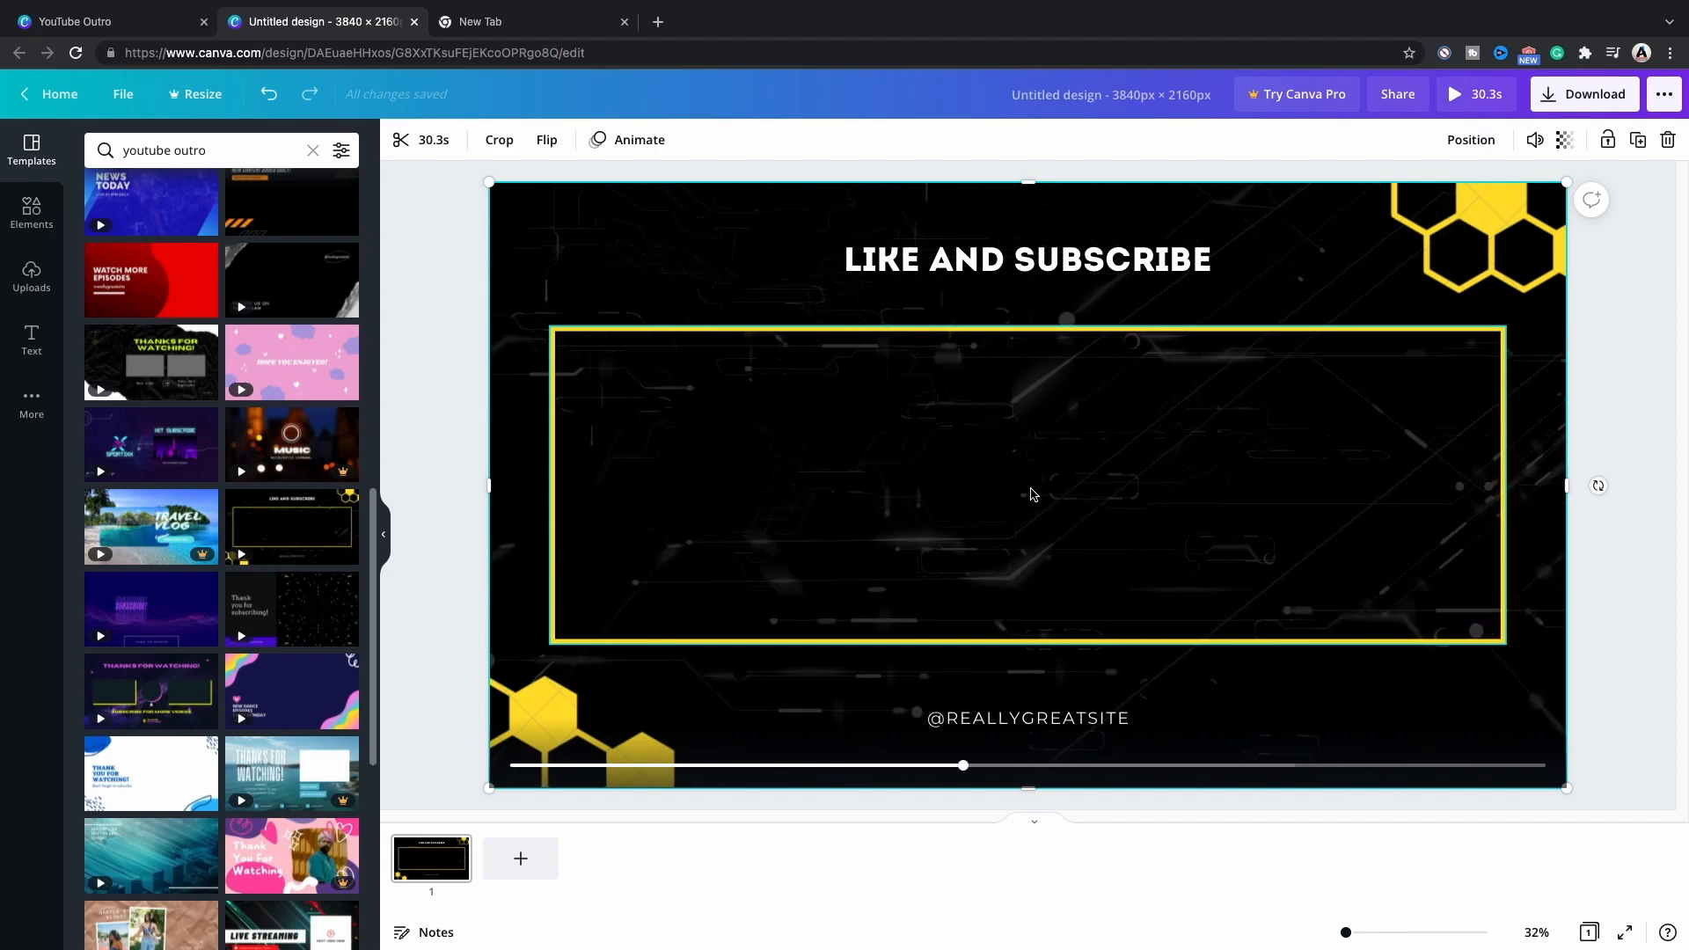
key(Delete)
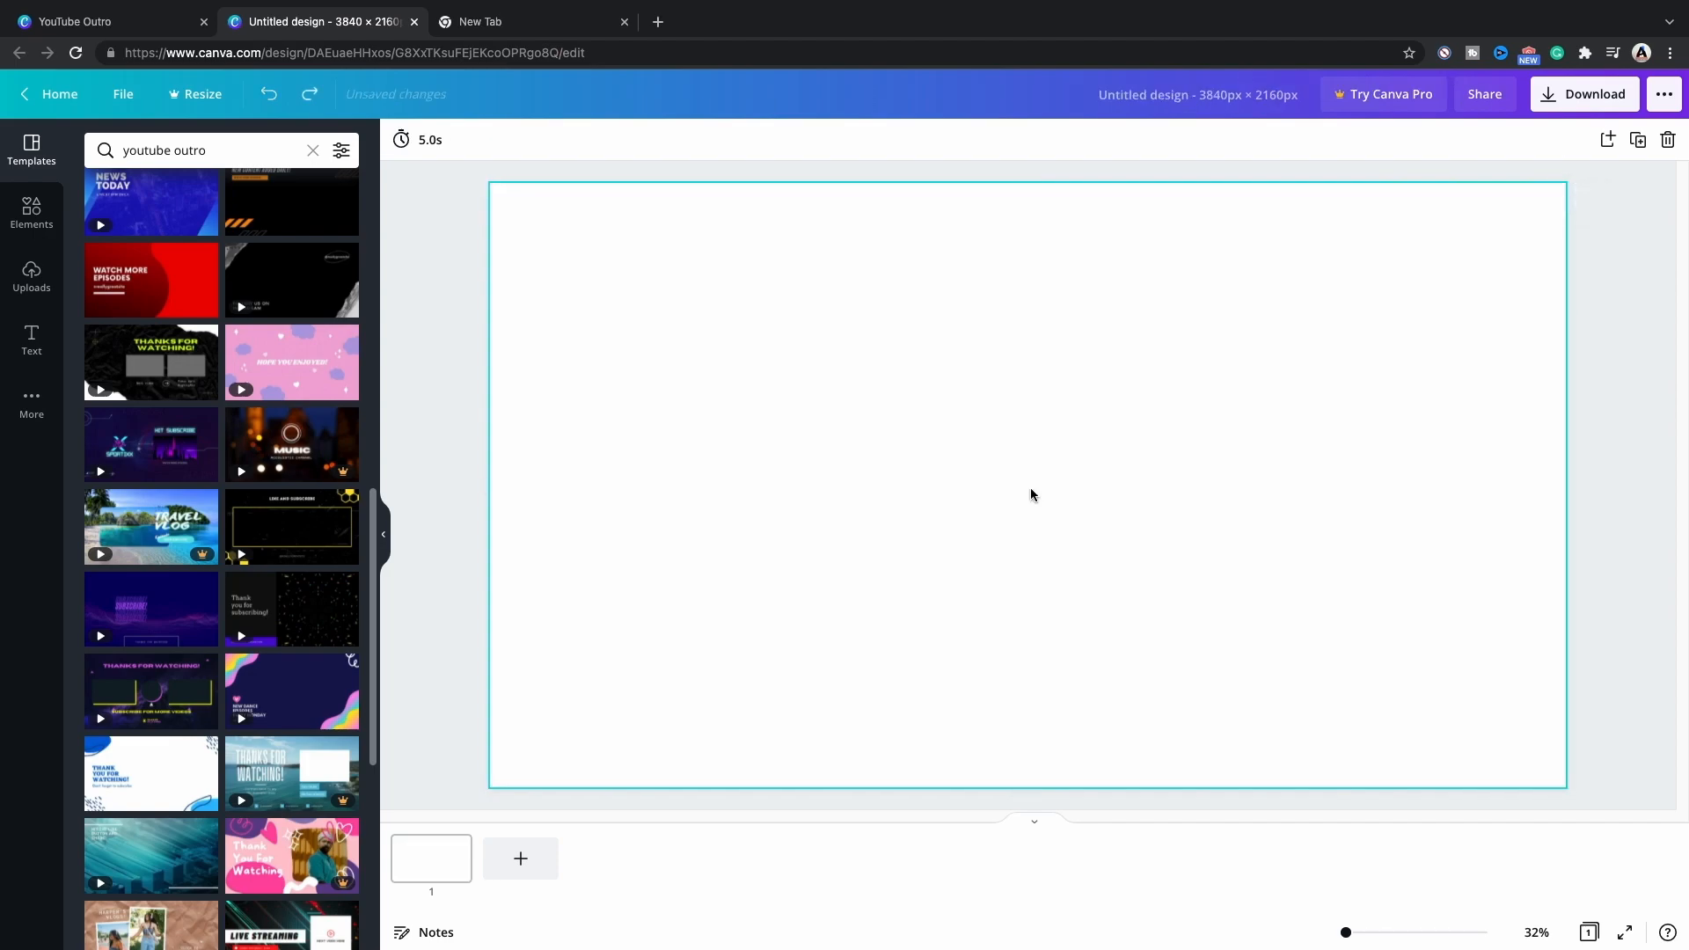
Apply the beige "Thanks for watching!" template with two video frames and change its background color to black.
scroll(375, 552, down, 5)
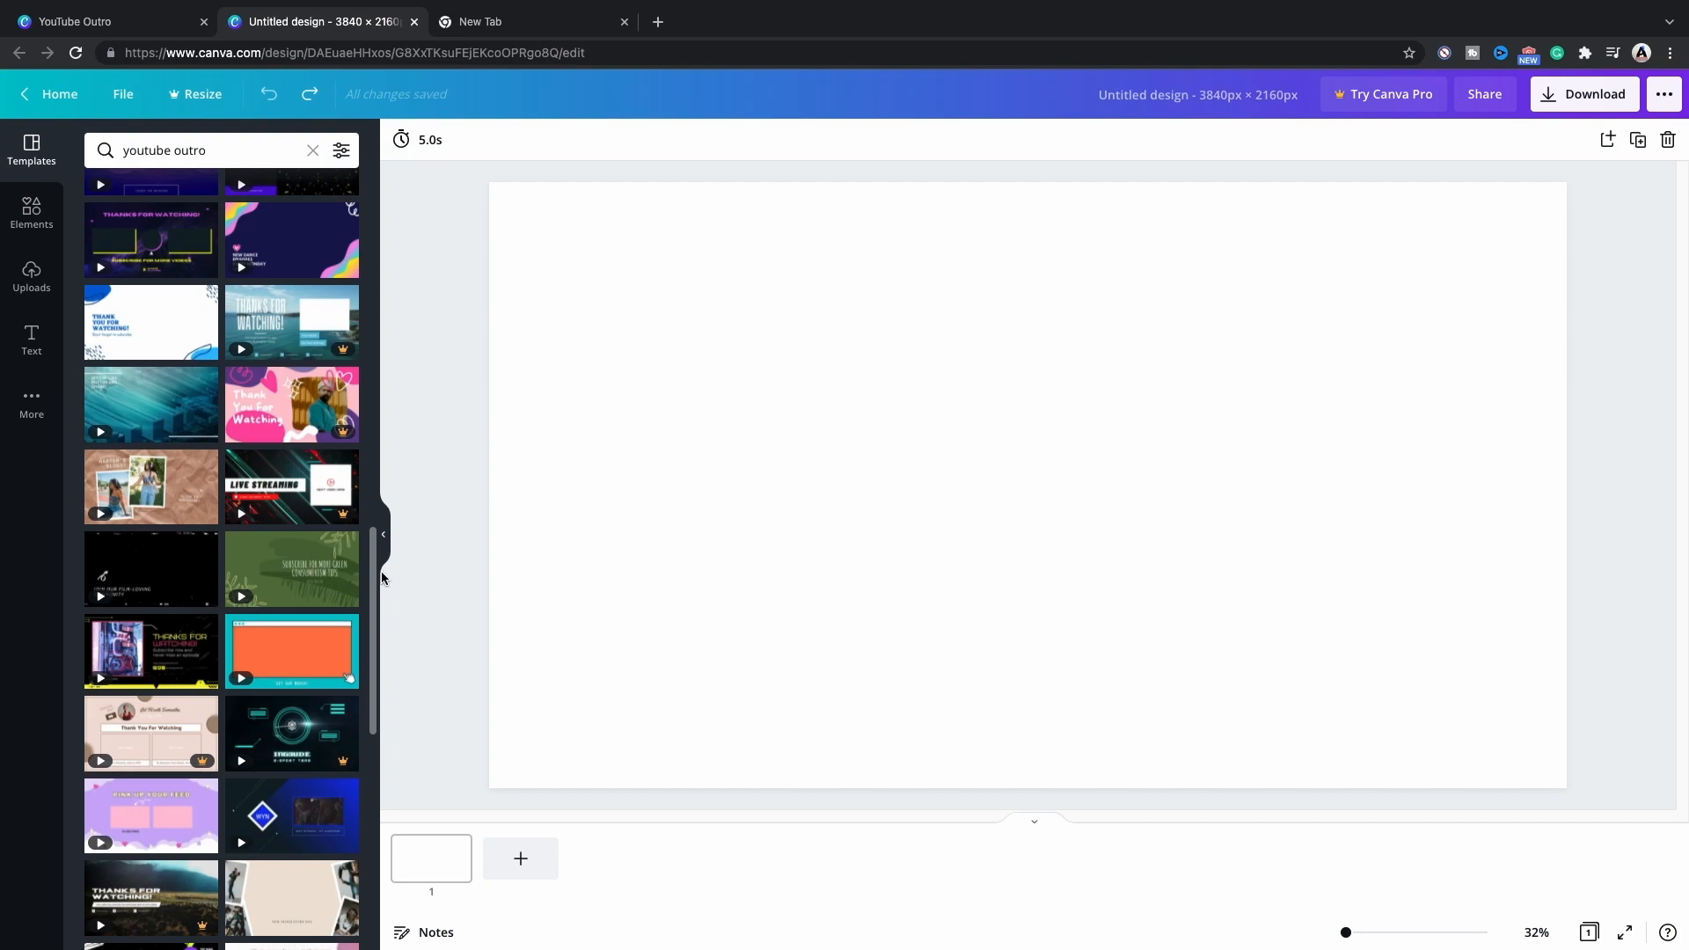
drag(375, 581, 384, 650)
drag(385, 649, 387, 768)
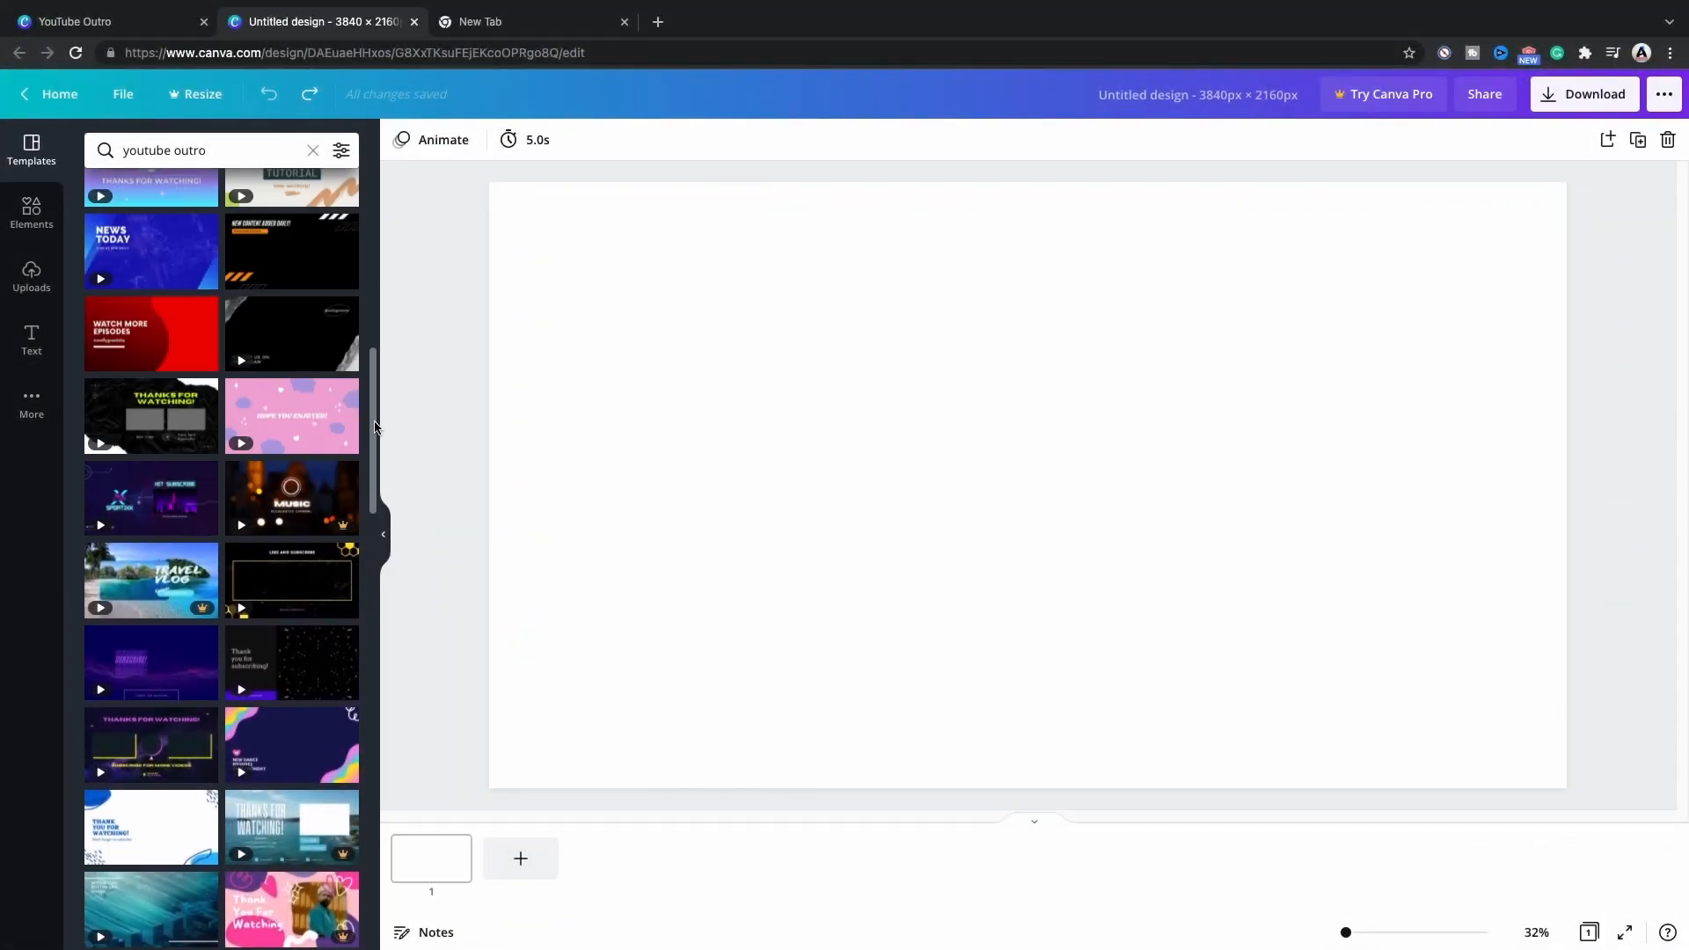
drag(376, 423, 379, 339)
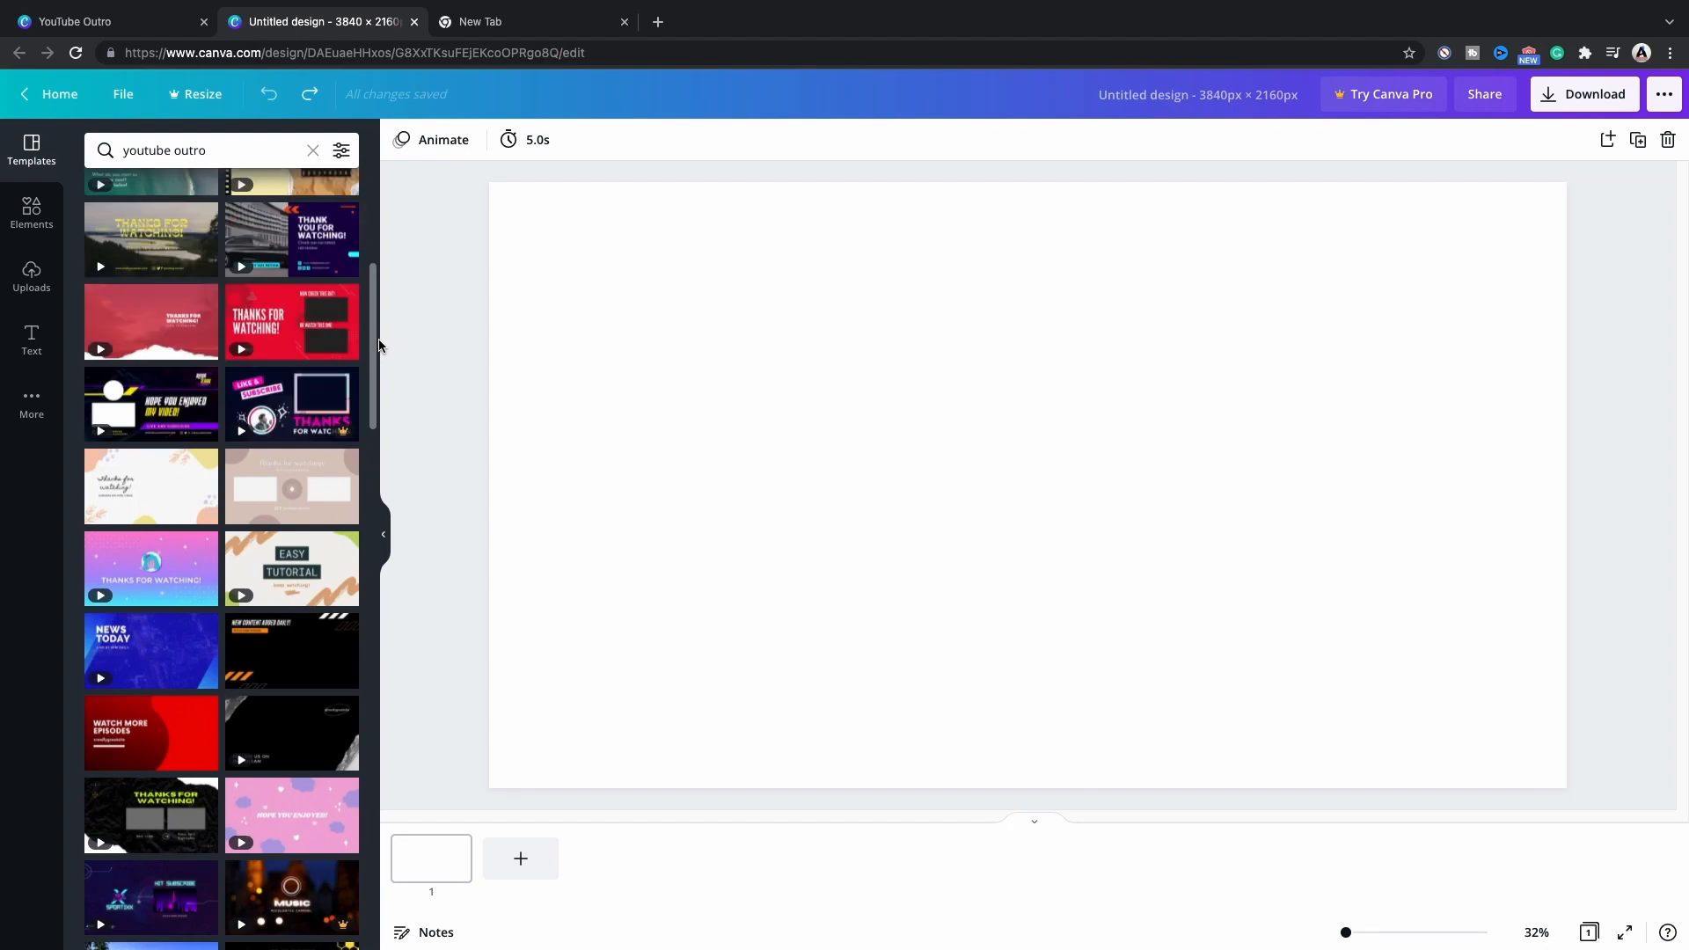
click(279, 469)
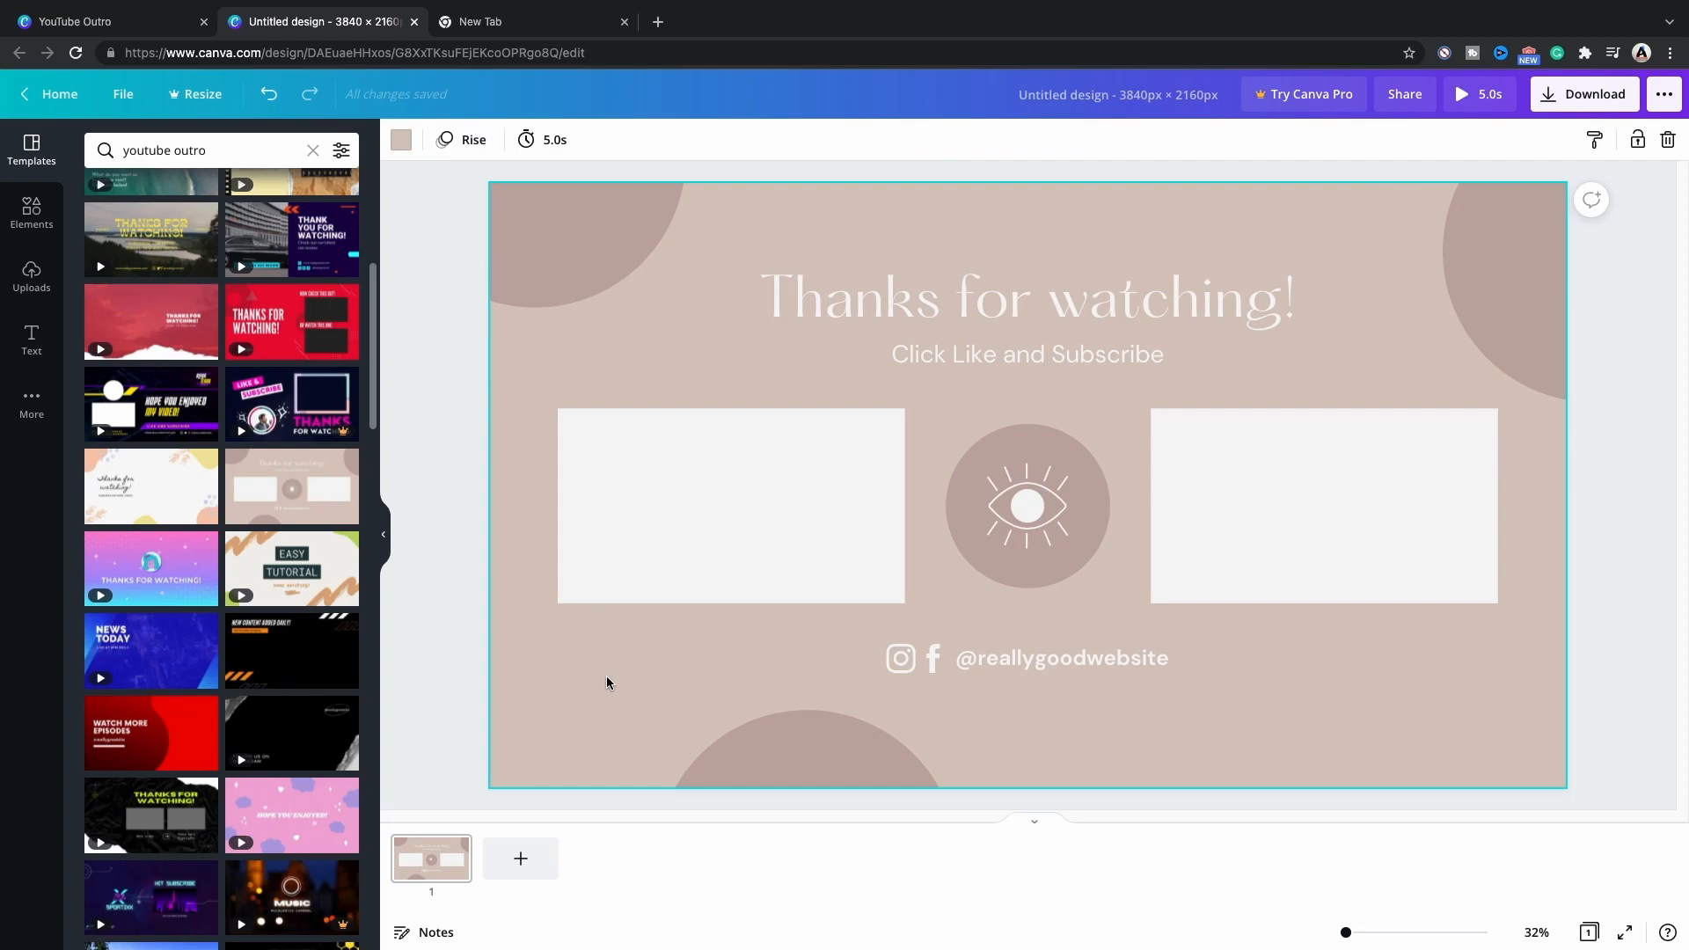
click(401, 139)
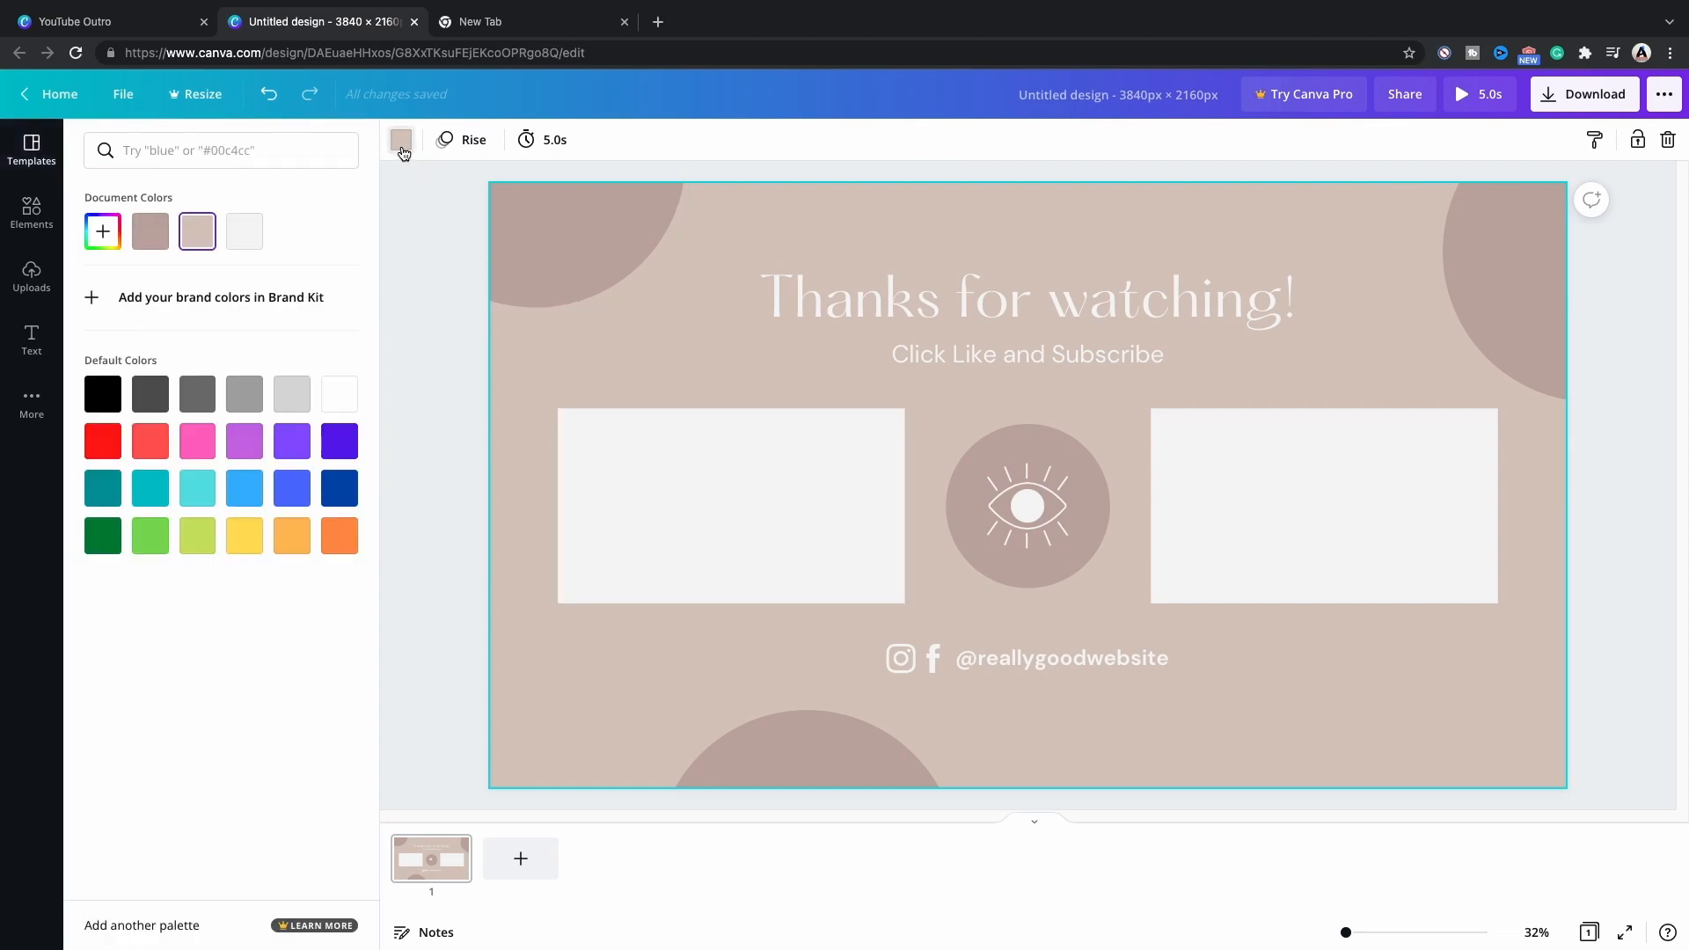
click(102, 393)
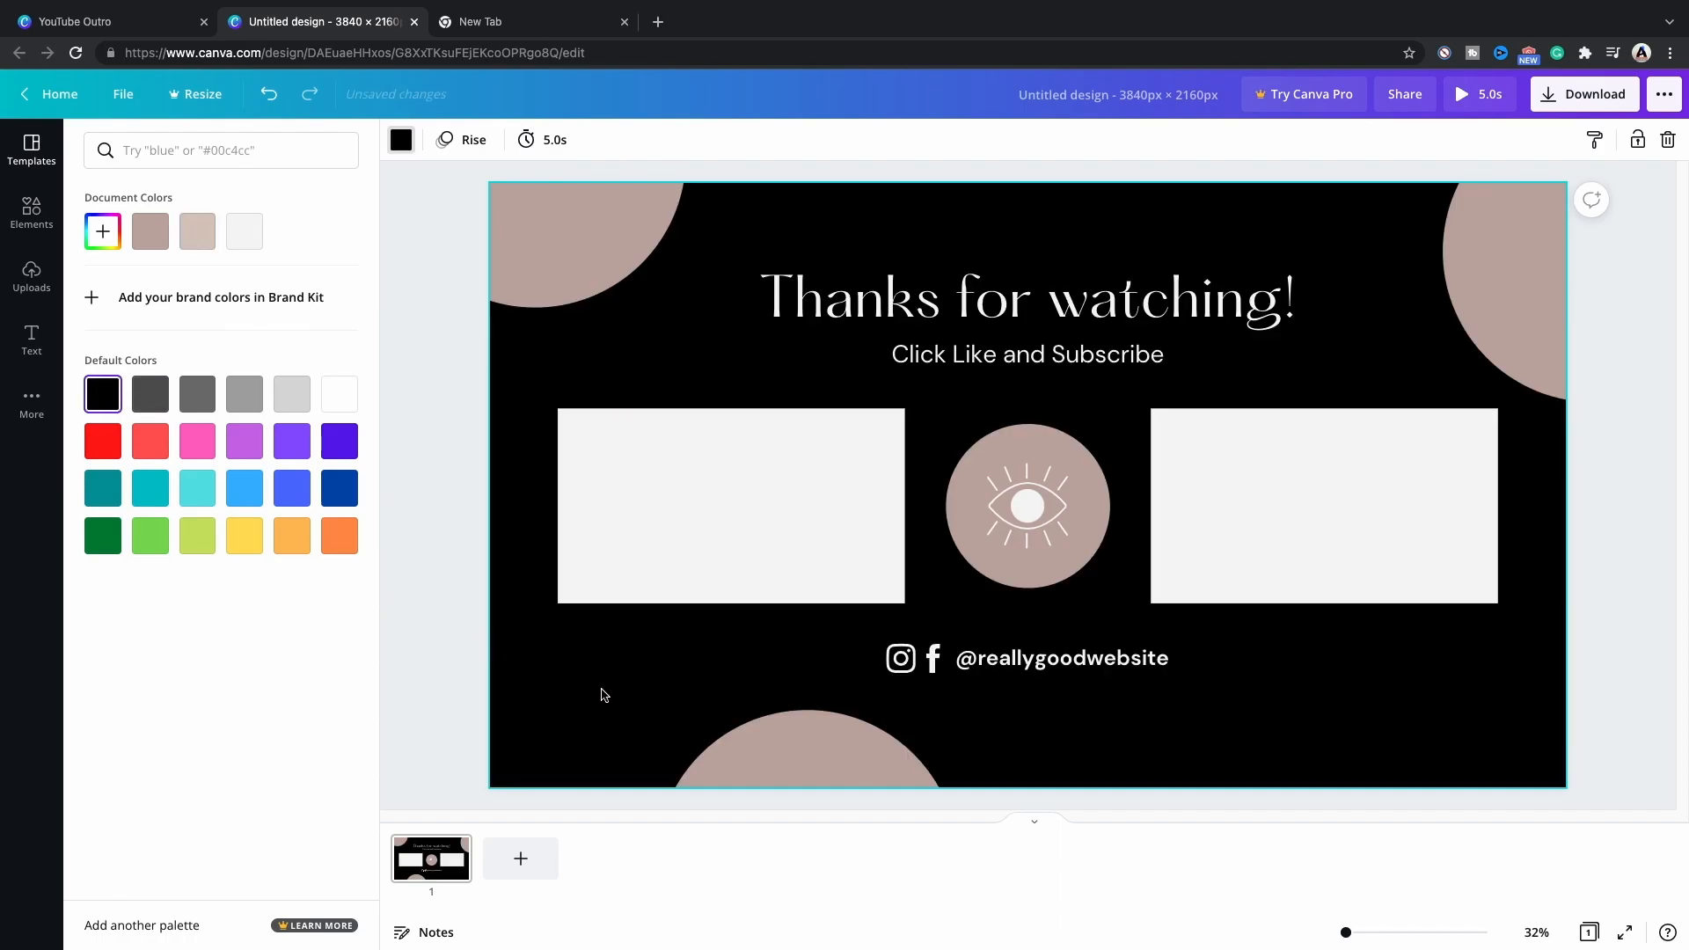
Recolor the upper-left corner circle of the design red and the upper-right circle dark blue.
click(593, 269)
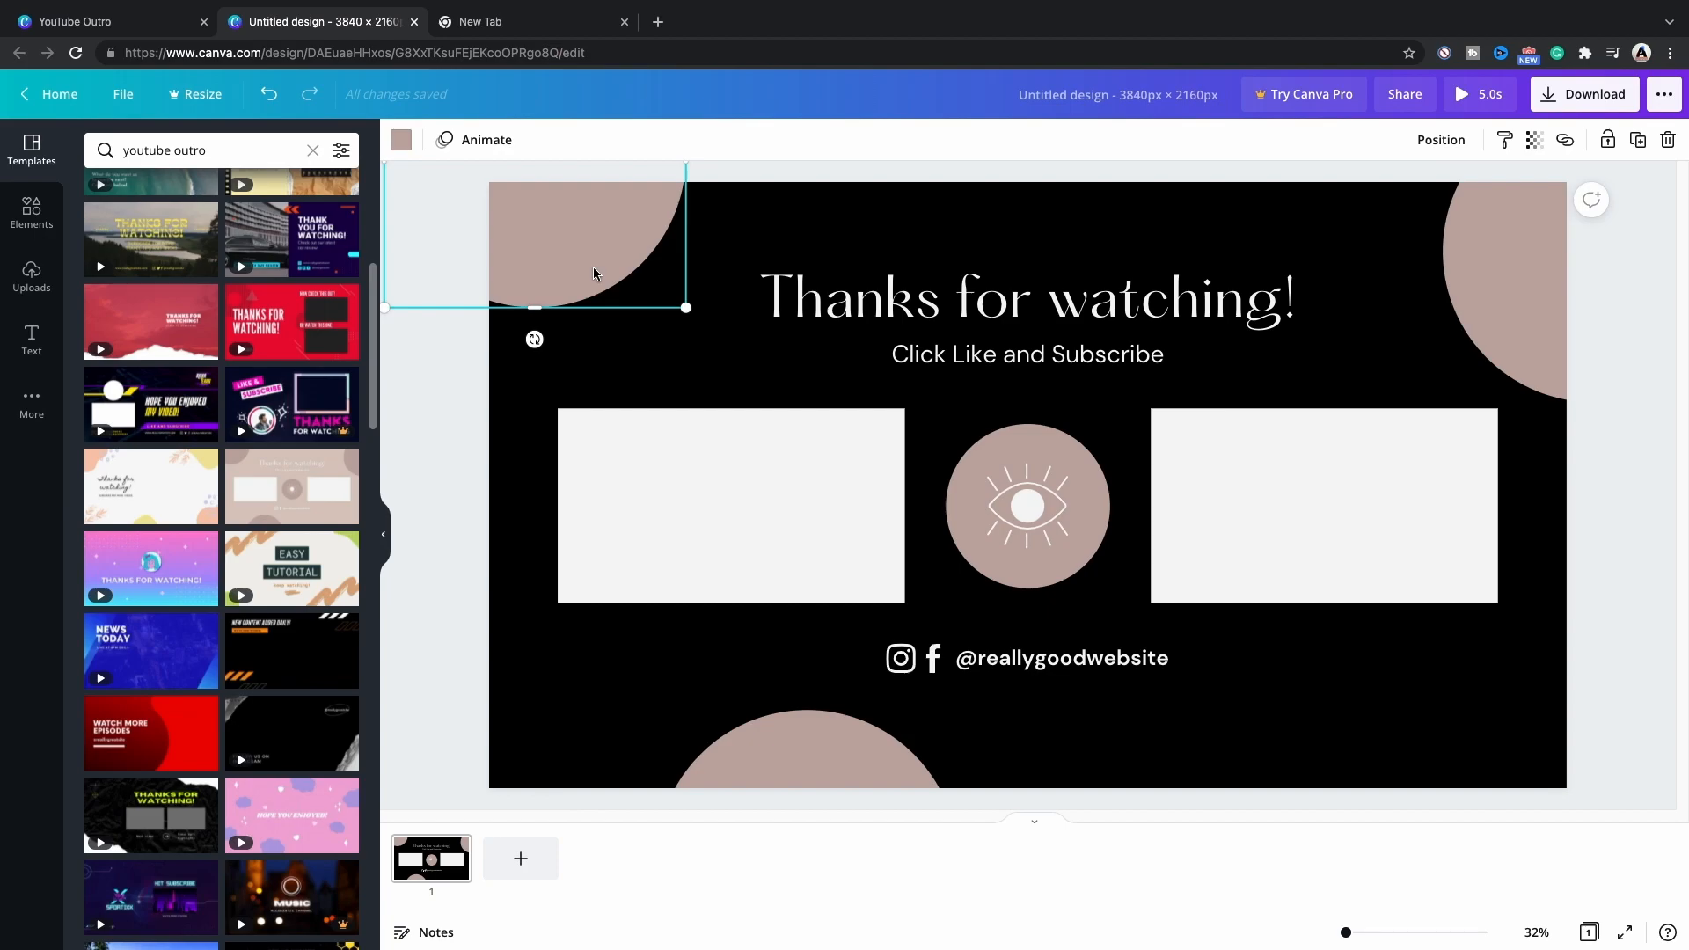
click(401, 139)
click(339, 489)
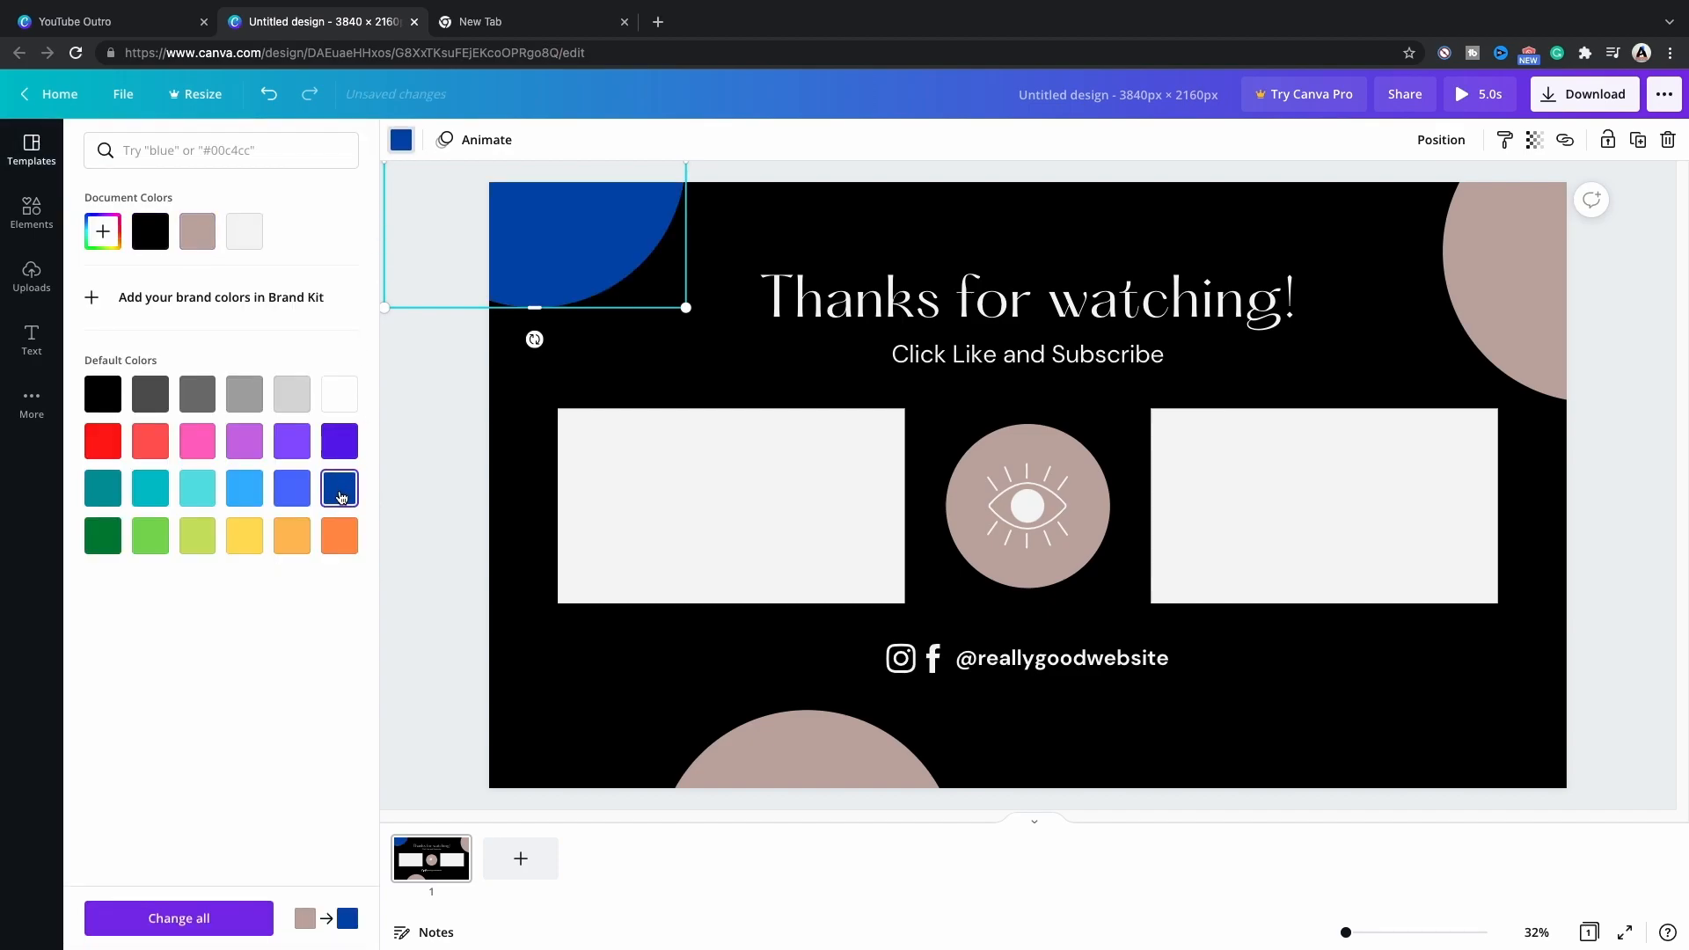
click(102, 441)
click(1493, 279)
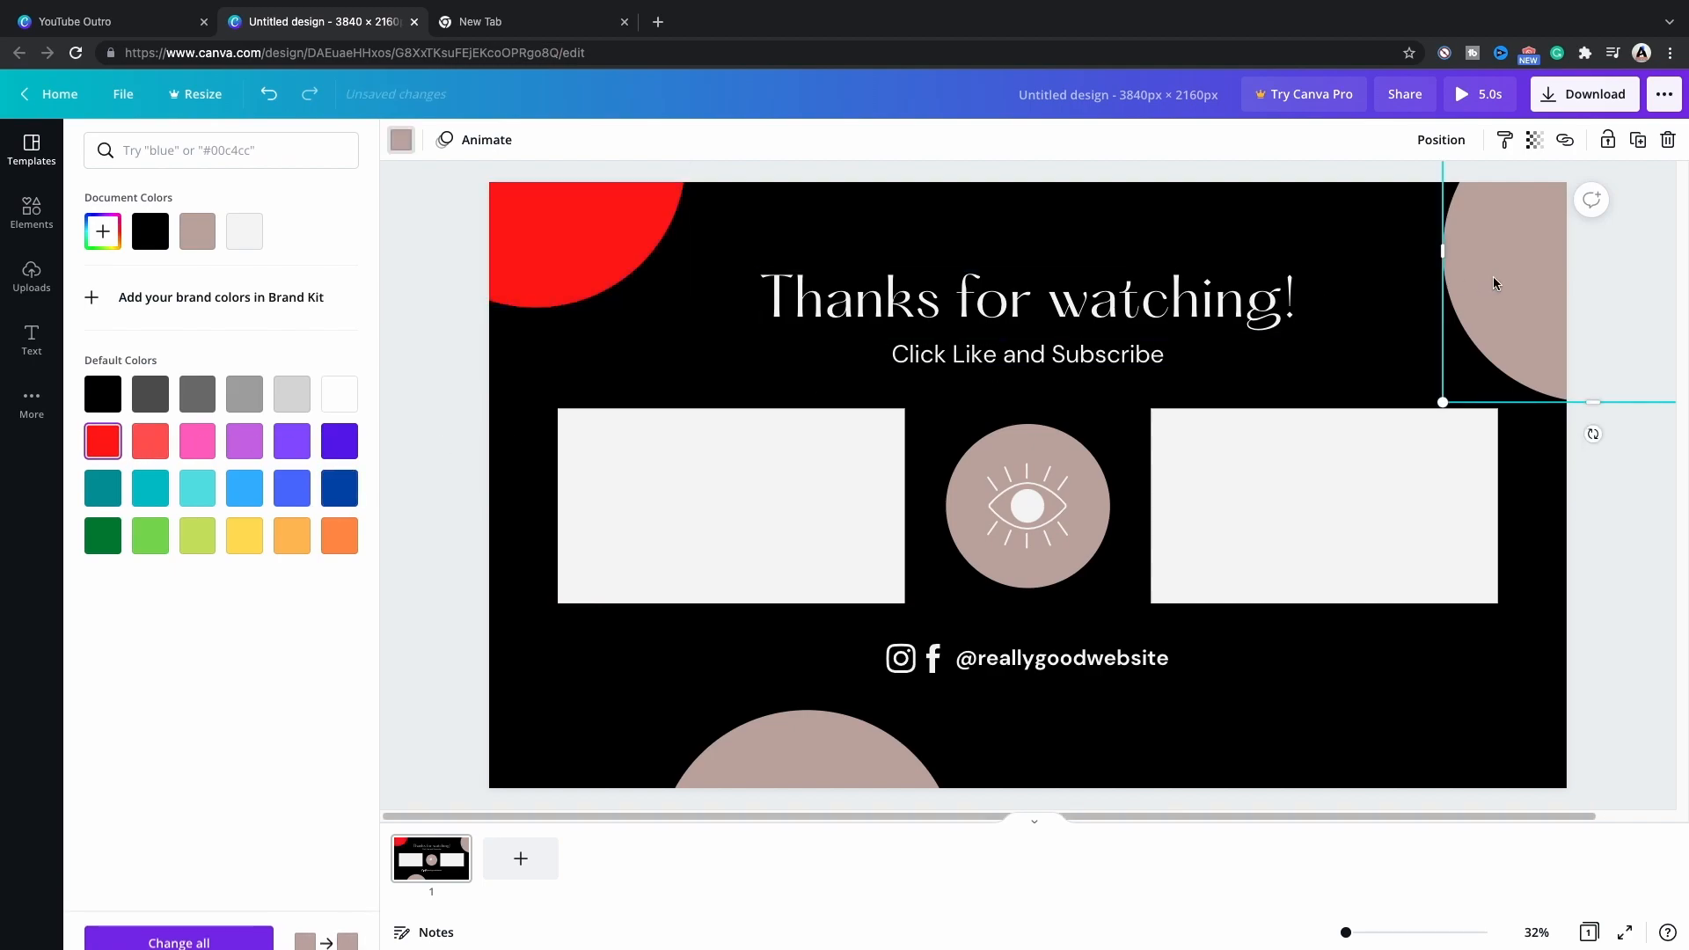
click(339, 488)
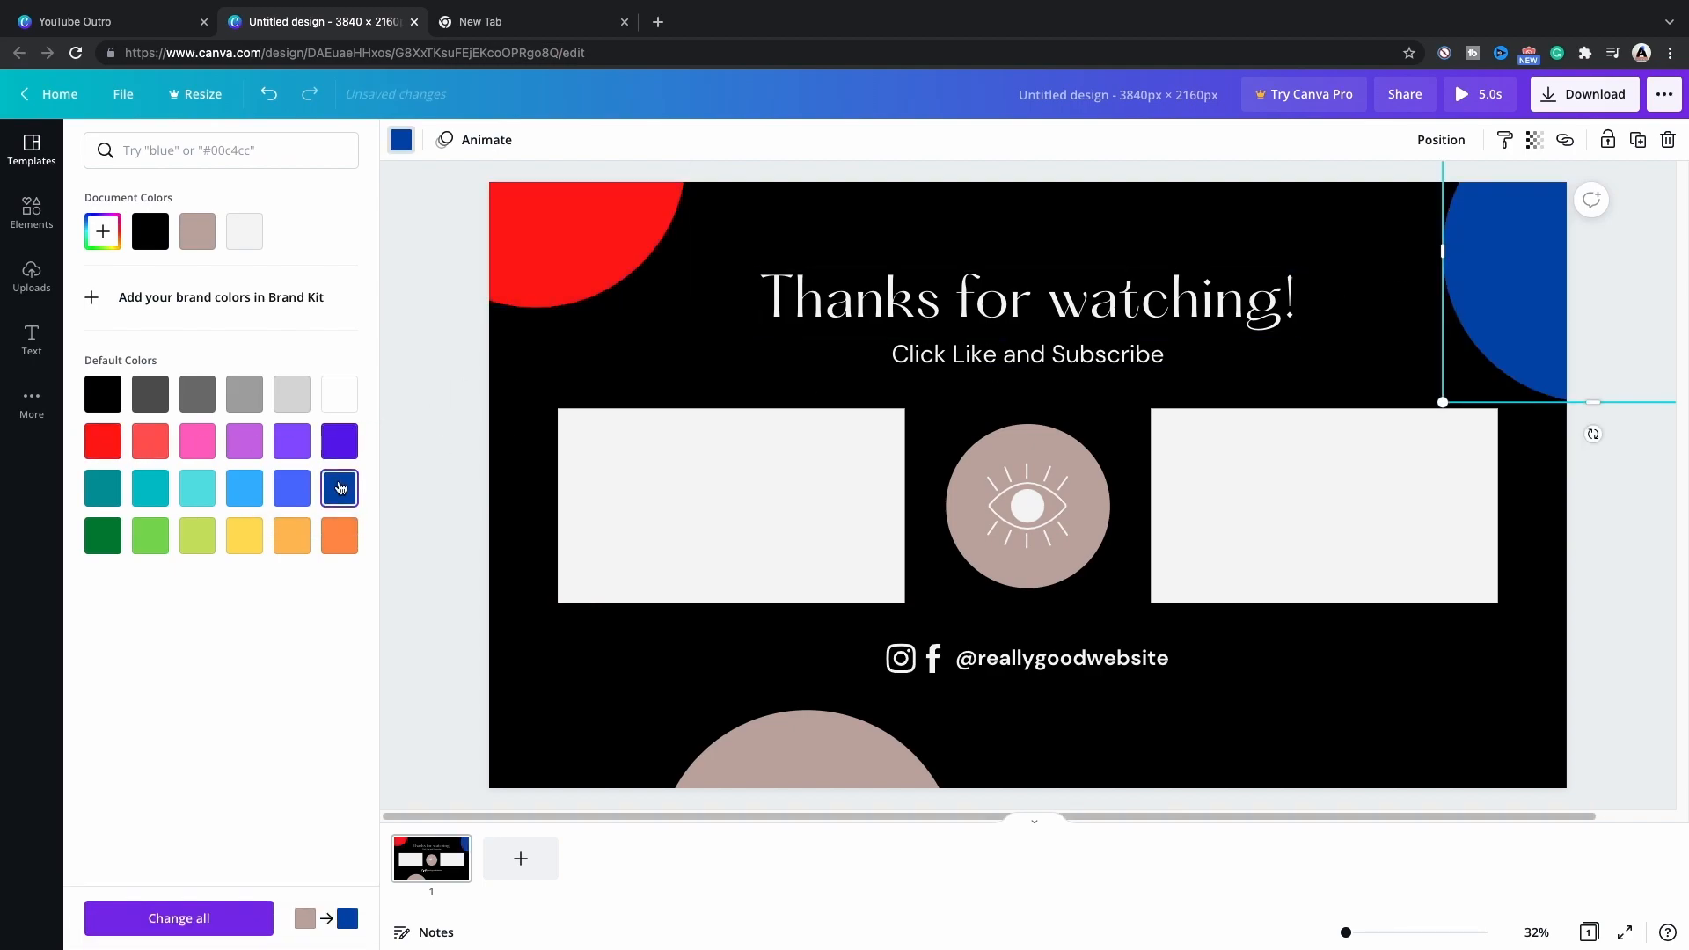
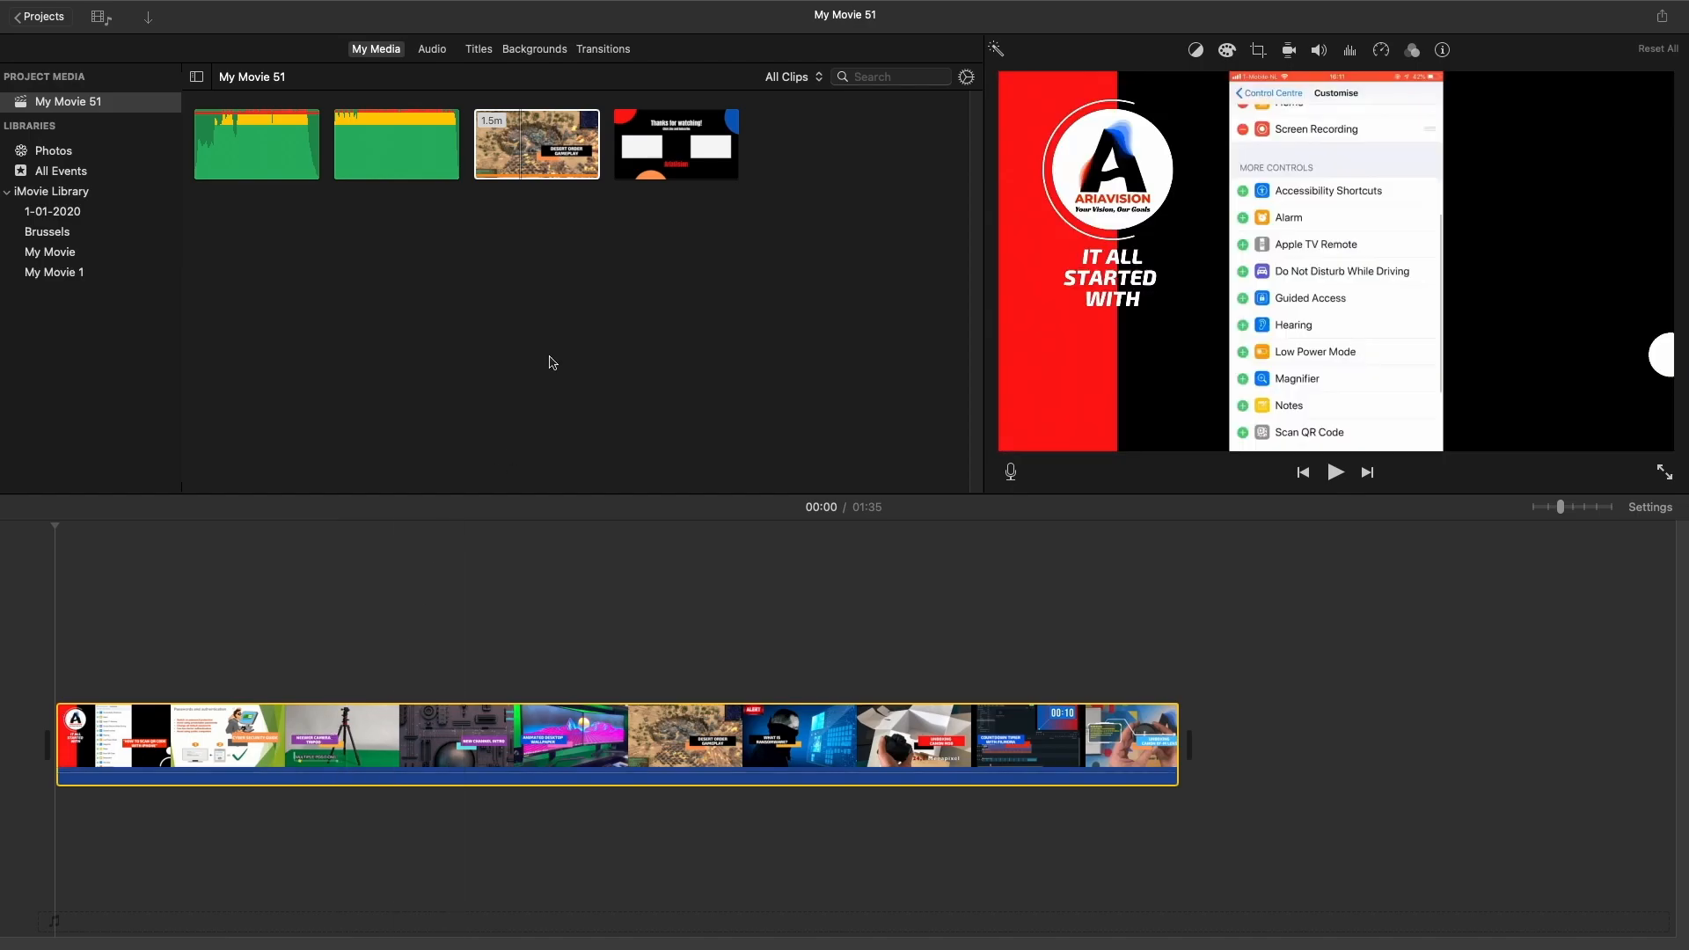
In iMovie, append the "Thanks for watching!" outro clip to the timeline and lay the vortex_by_rage-sound music under the video from the start.
mouse_move(671, 155)
mouse_down()
mouse_move(769, 328)
mouse_move(1141, 610)
mouse_move(1214, 735)
mouse_up()
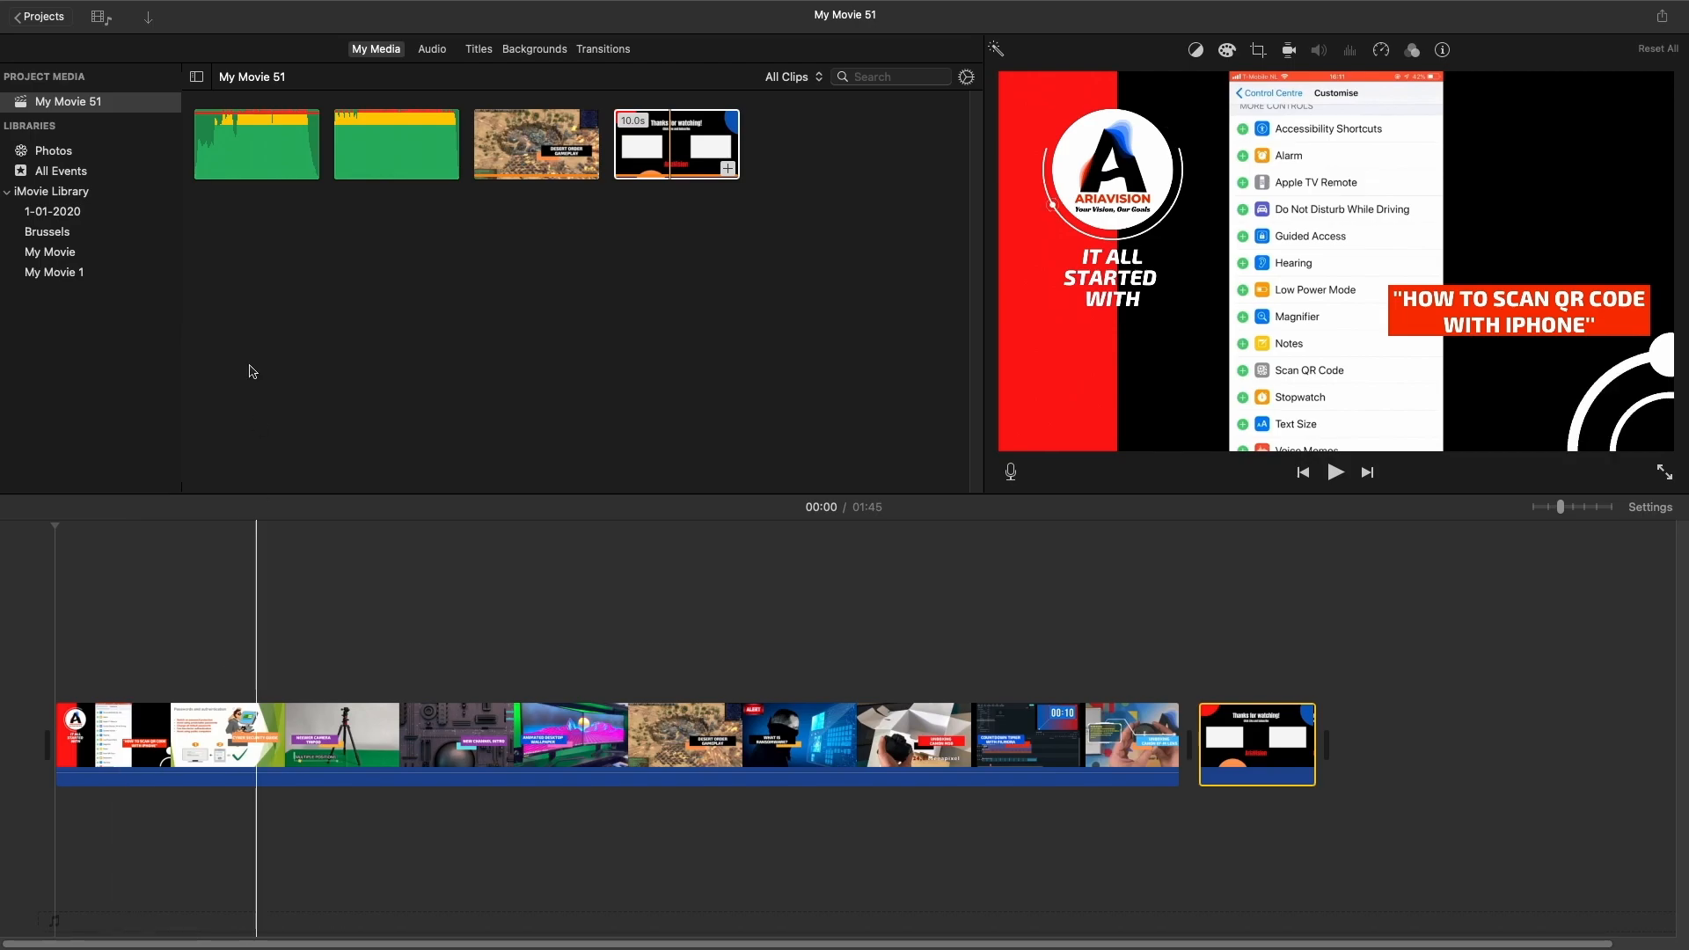
click(269, 145)
drag(222, 476, 59, 836)
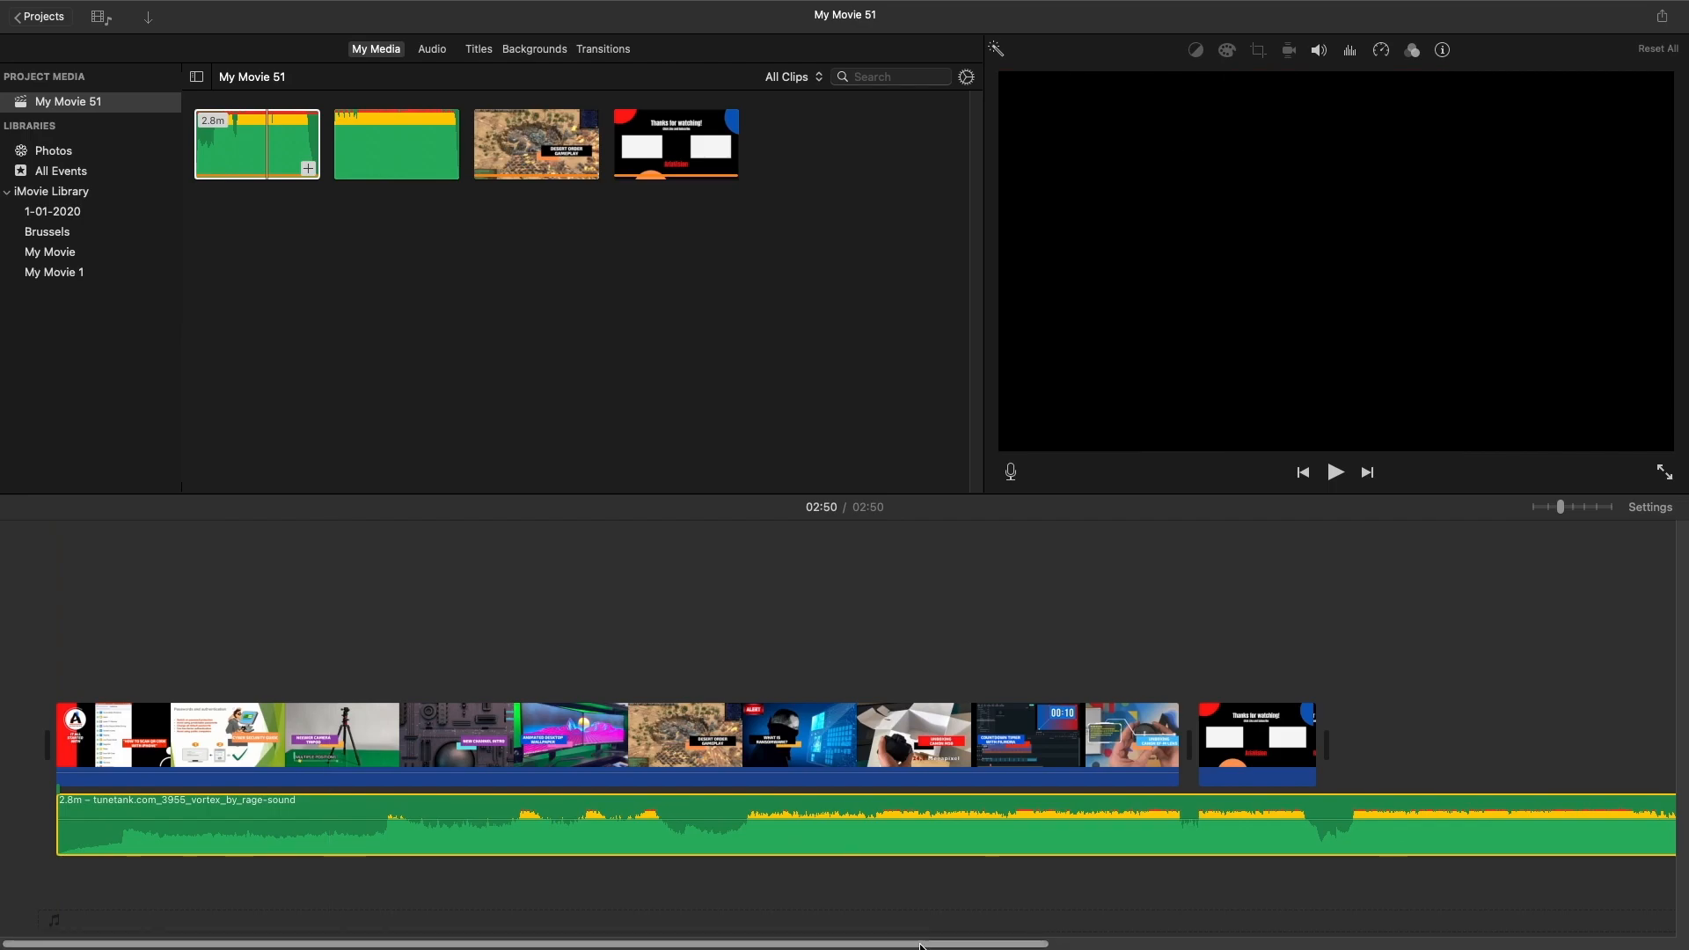
Trim the music to the end of the outro clip and fade it out over about the last 10 seconds.
drag(921, 946, 1289, 946)
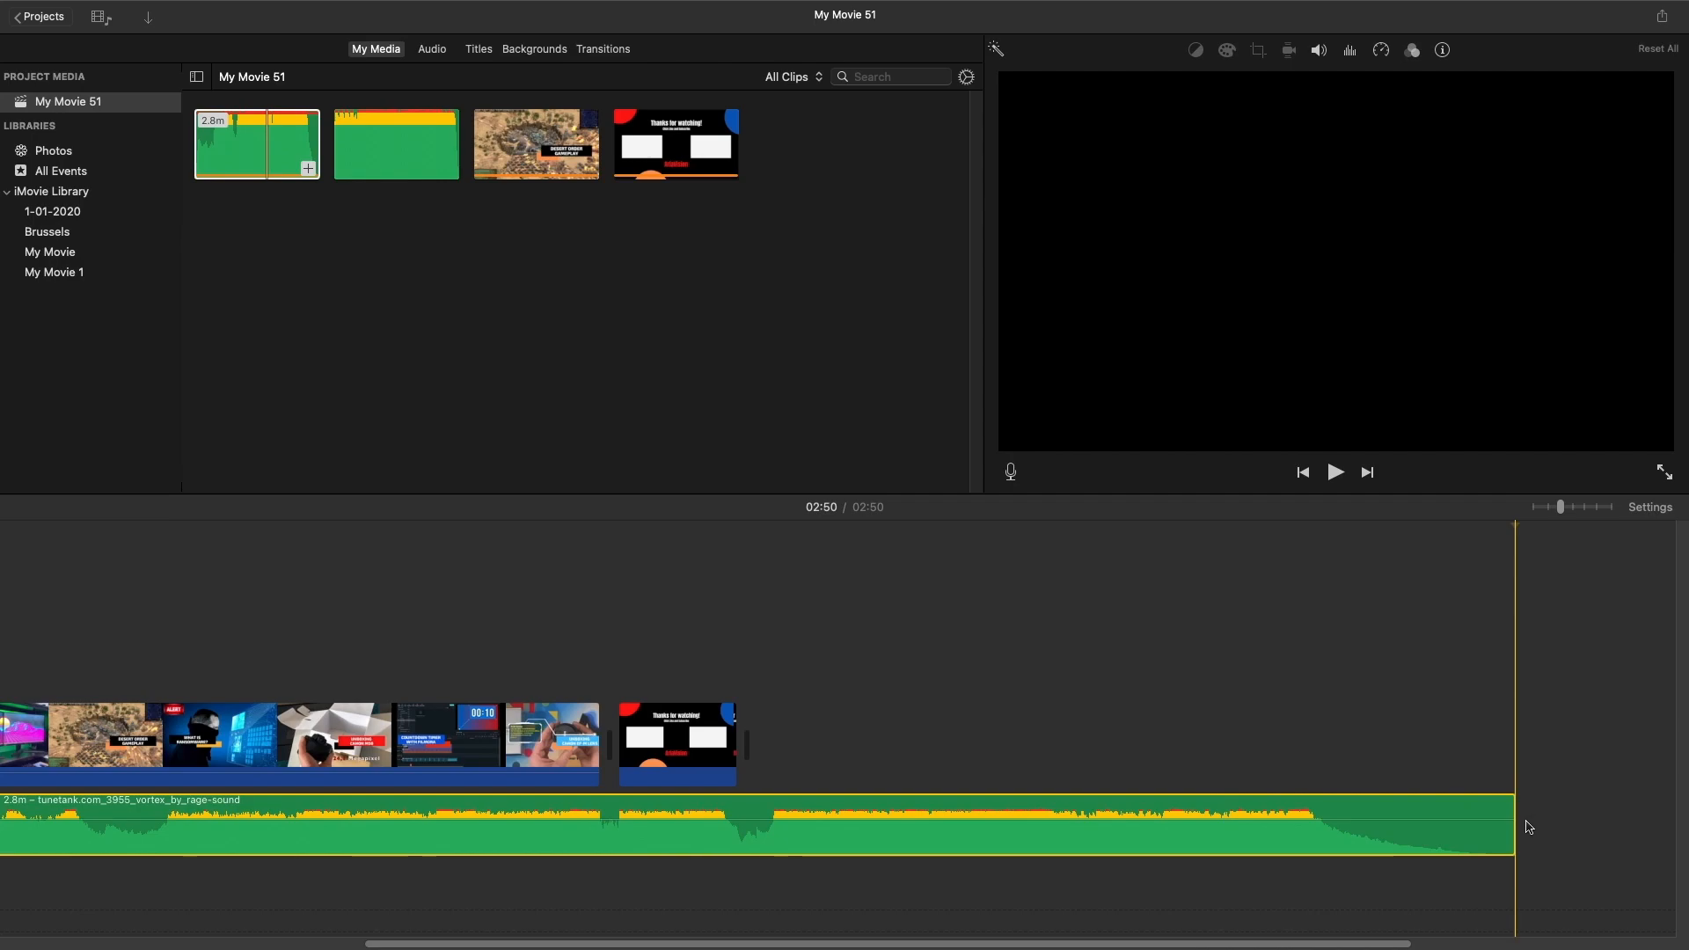
drag(1515, 826, 602, 790)
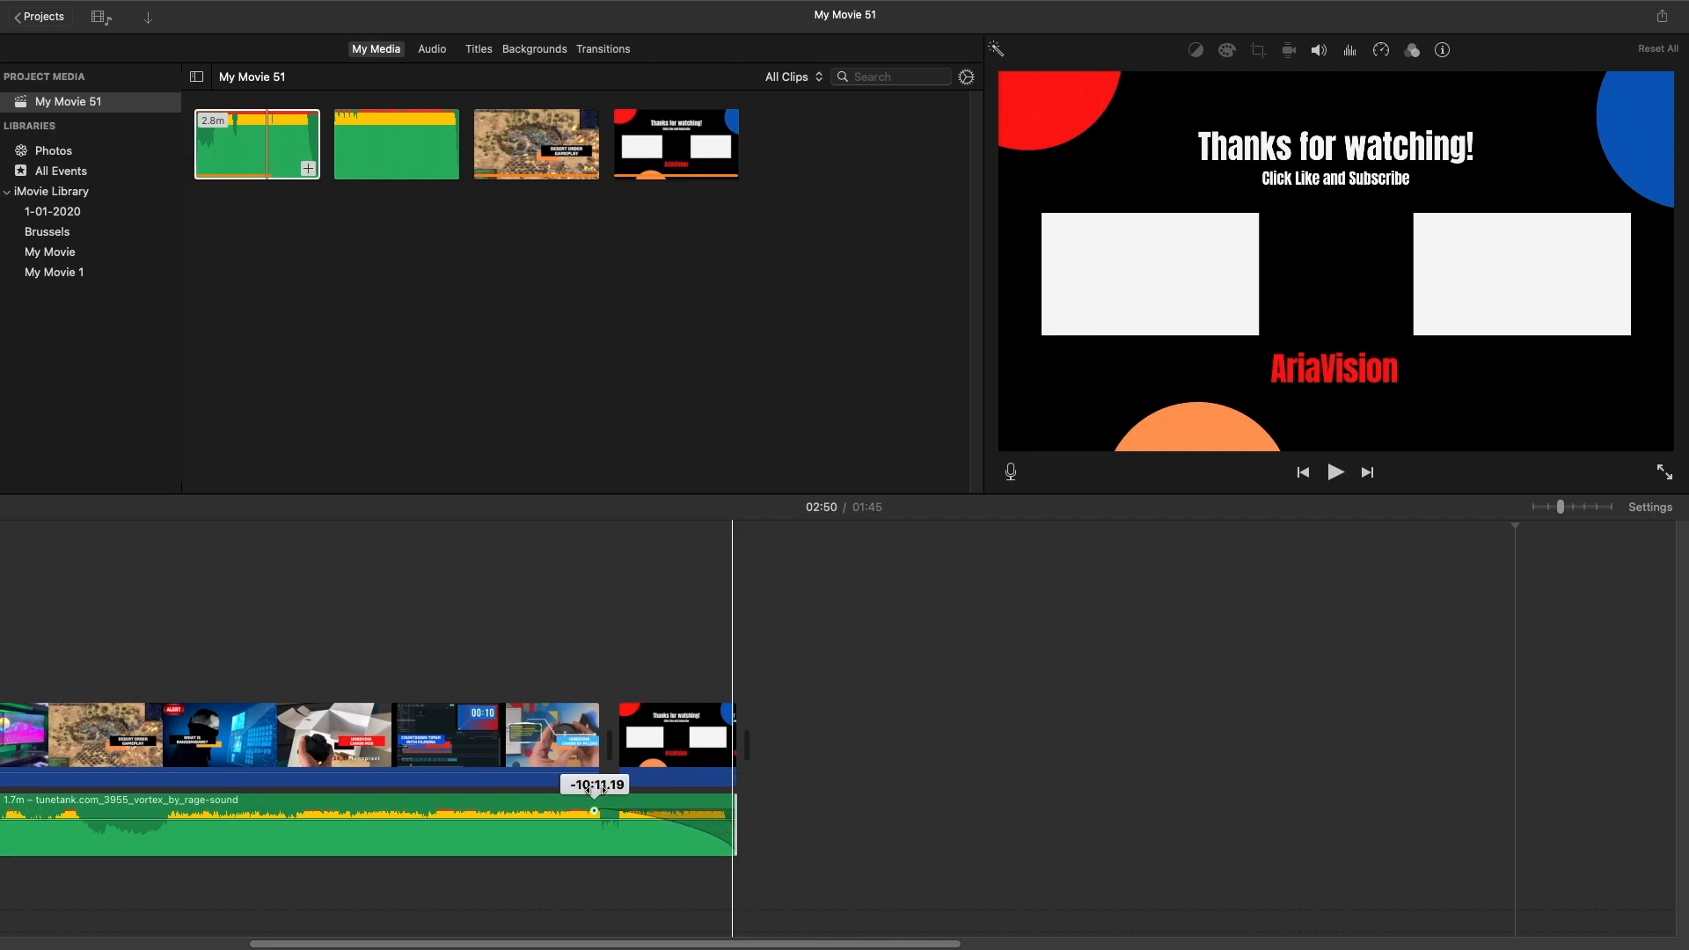
drag(594, 790, 596, 790)
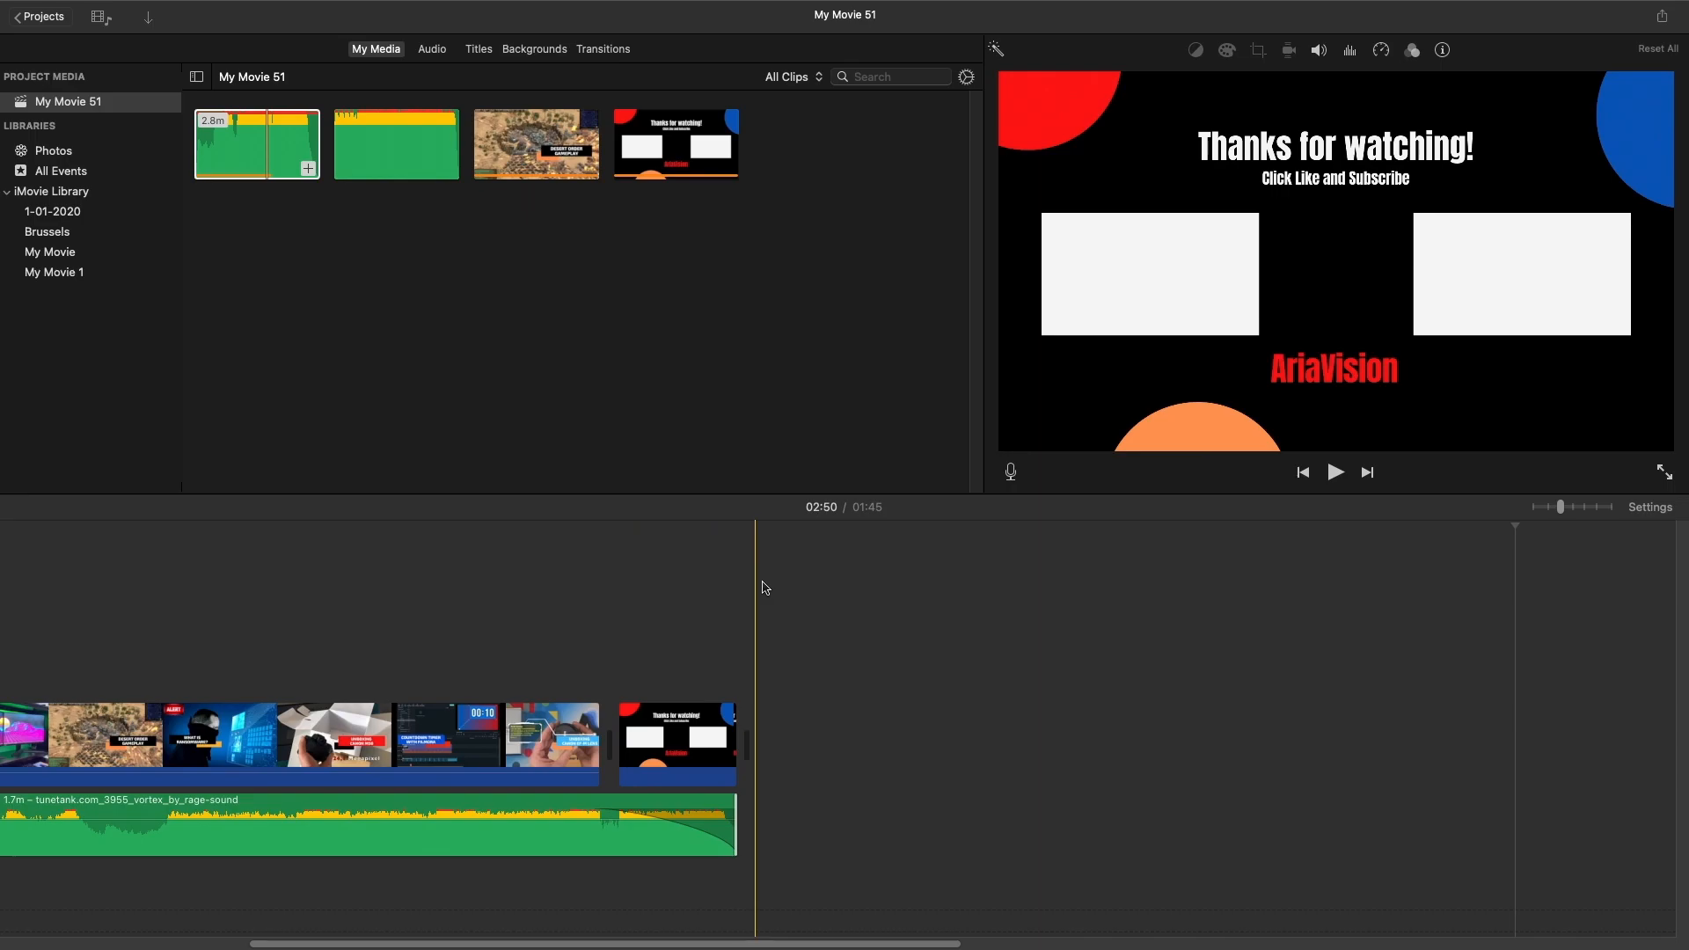
Play back the project from the beginning of the outro clip to check its animation and the music fade.
click(627, 578)
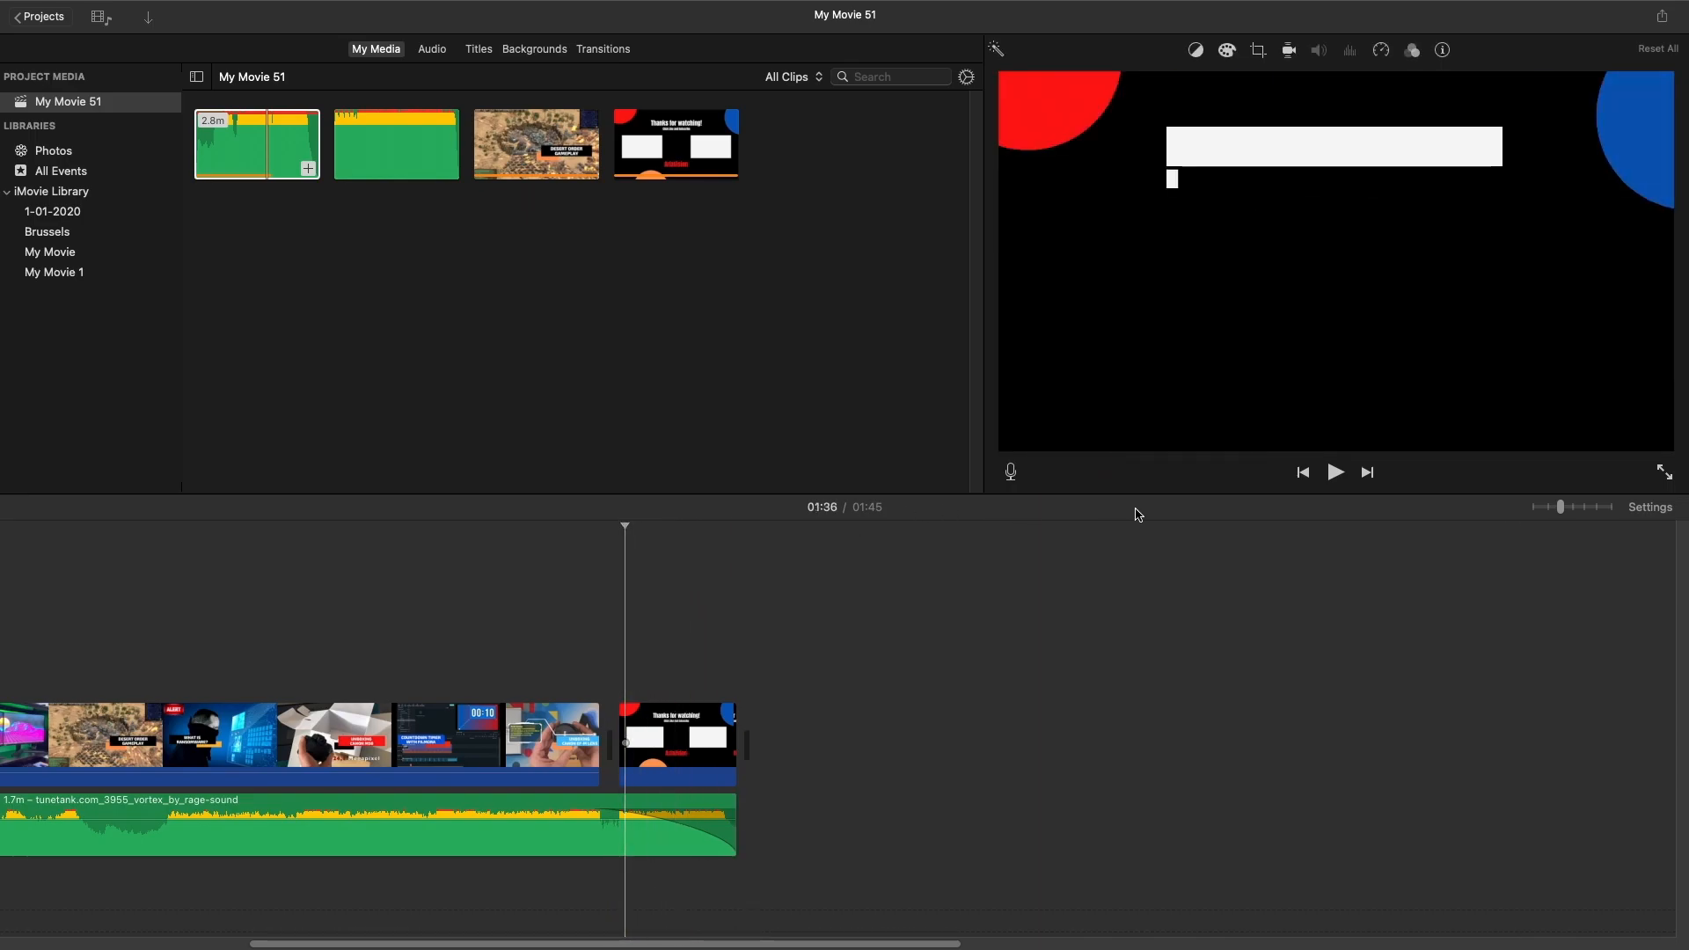
click(1334, 475)
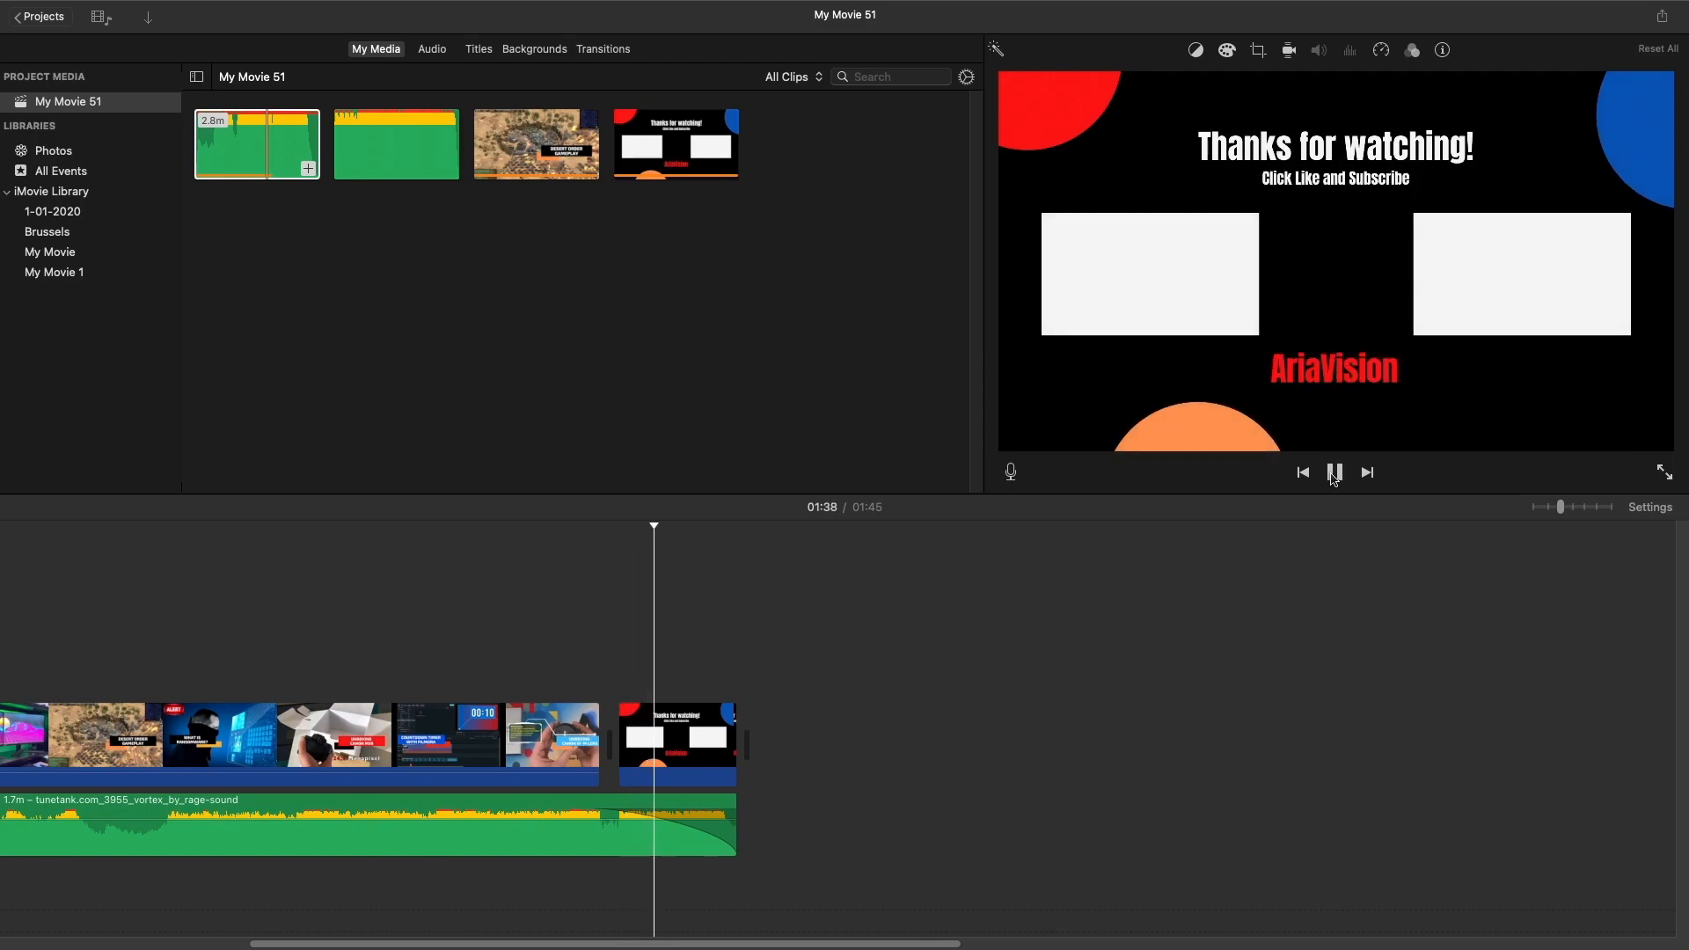
click(1334, 475)
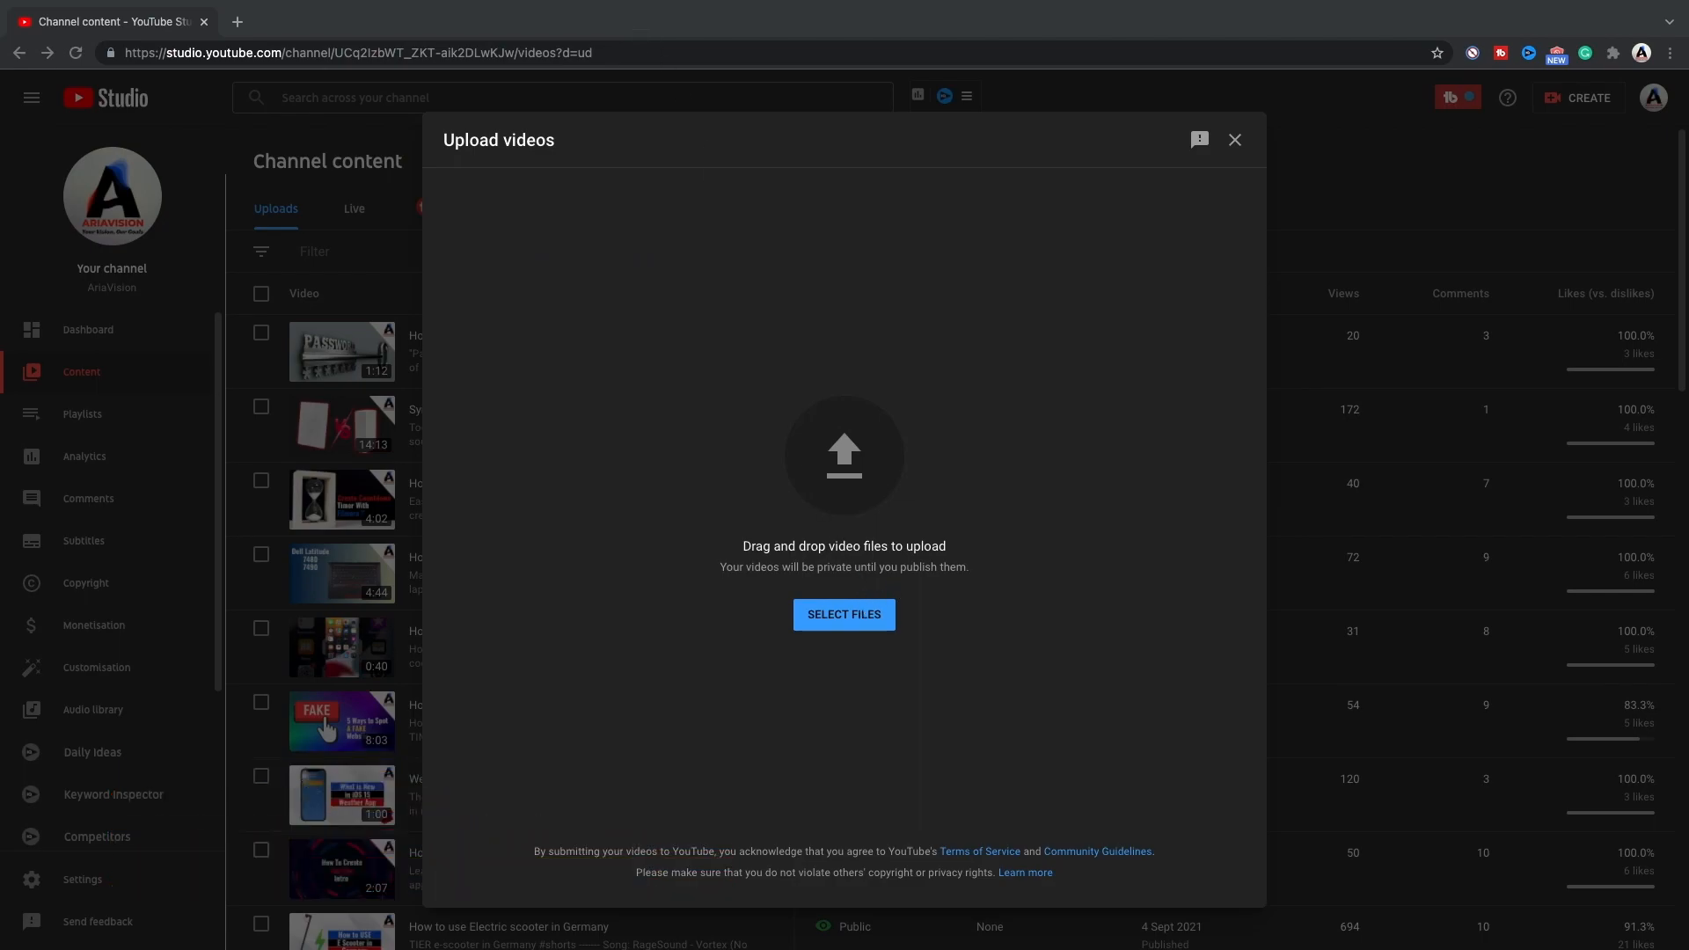
In YouTube Studio, upload YT Outro.mp4 and title the video "YouTube Outrro".
drag(842, 501, 847, 500)
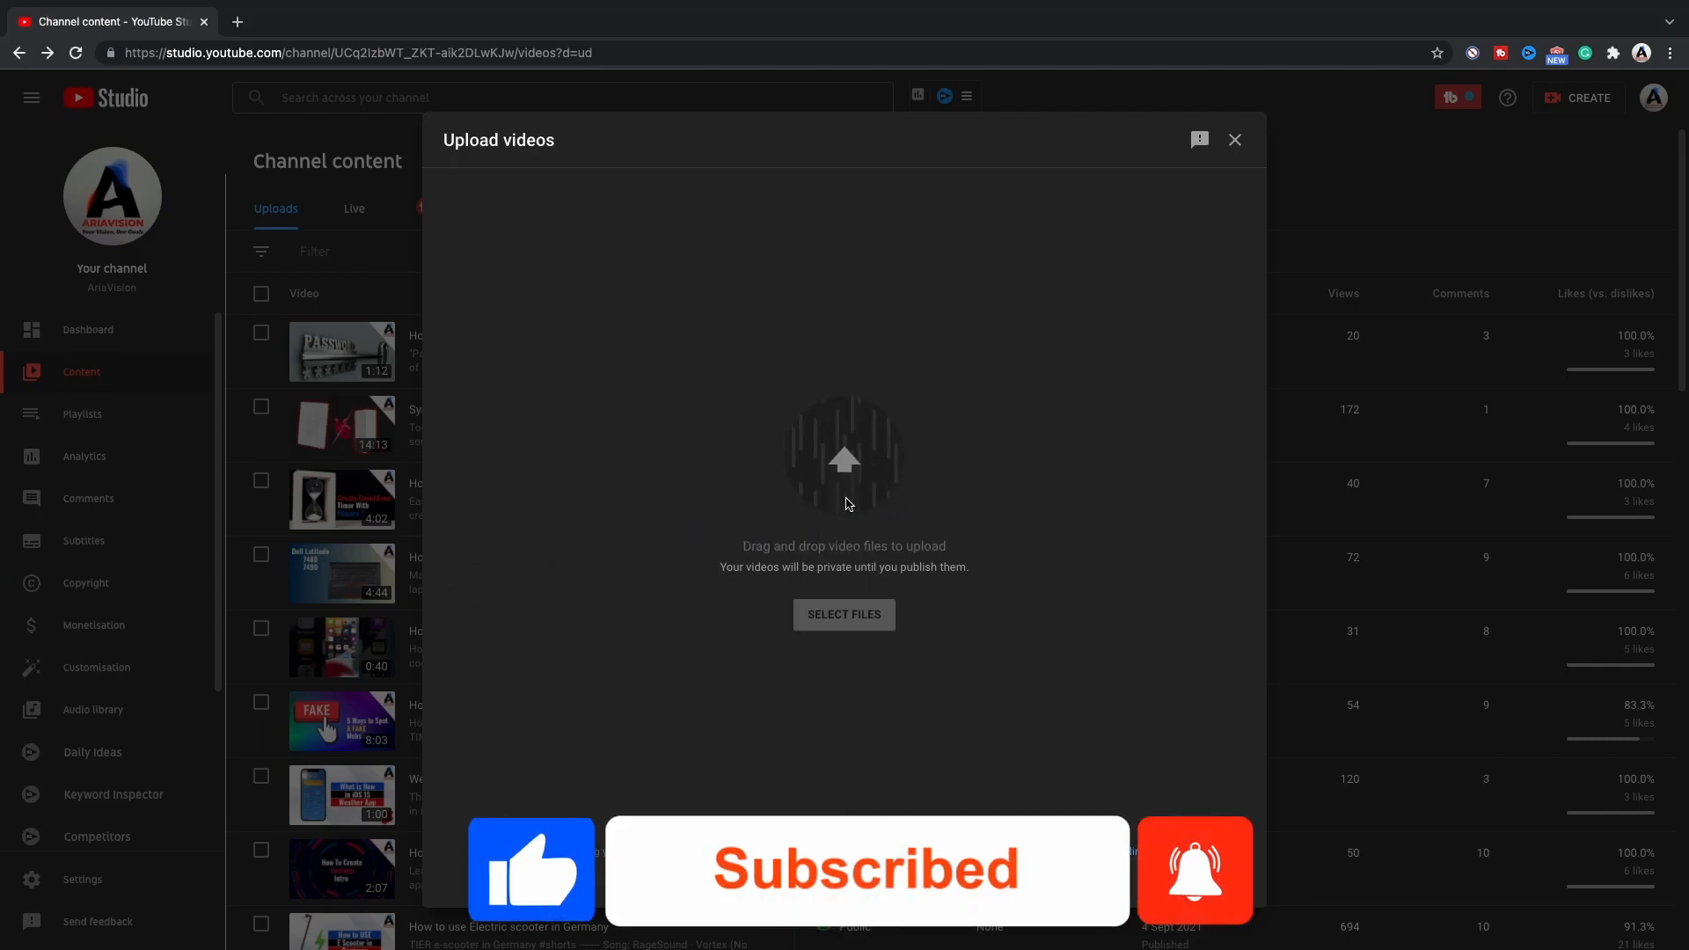
triple_click(653, 381)
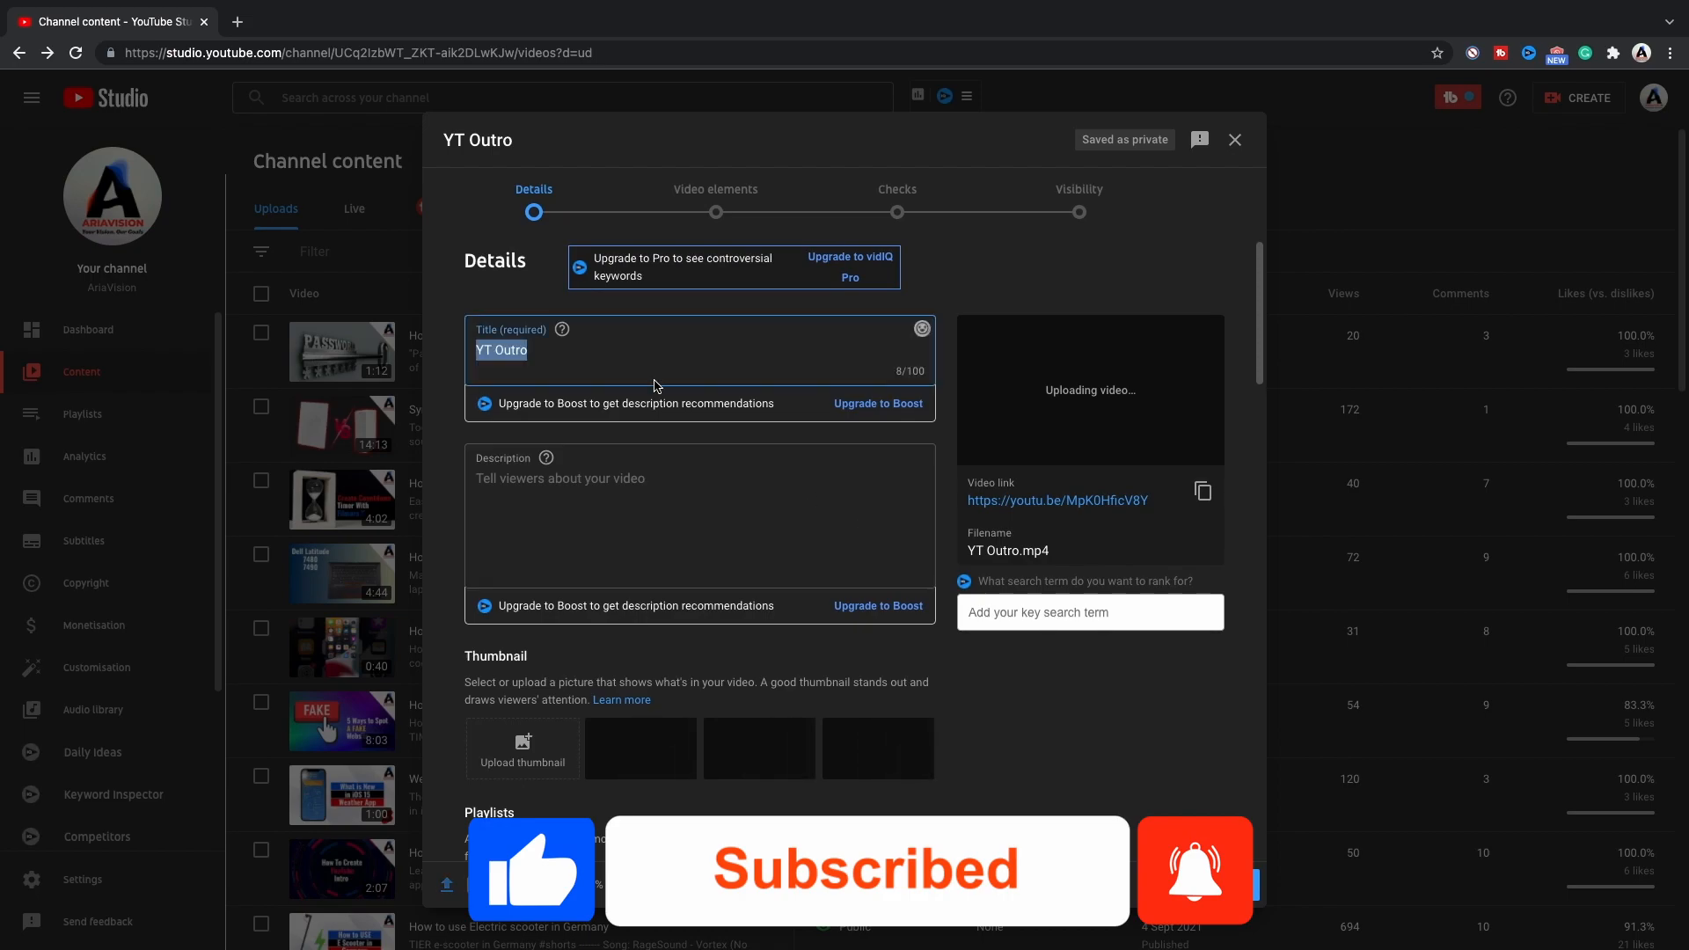
text(You)
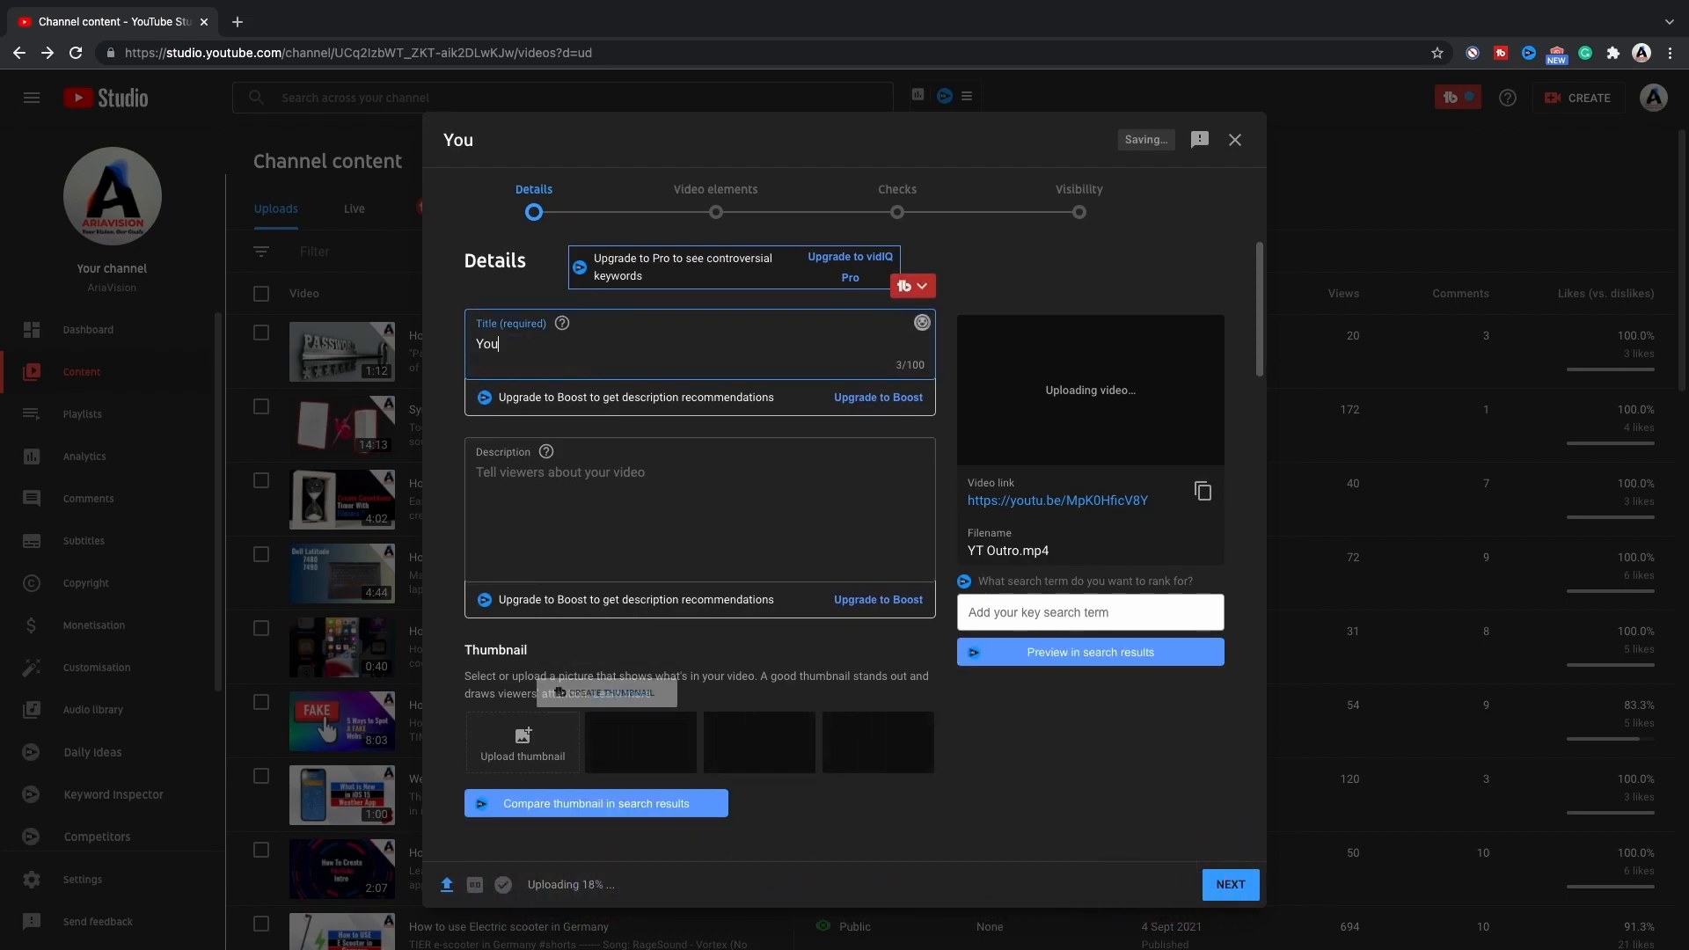
text(Tube Outrro)
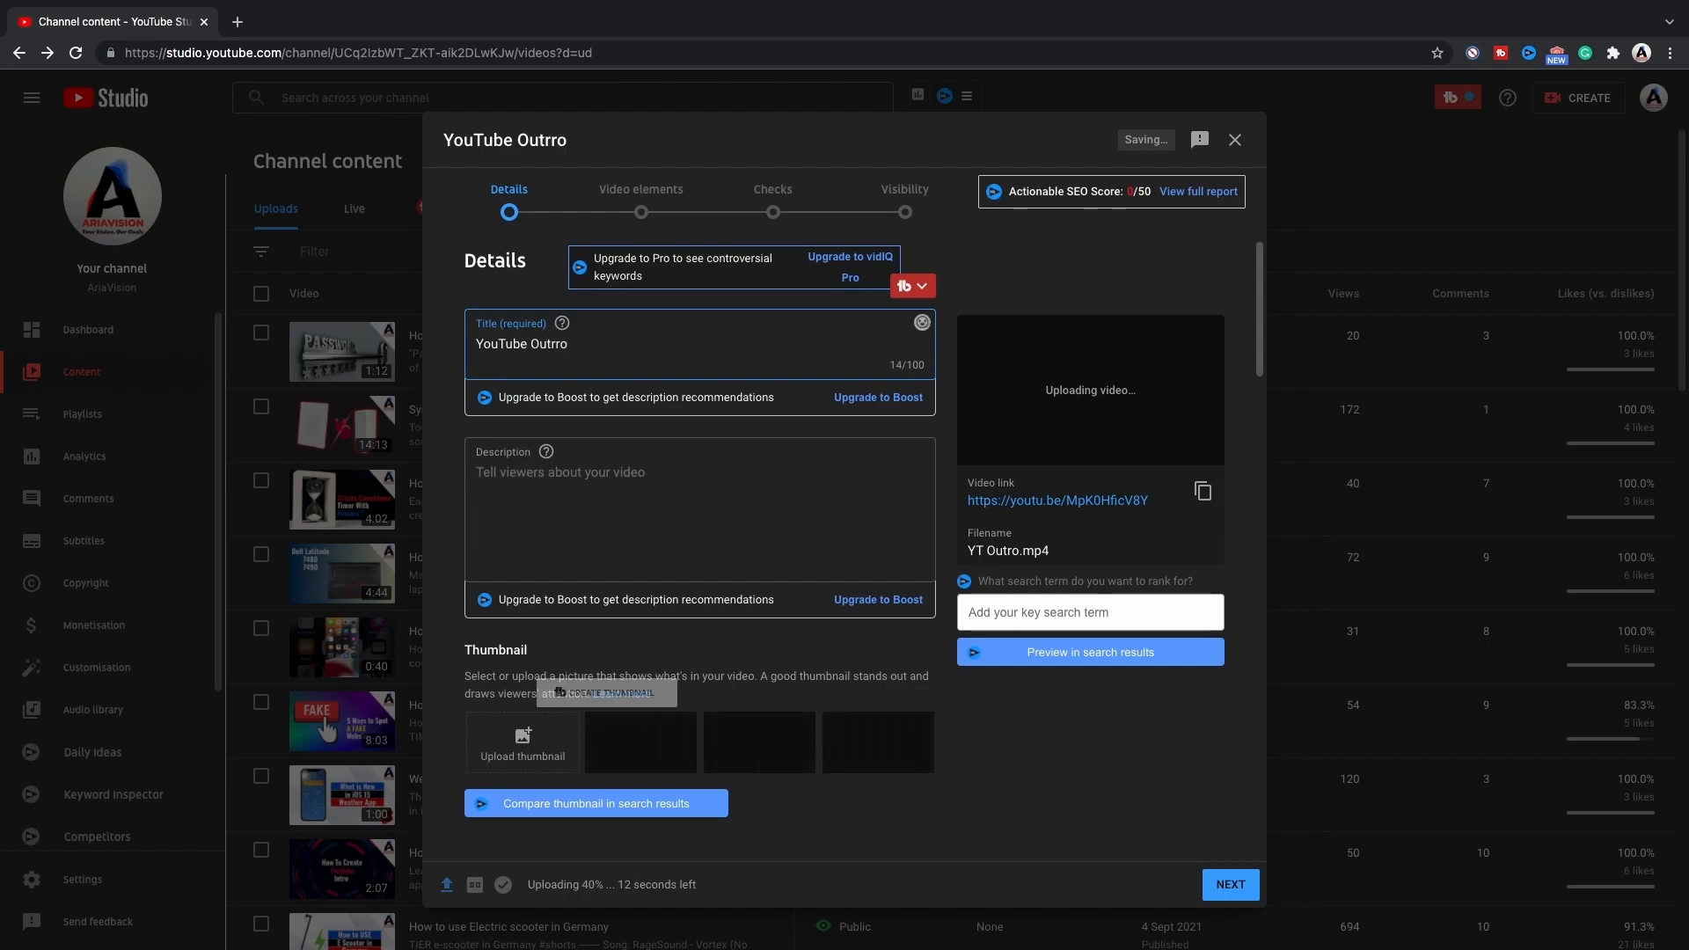
Leave the description empty and add the video to the OTHER playlist.
click(550, 498)
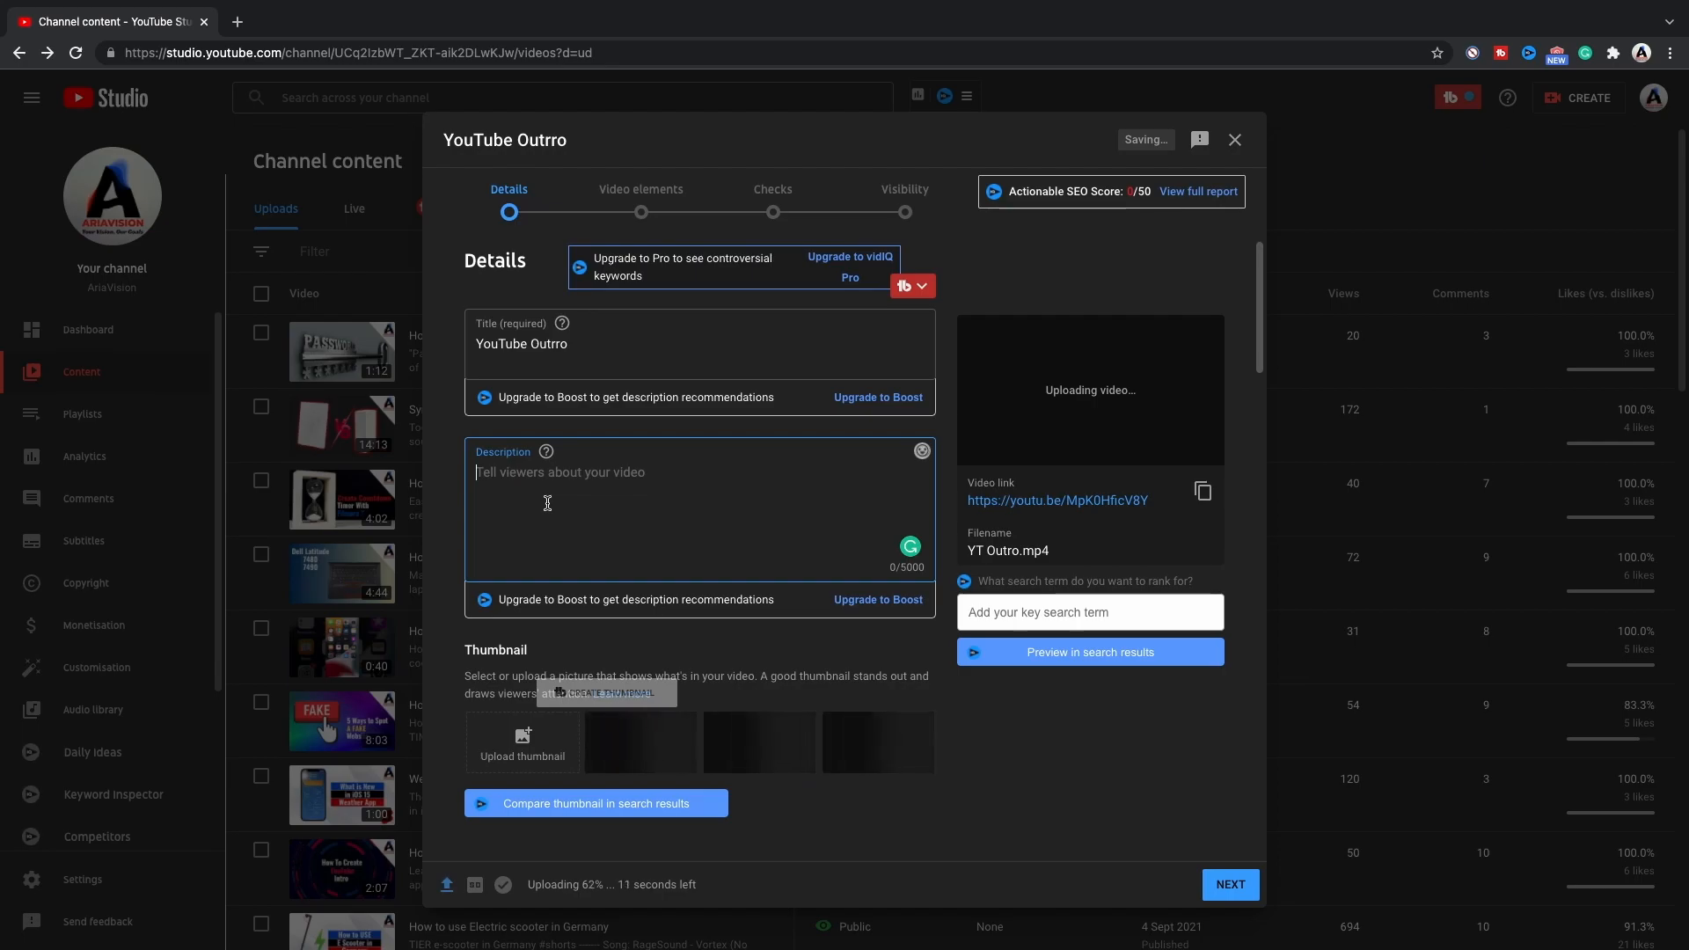
scroll(637, 536, down, 4)
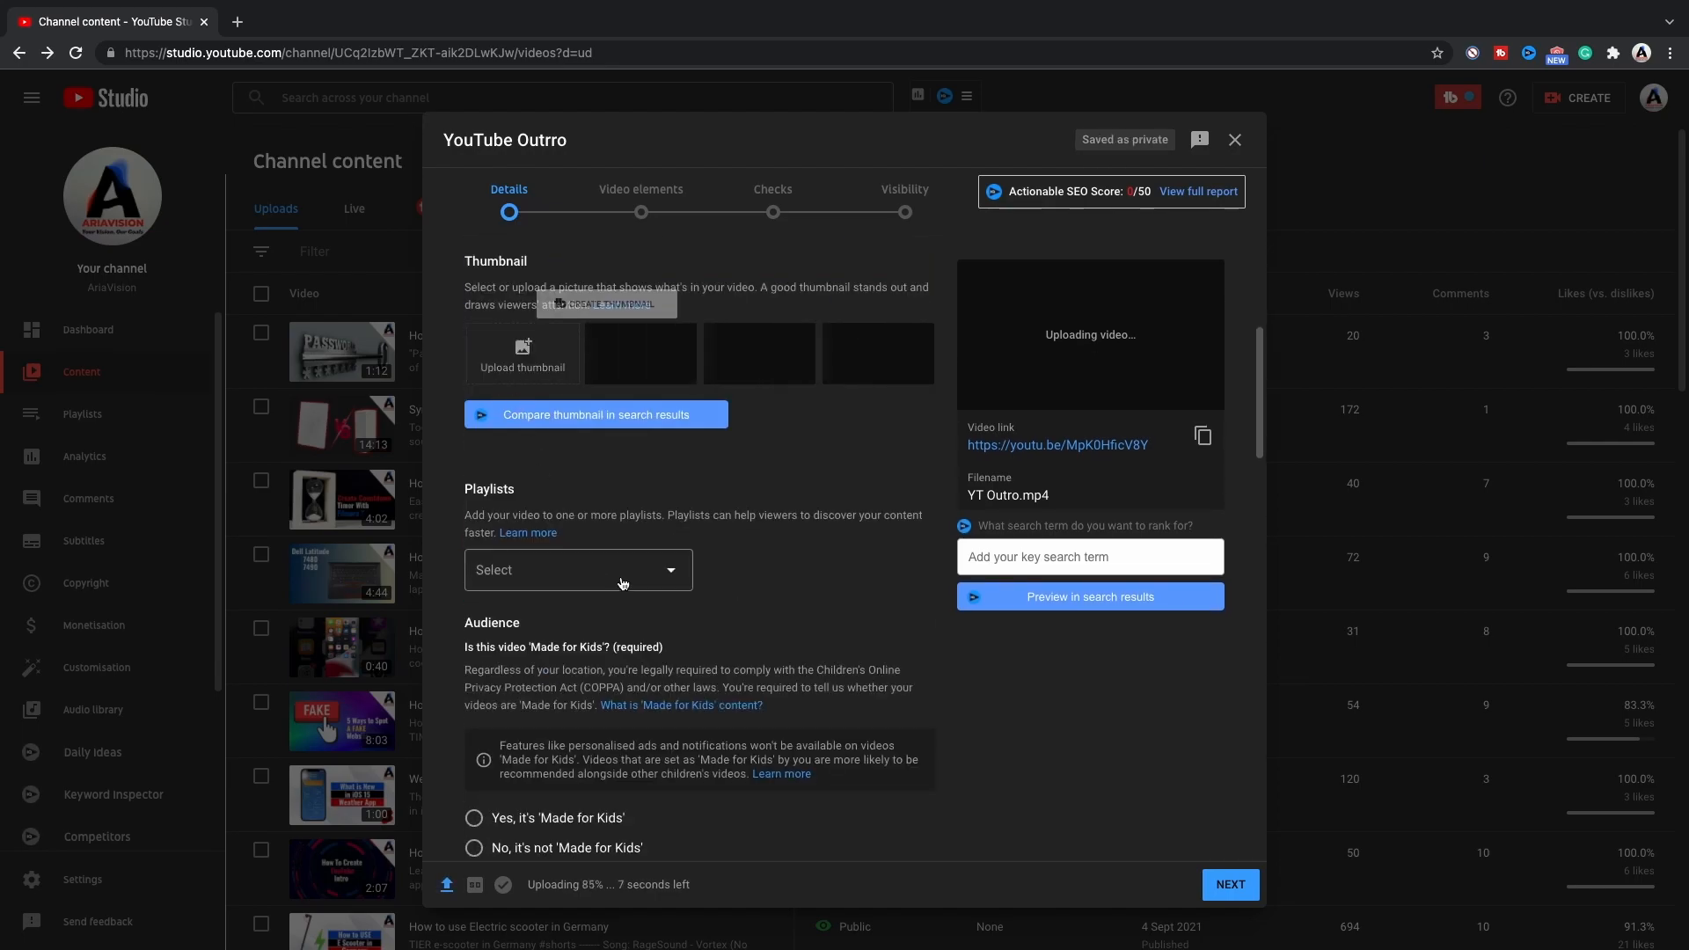
click(673, 576)
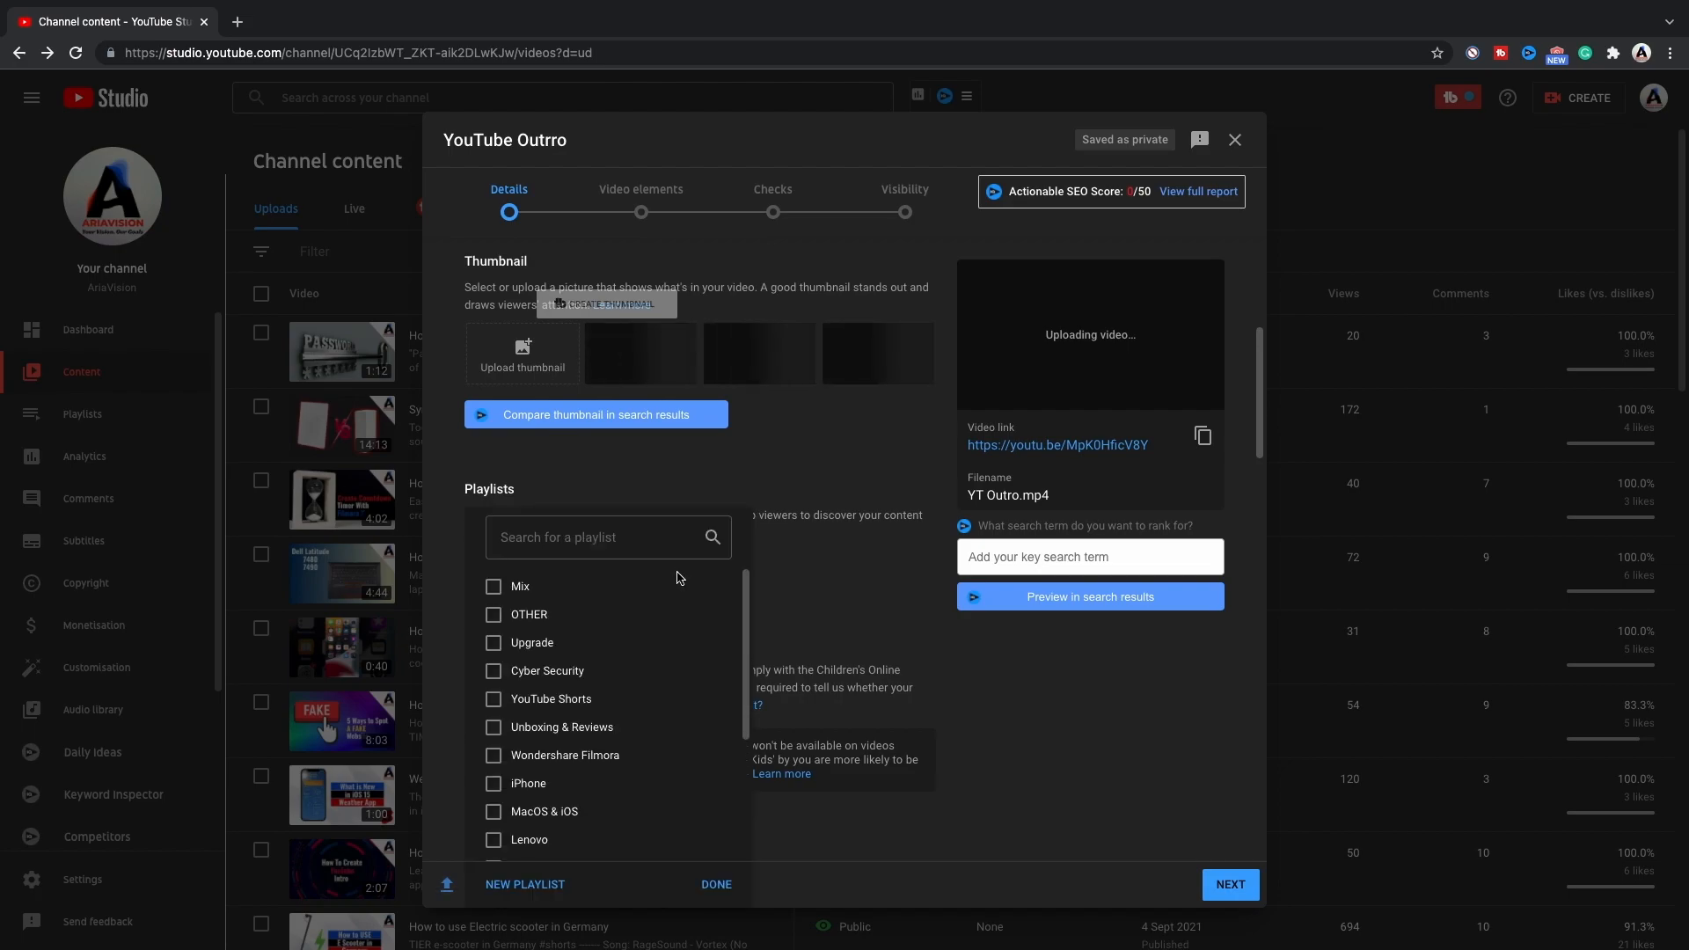
click(507, 621)
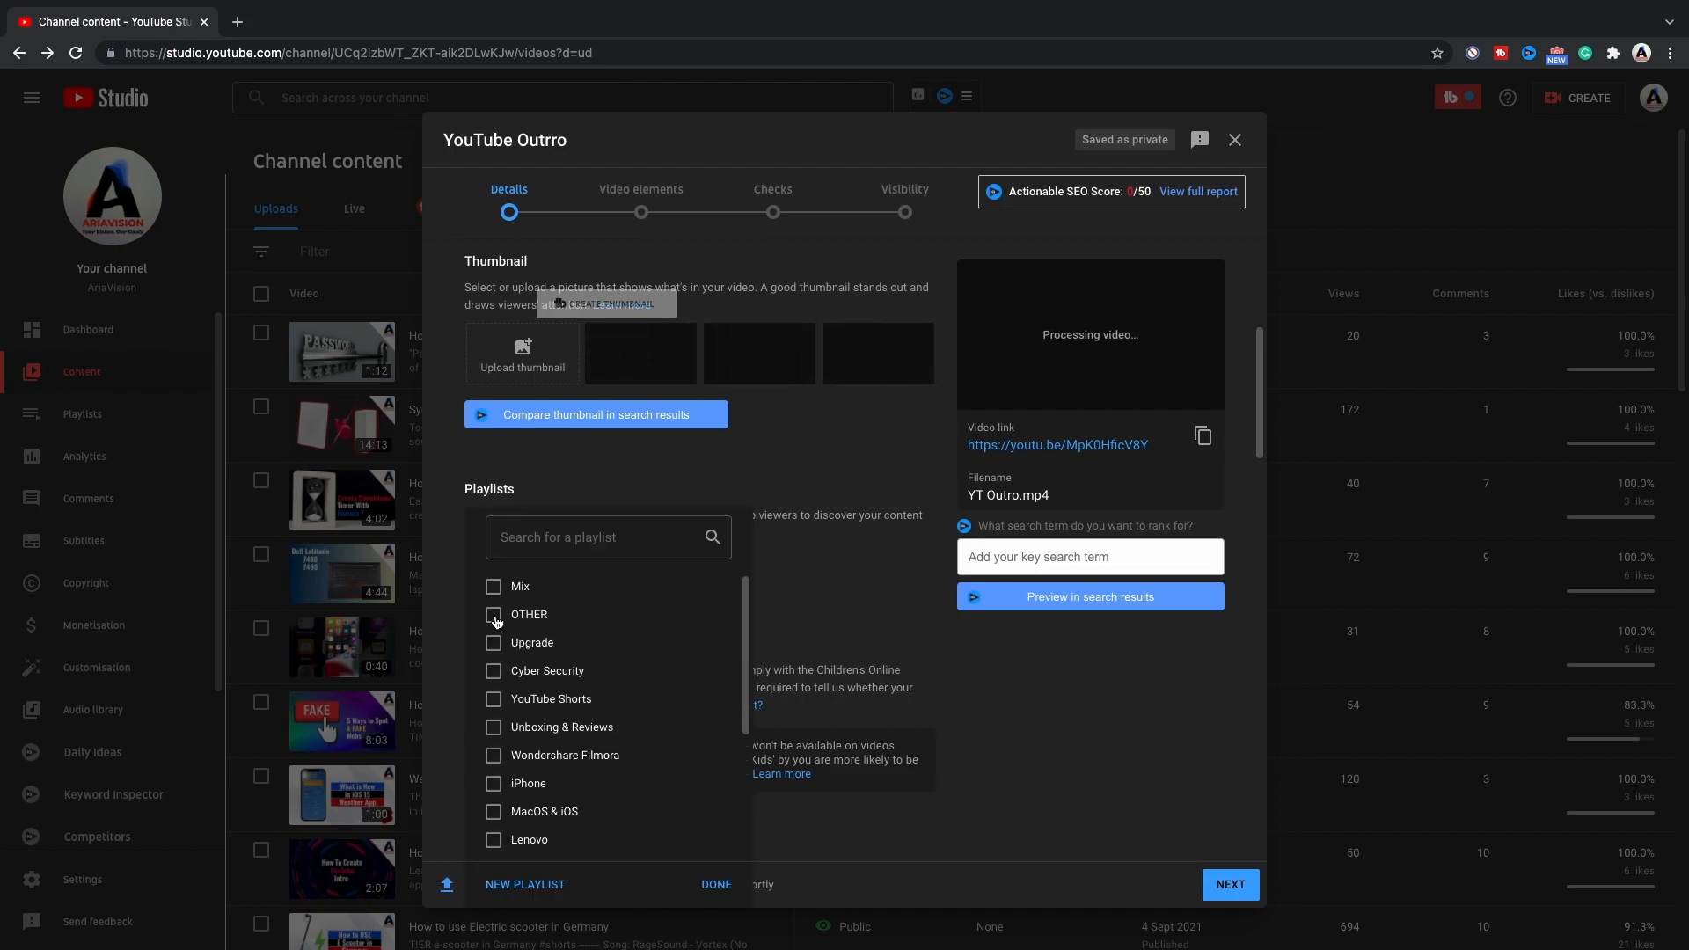
click(753, 878)
Set the audience to "No, it's not 'Made for Kids'" and continue past the remaining details to the video elements stage.
scroll(704, 739, down, 2)
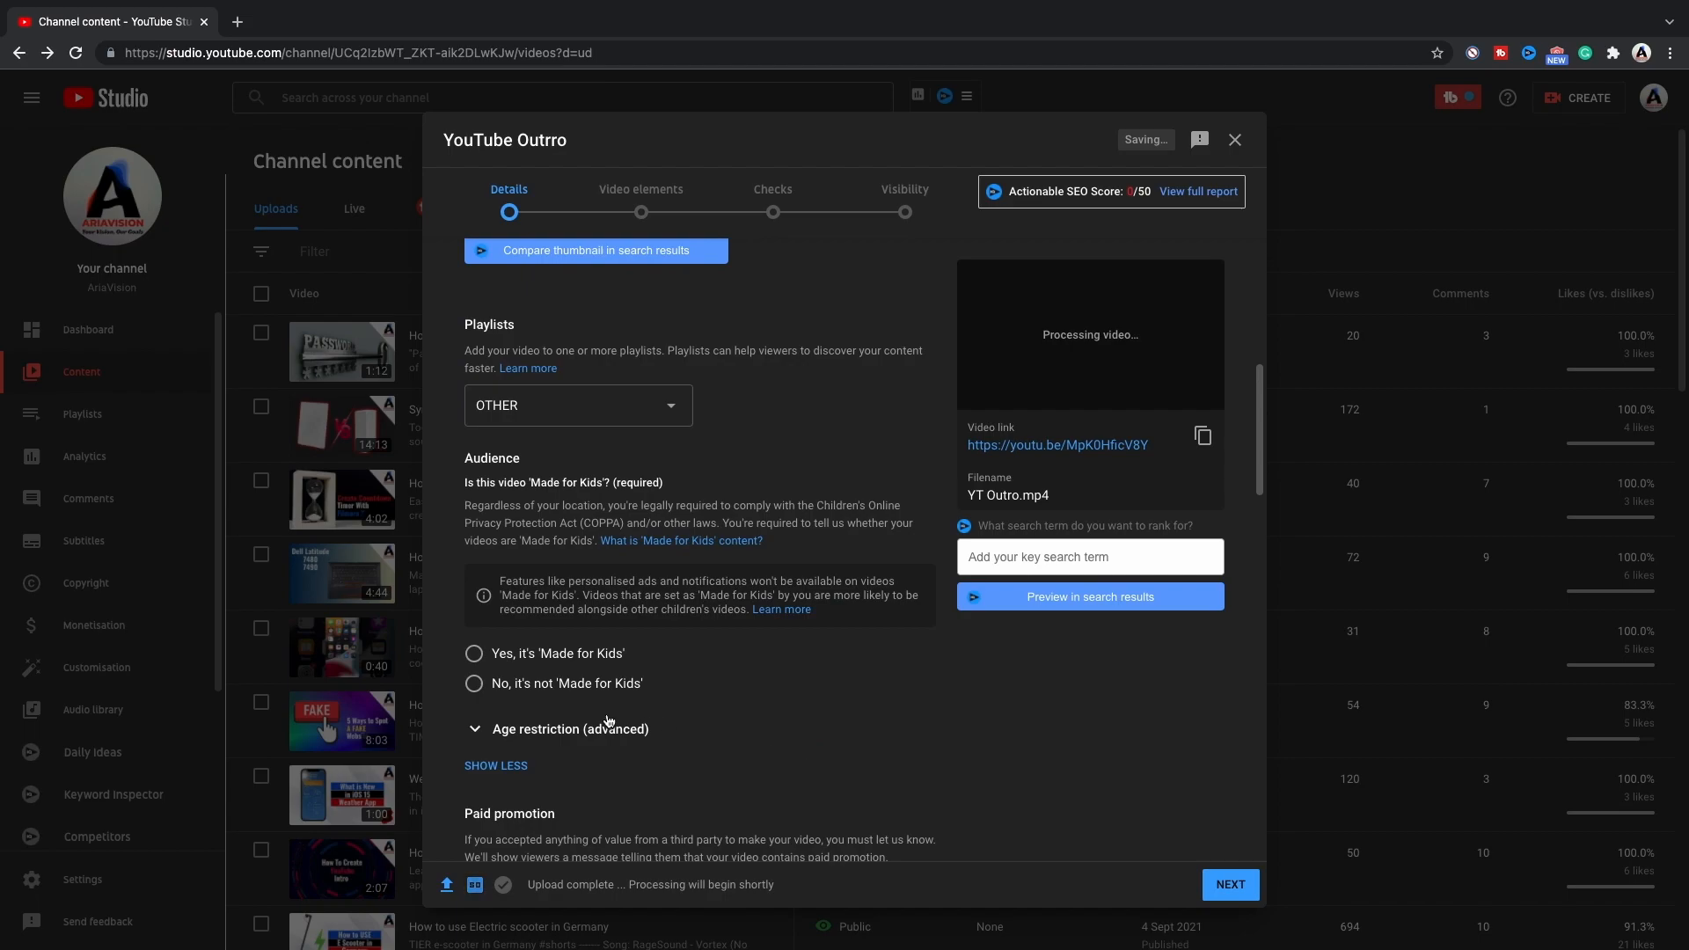
click(475, 687)
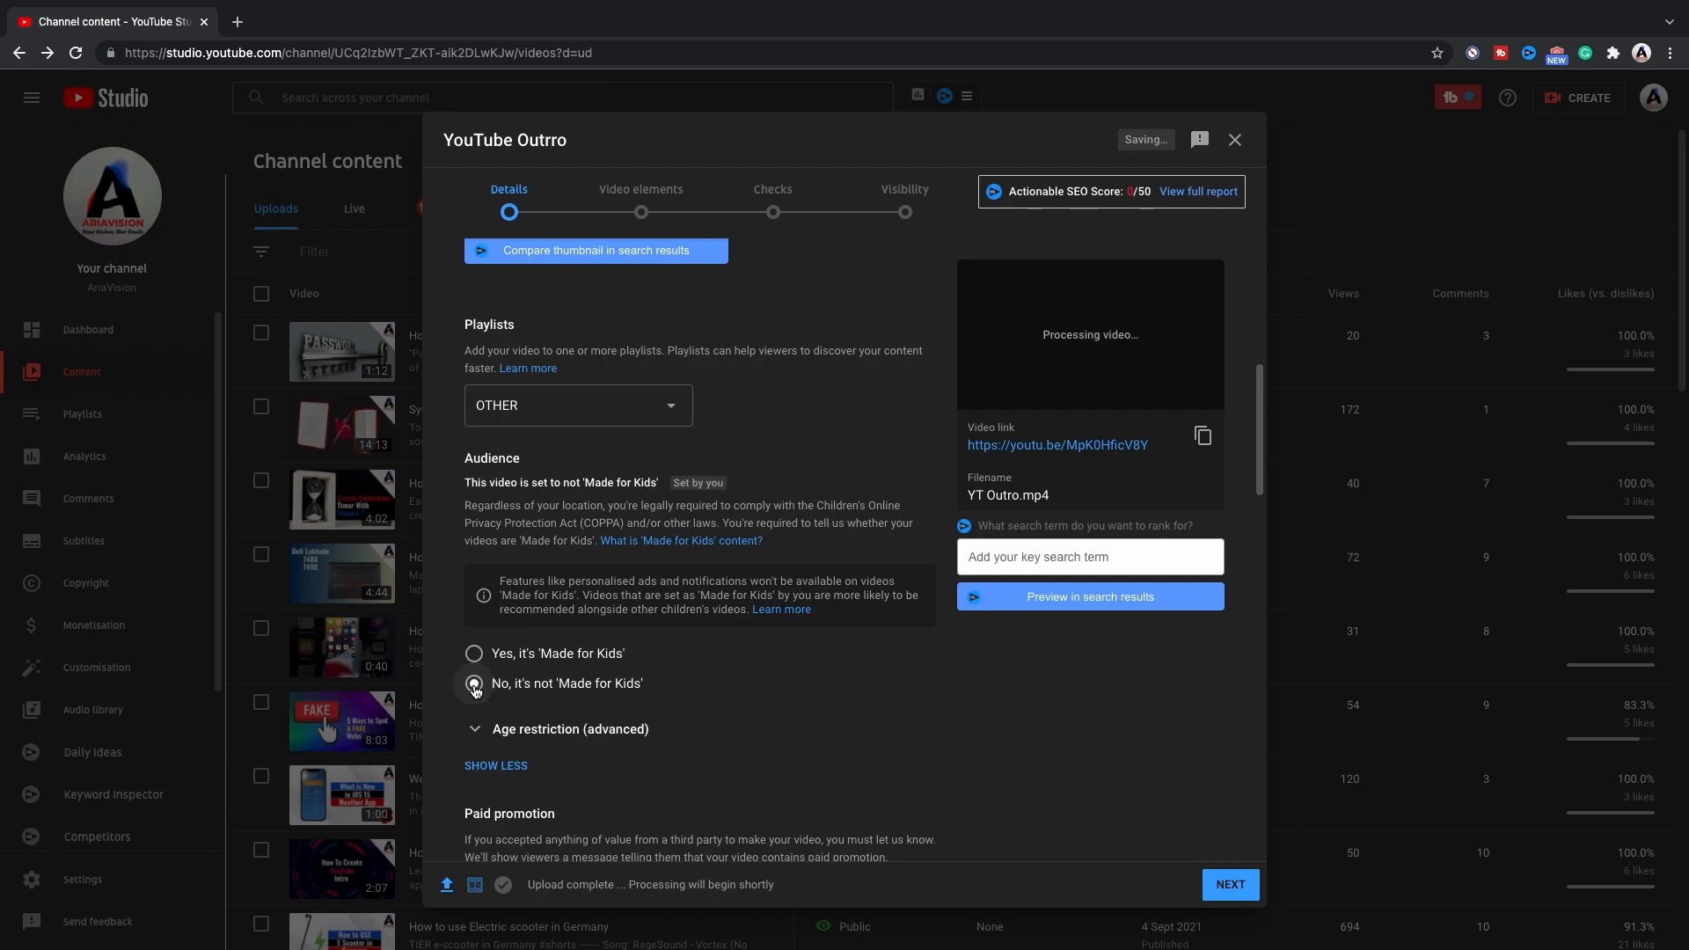
scroll(801, 694, down, 4)
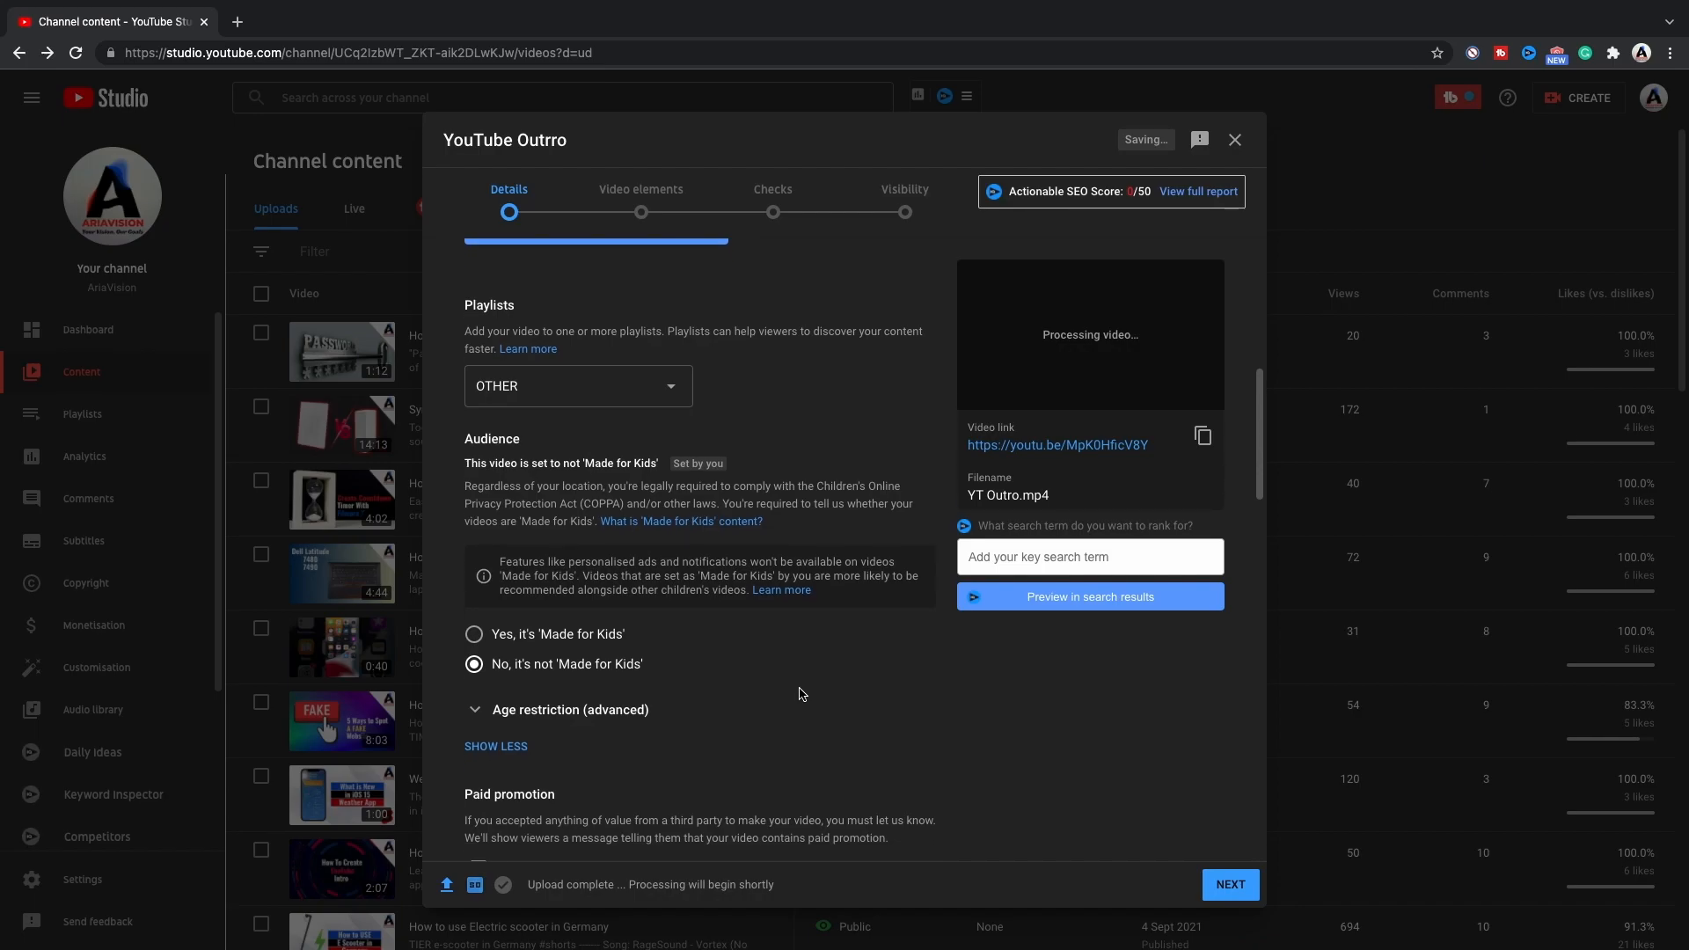
scroll(801, 694, down, 7)
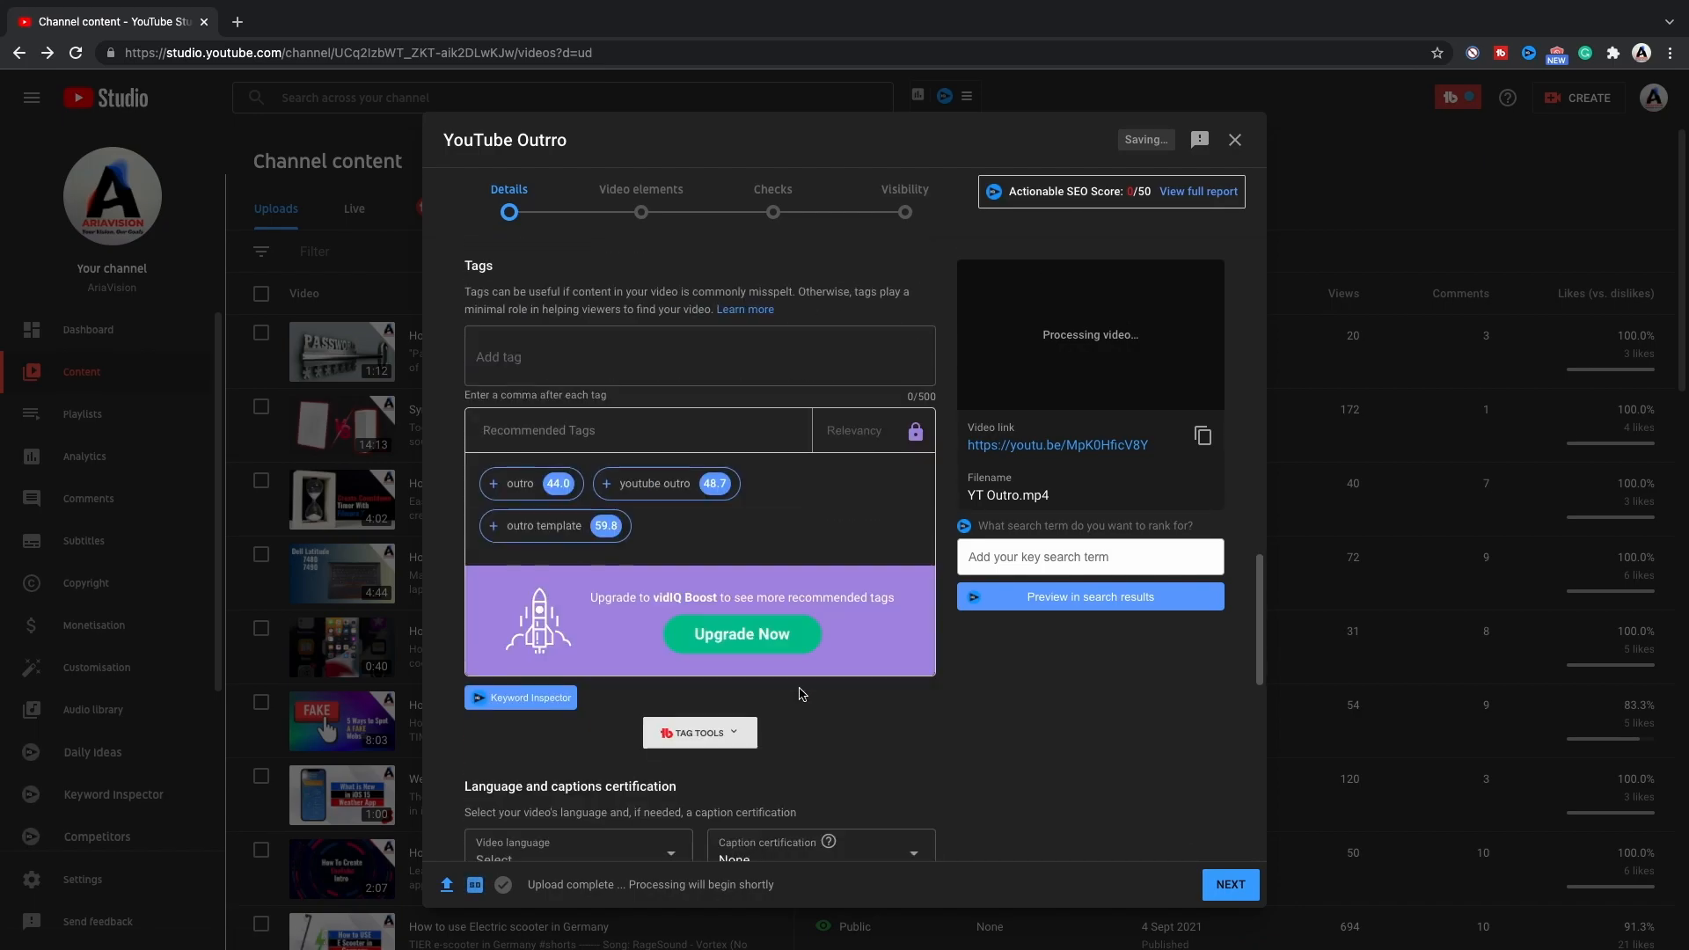
scroll(802, 694, down, 2)
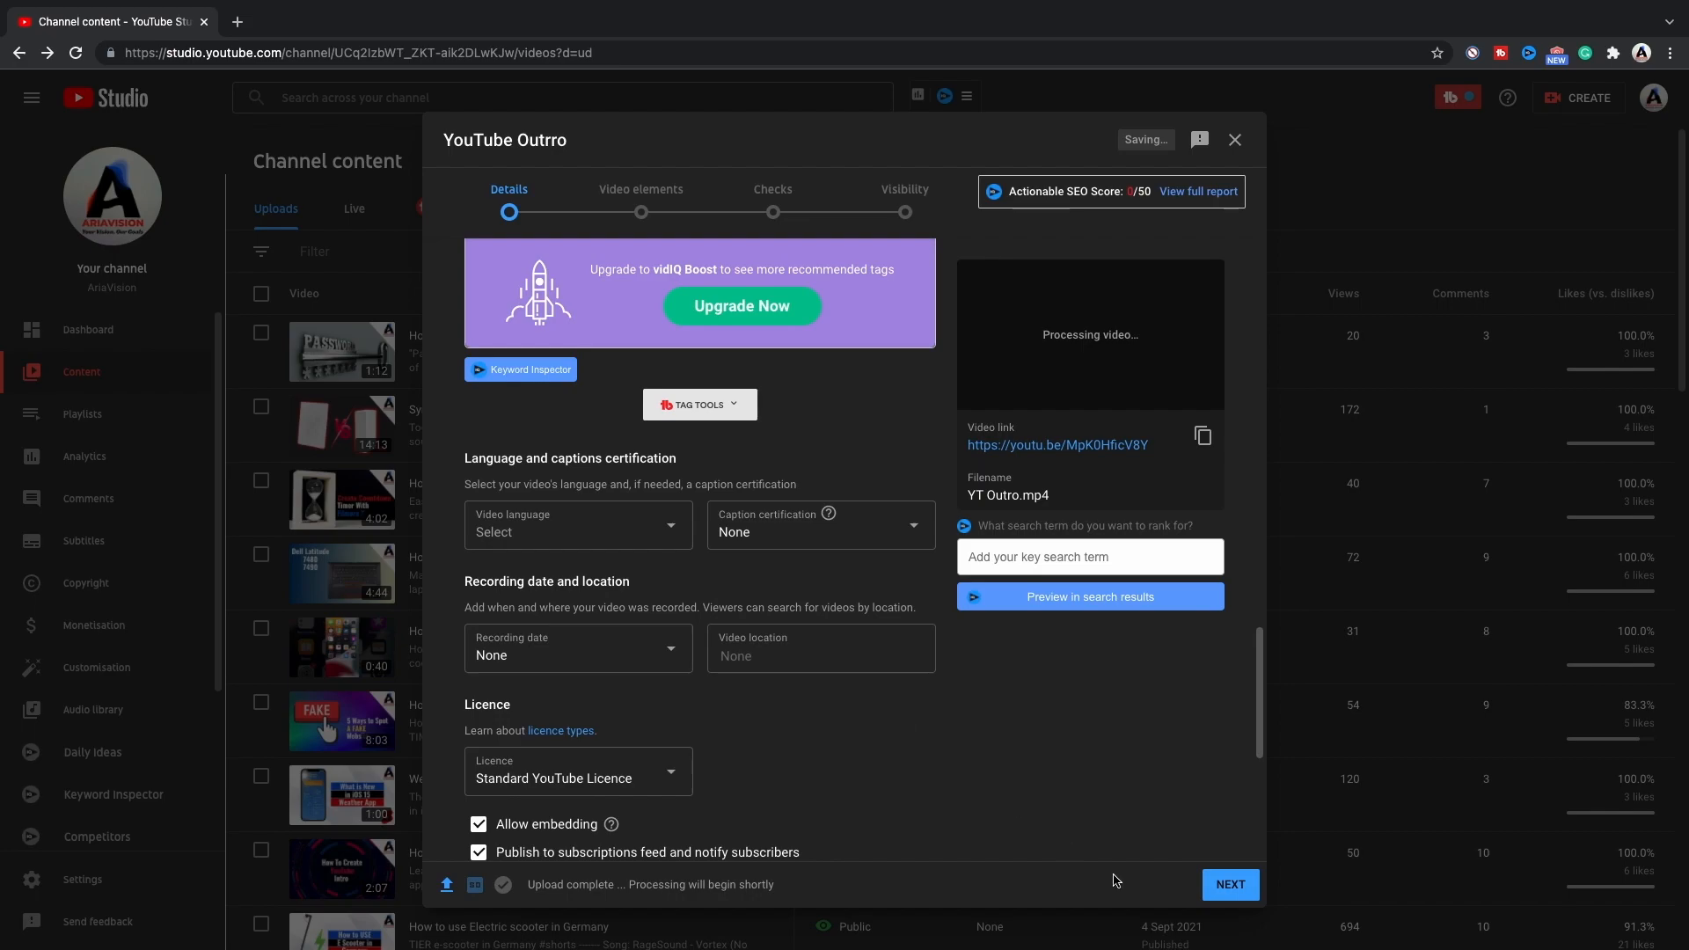
click(1223, 887)
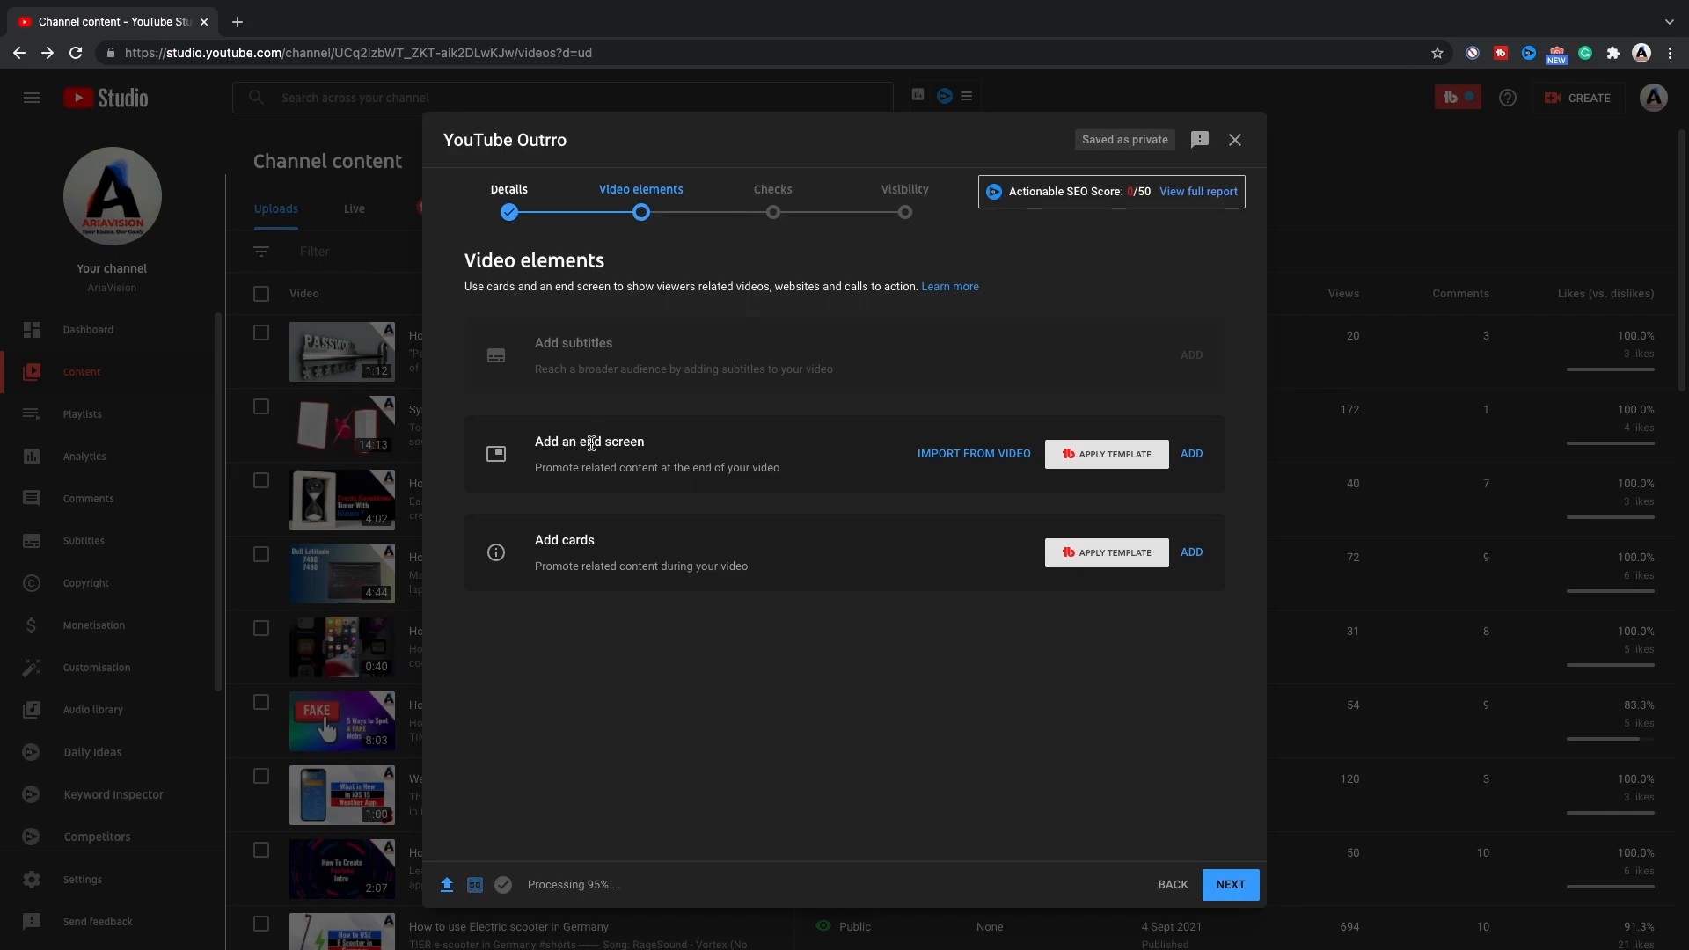
Add an end screen to the video using the "1 video, 1 playlist, 1 subscribe" layout.
click(1191, 455)
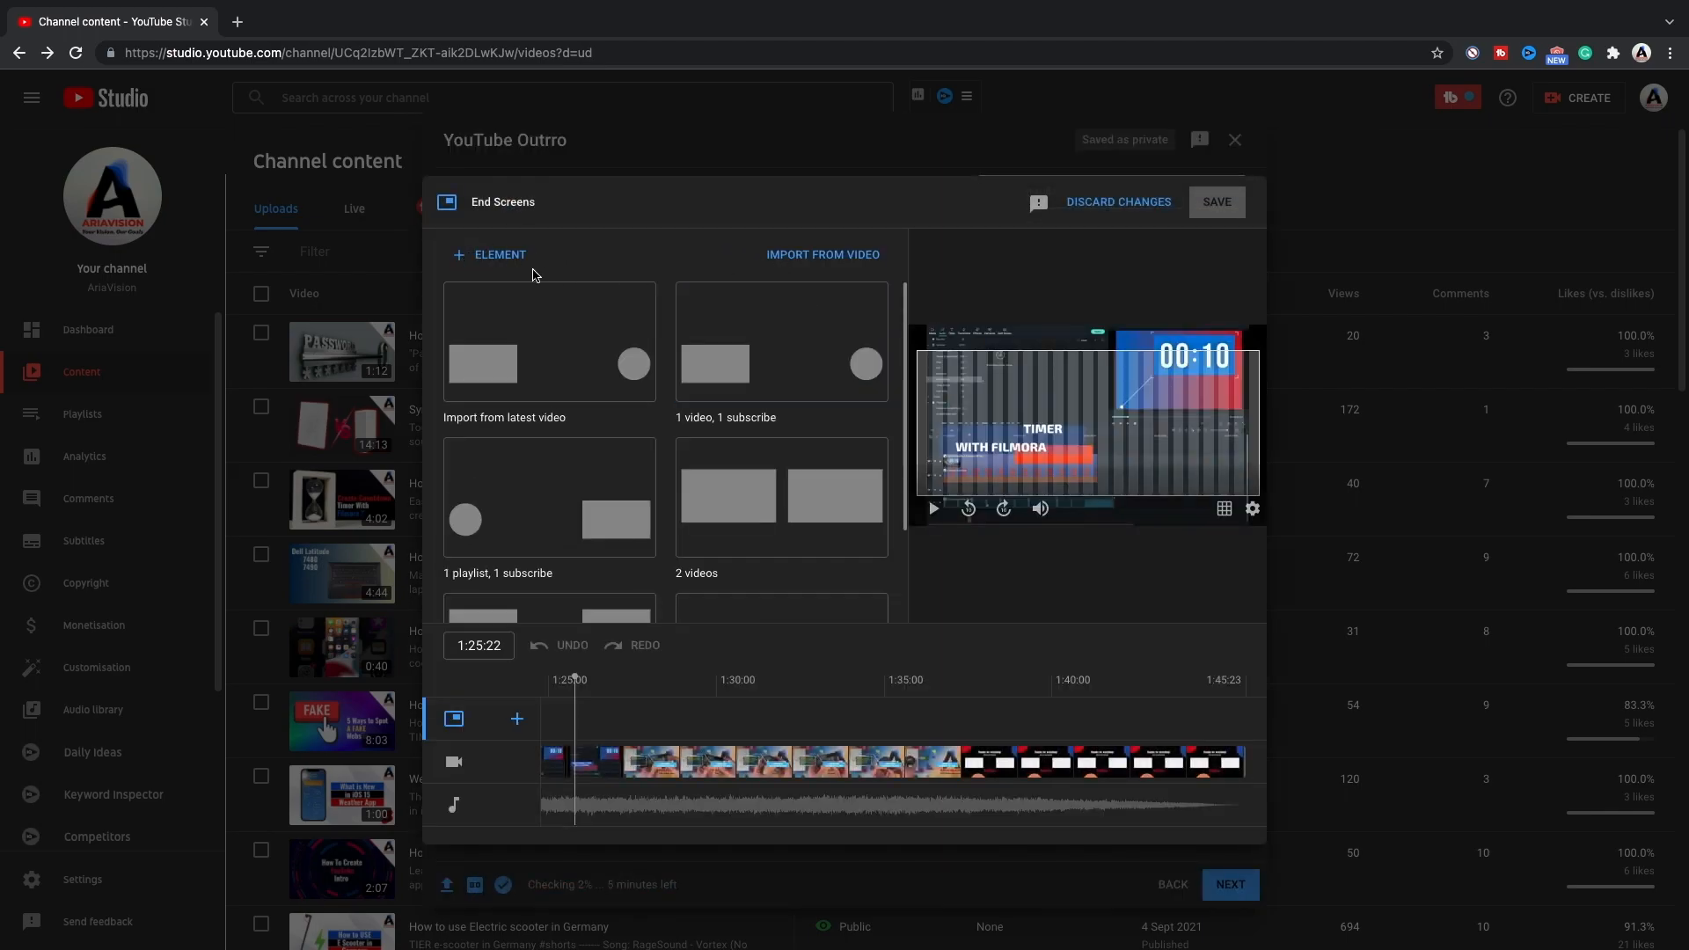
click(458, 257)
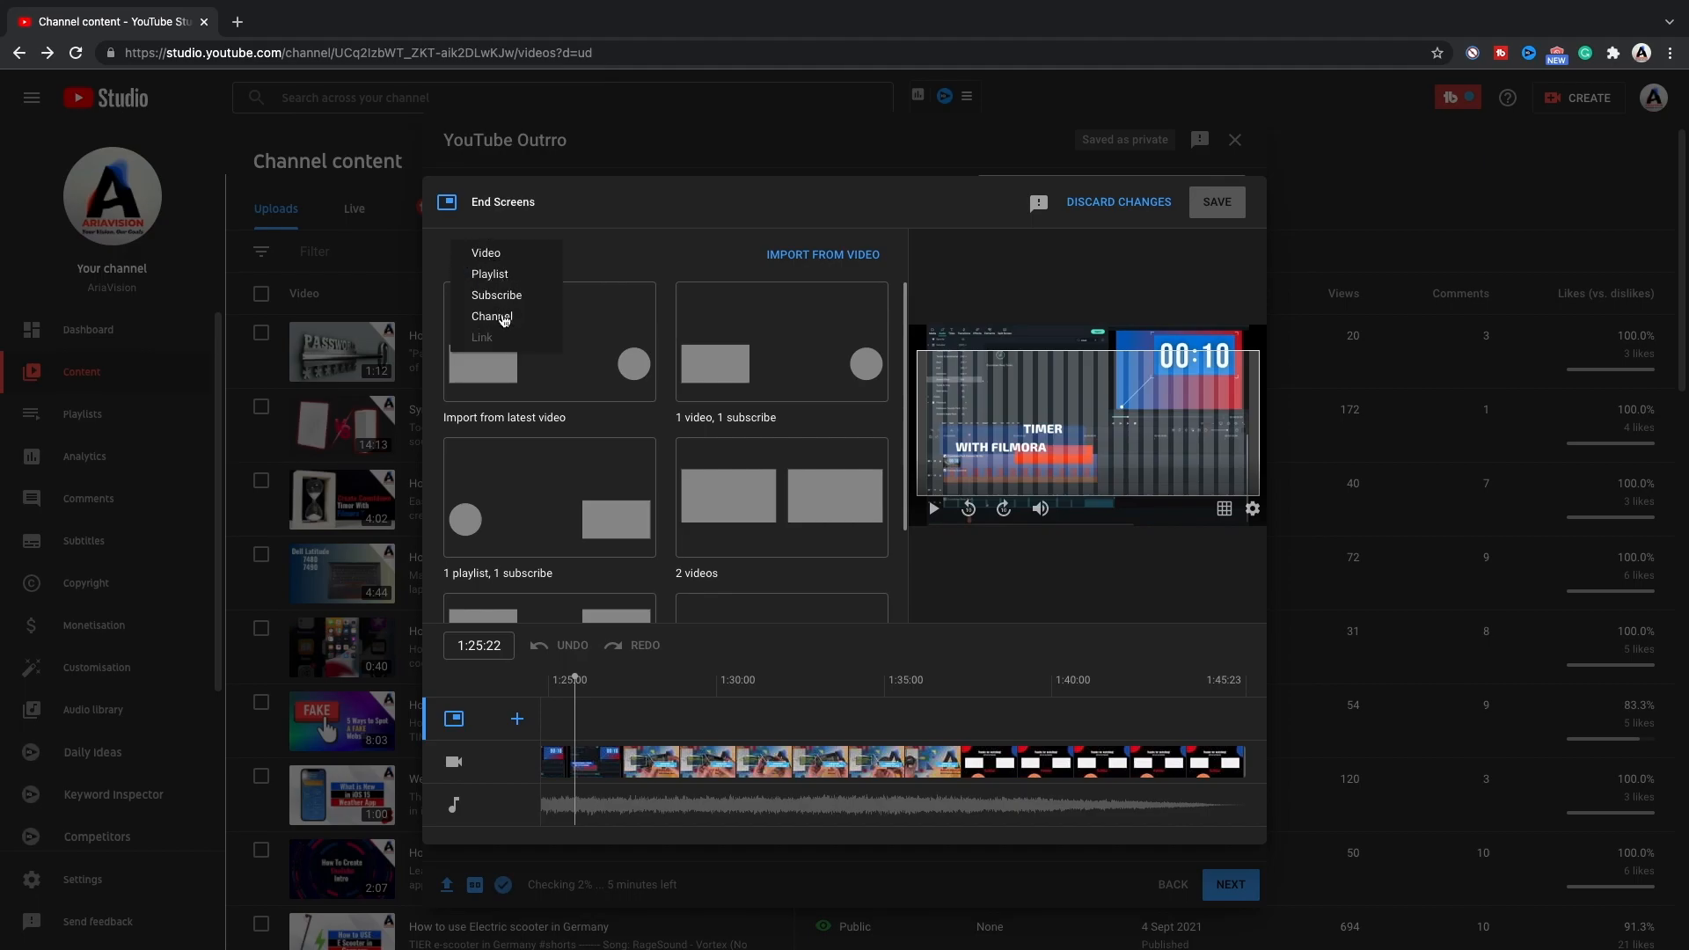
click(907, 303)
scroll(907, 303, down, 3)
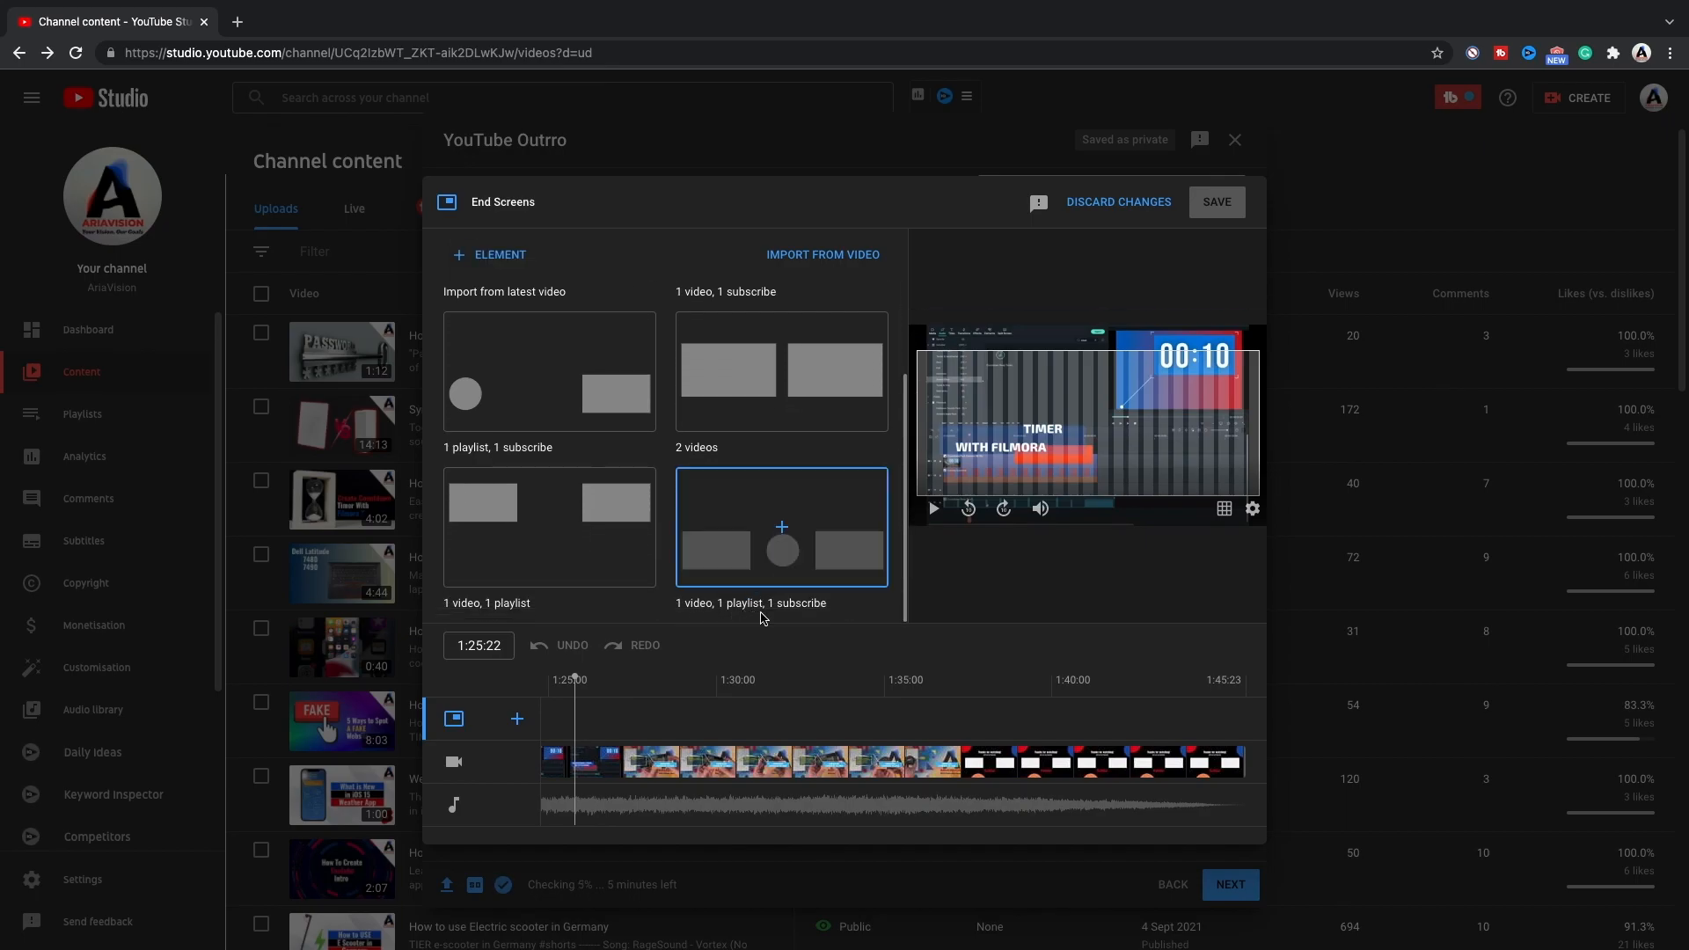
click(788, 563)
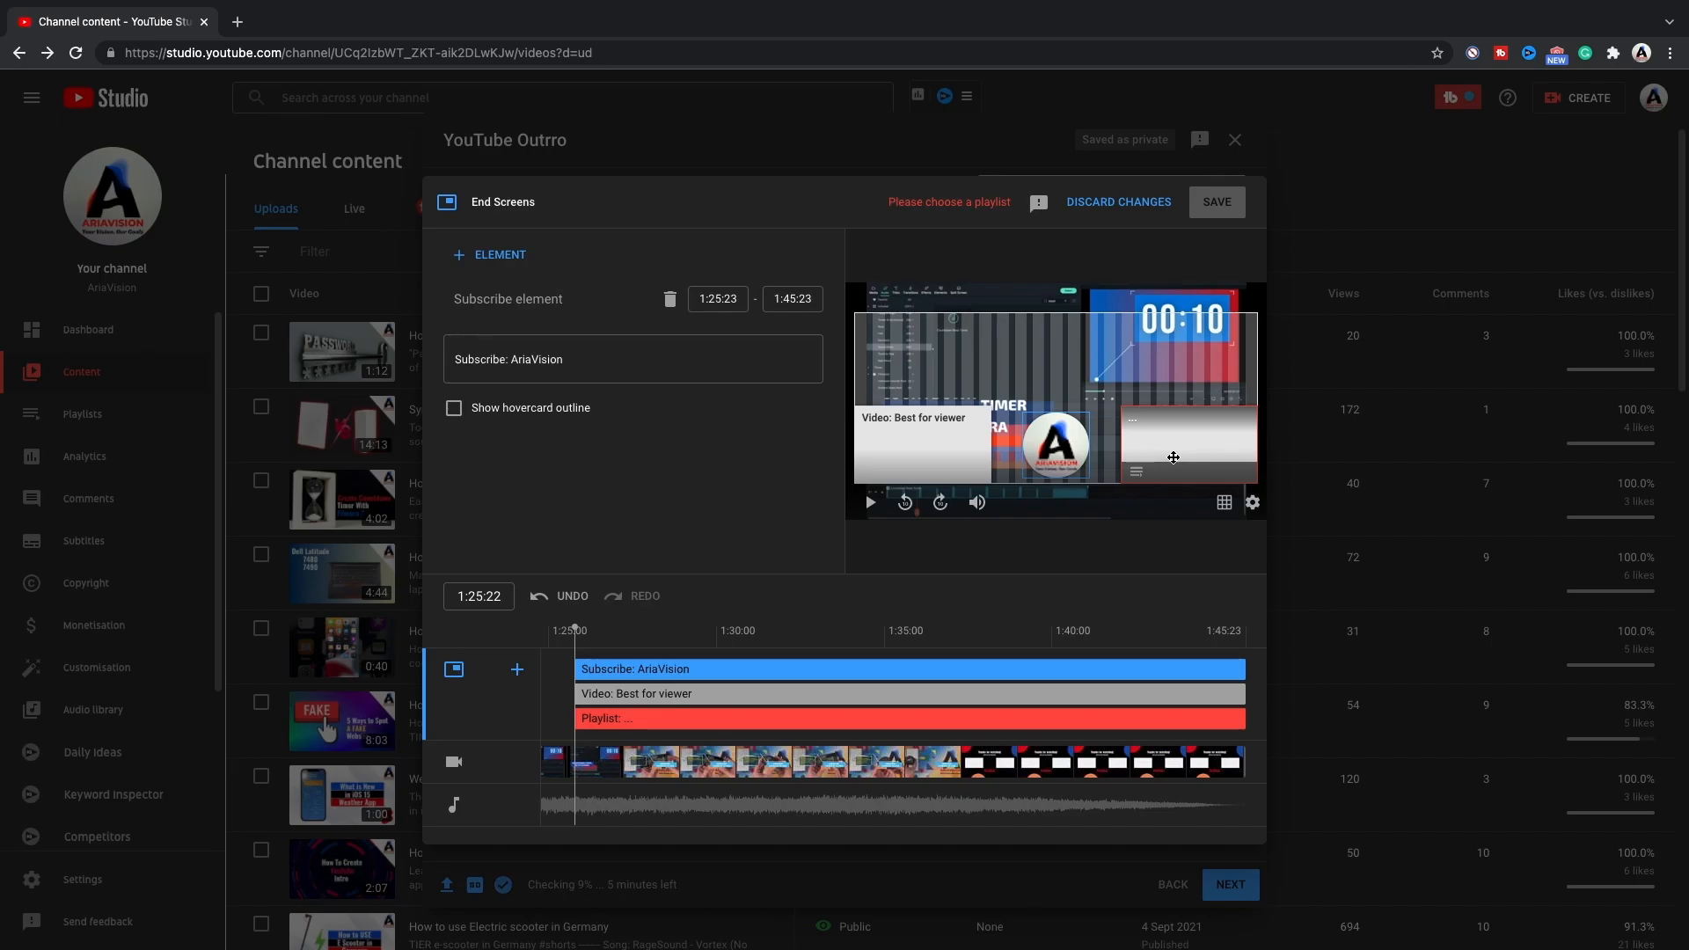
Replace the end screen's playlist element with a "Most recent upload" video element placed in the lower-right corner of the frame.
click(1174, 458)
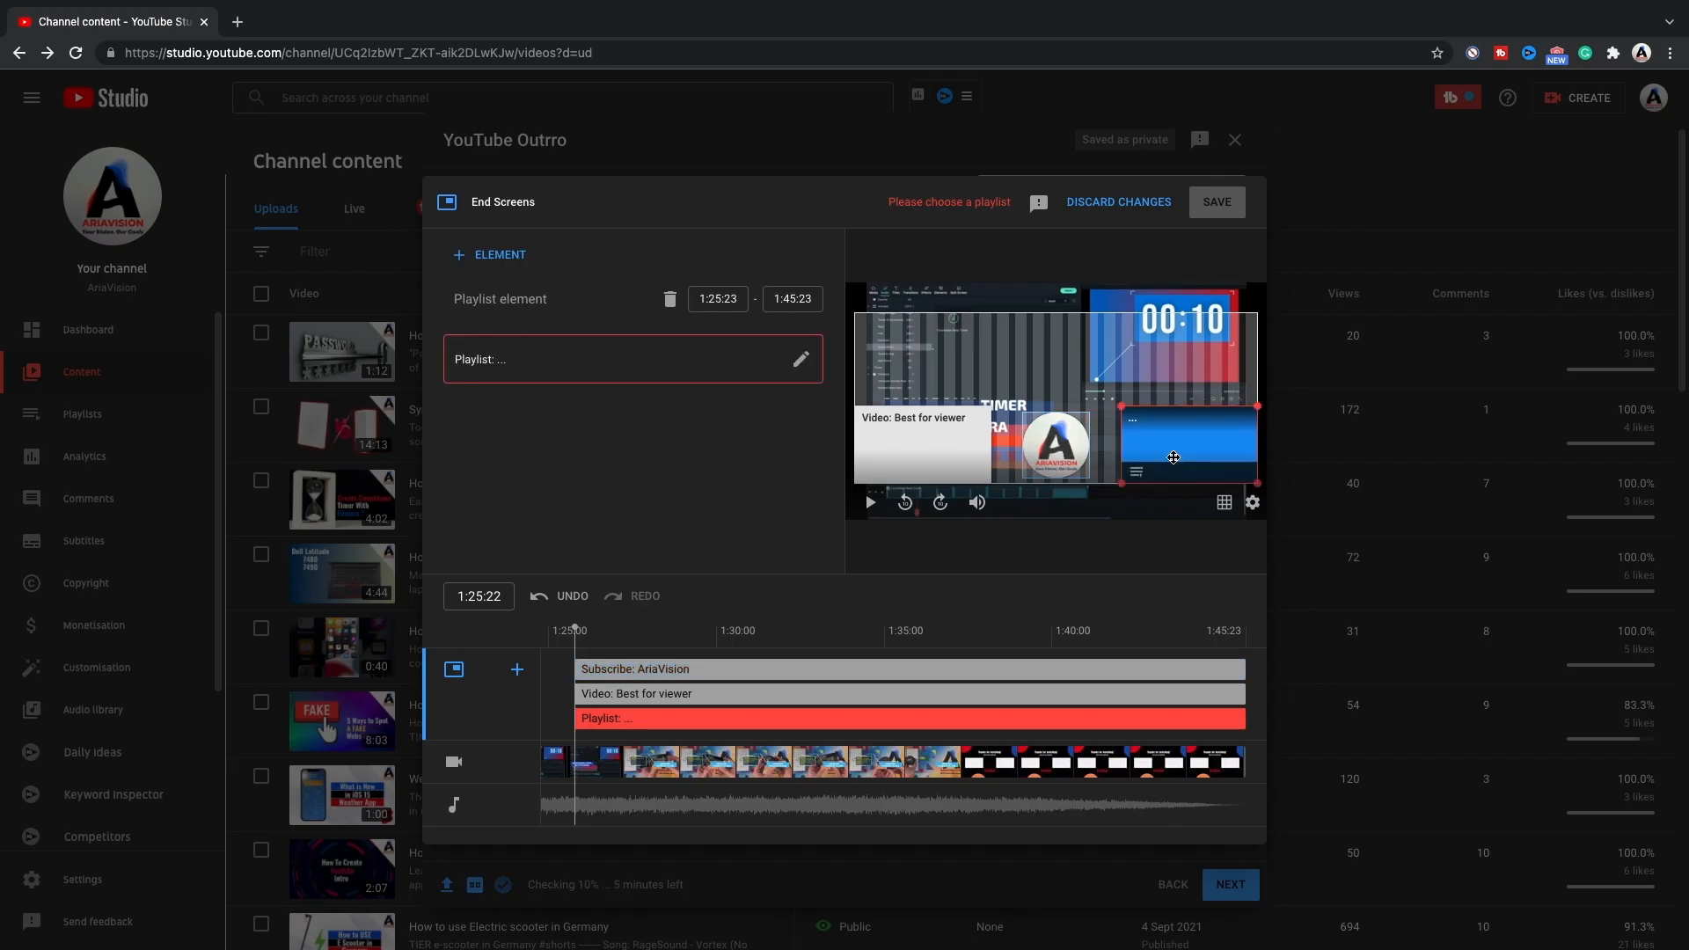
key(Delete)
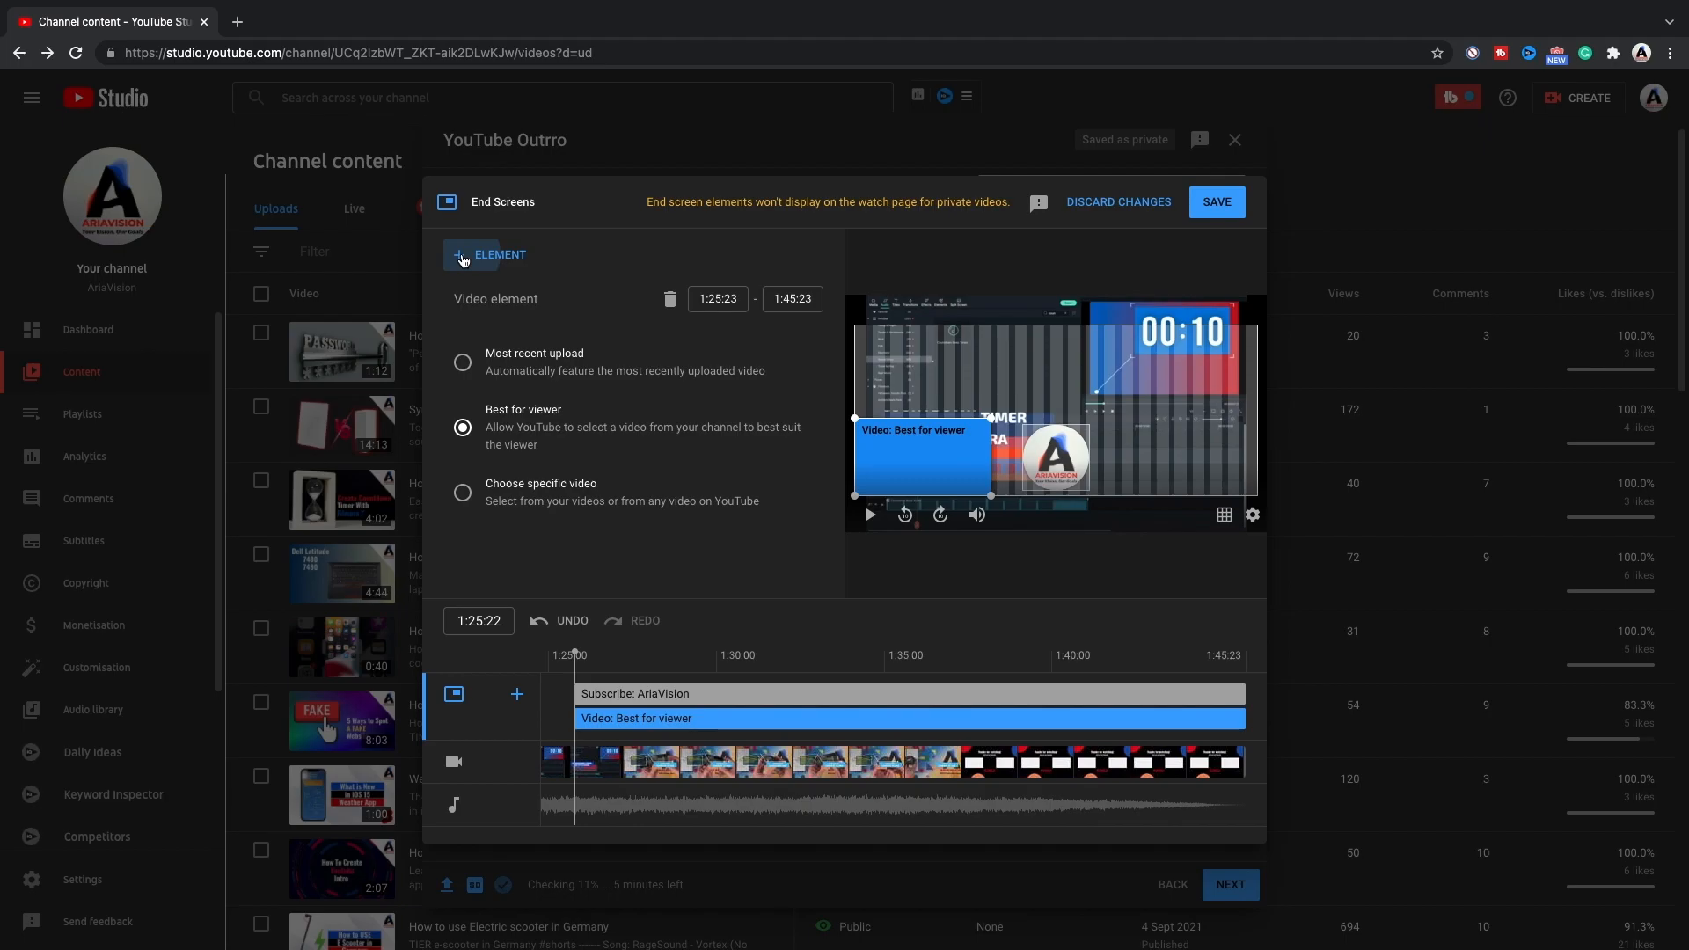
click(463, 258)
click(491, 255)
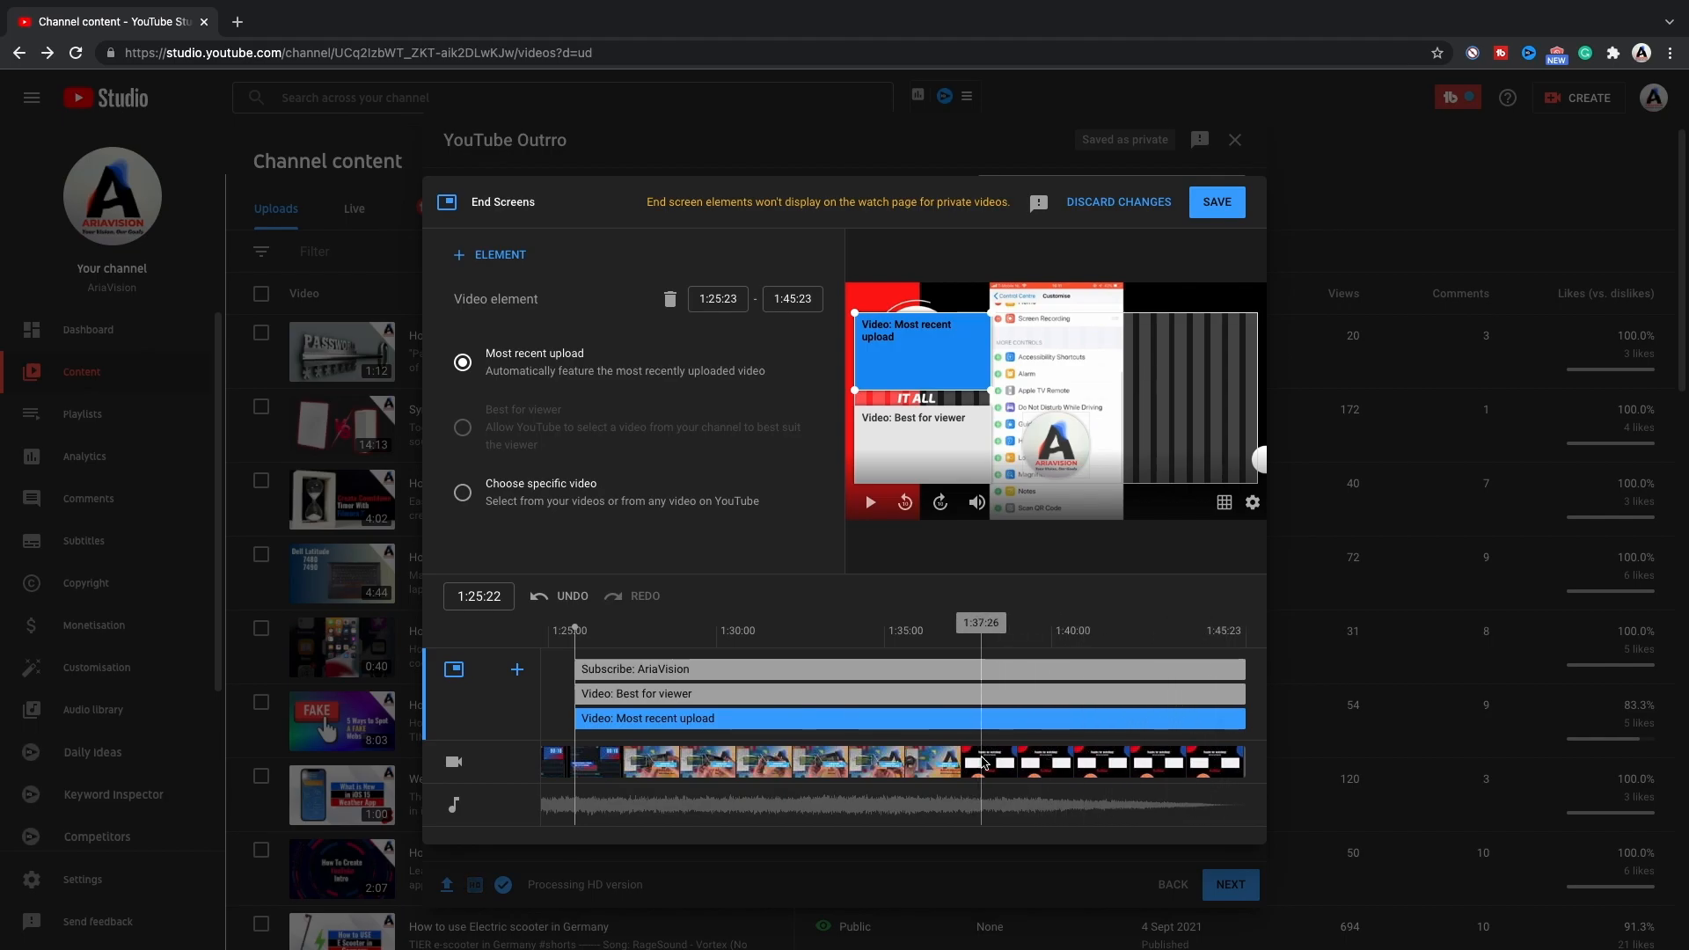
drag(971, 382, 1233, 478)
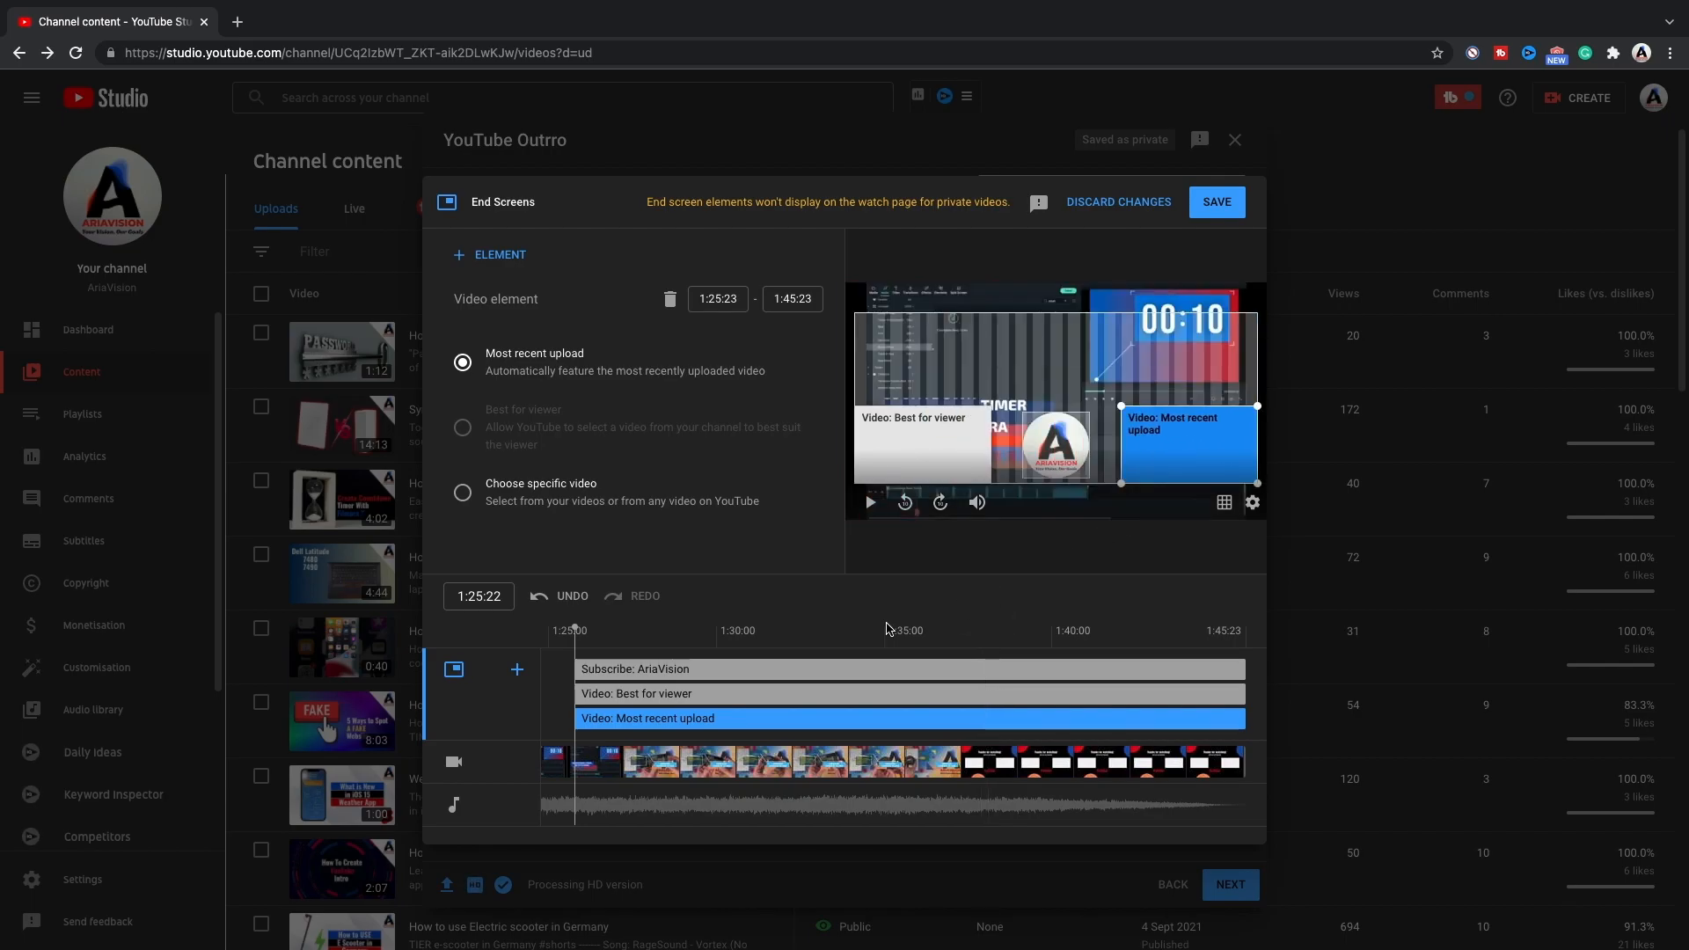
Set the Subscribe and "Best for viewer" video elements to start at 1:36:10, at the beginning of the outro.
drag(573, 627, 945, 660)
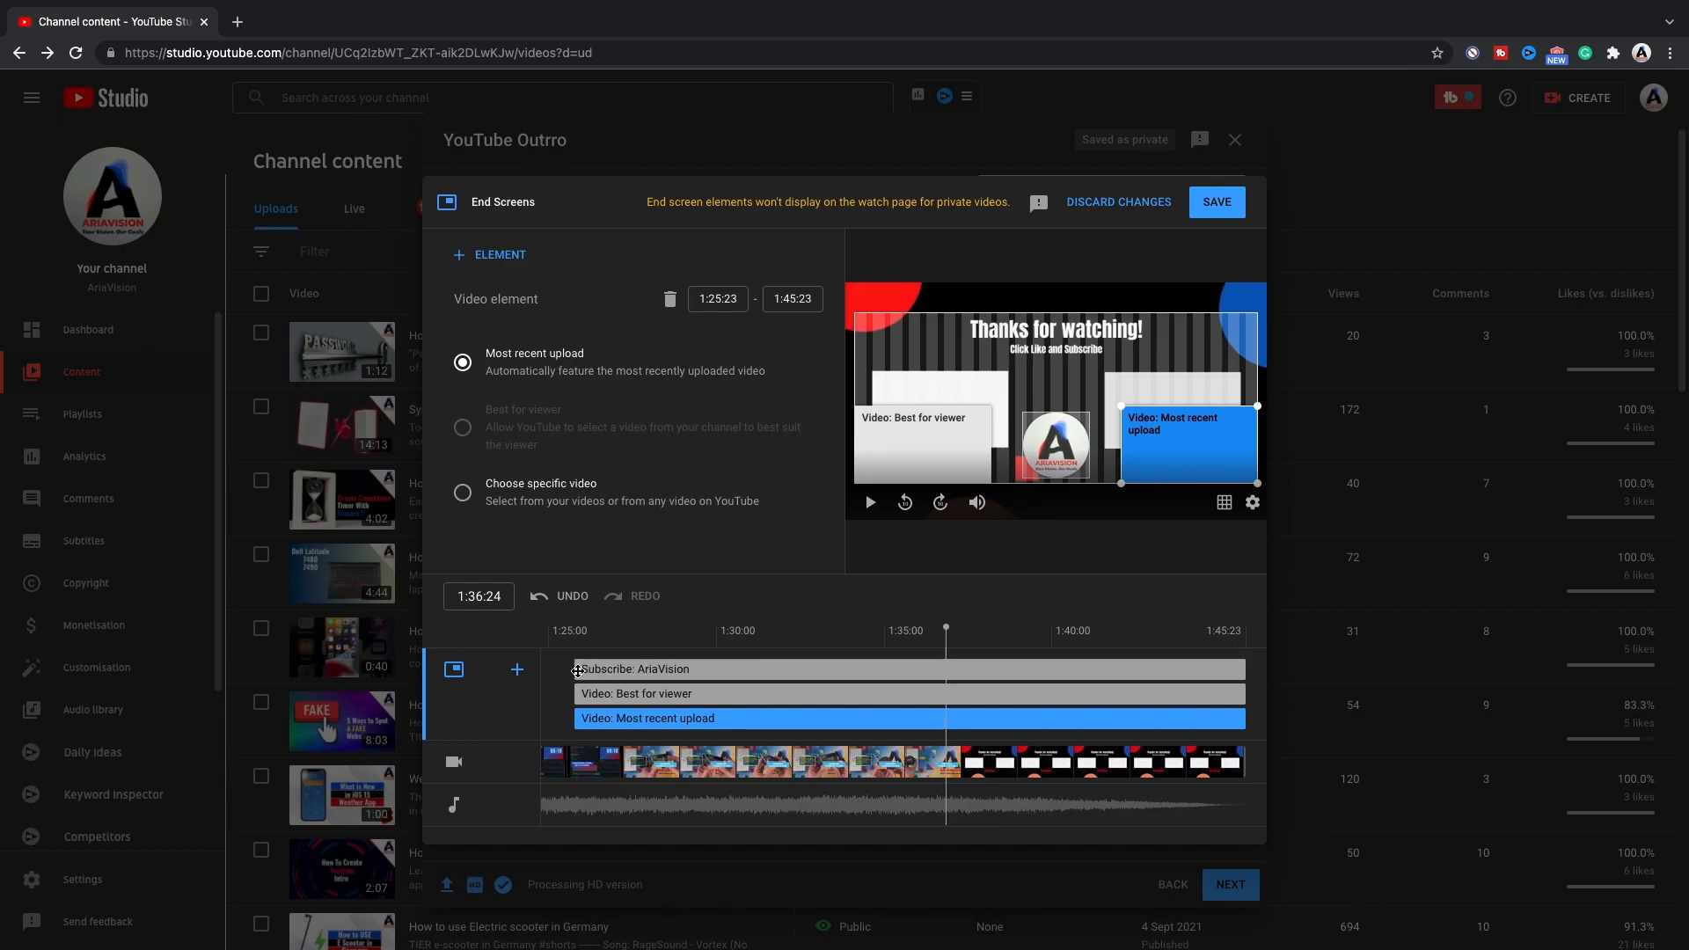
drag(579, 670, 916, 670)
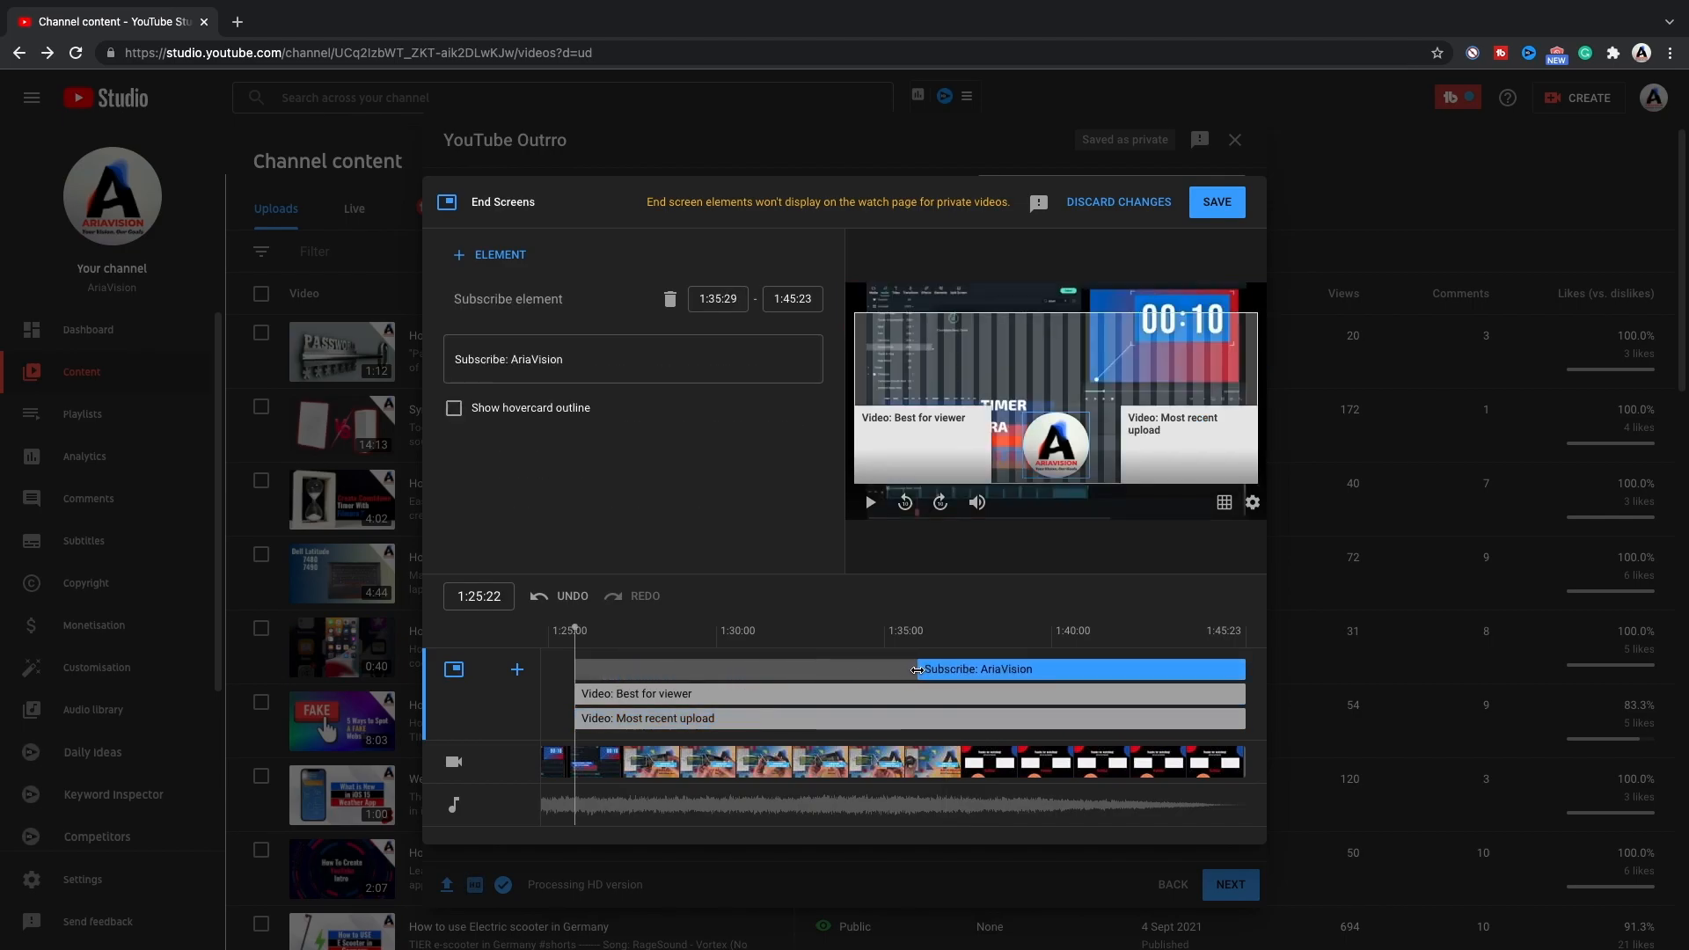
drag(574, 628, 938, 632)
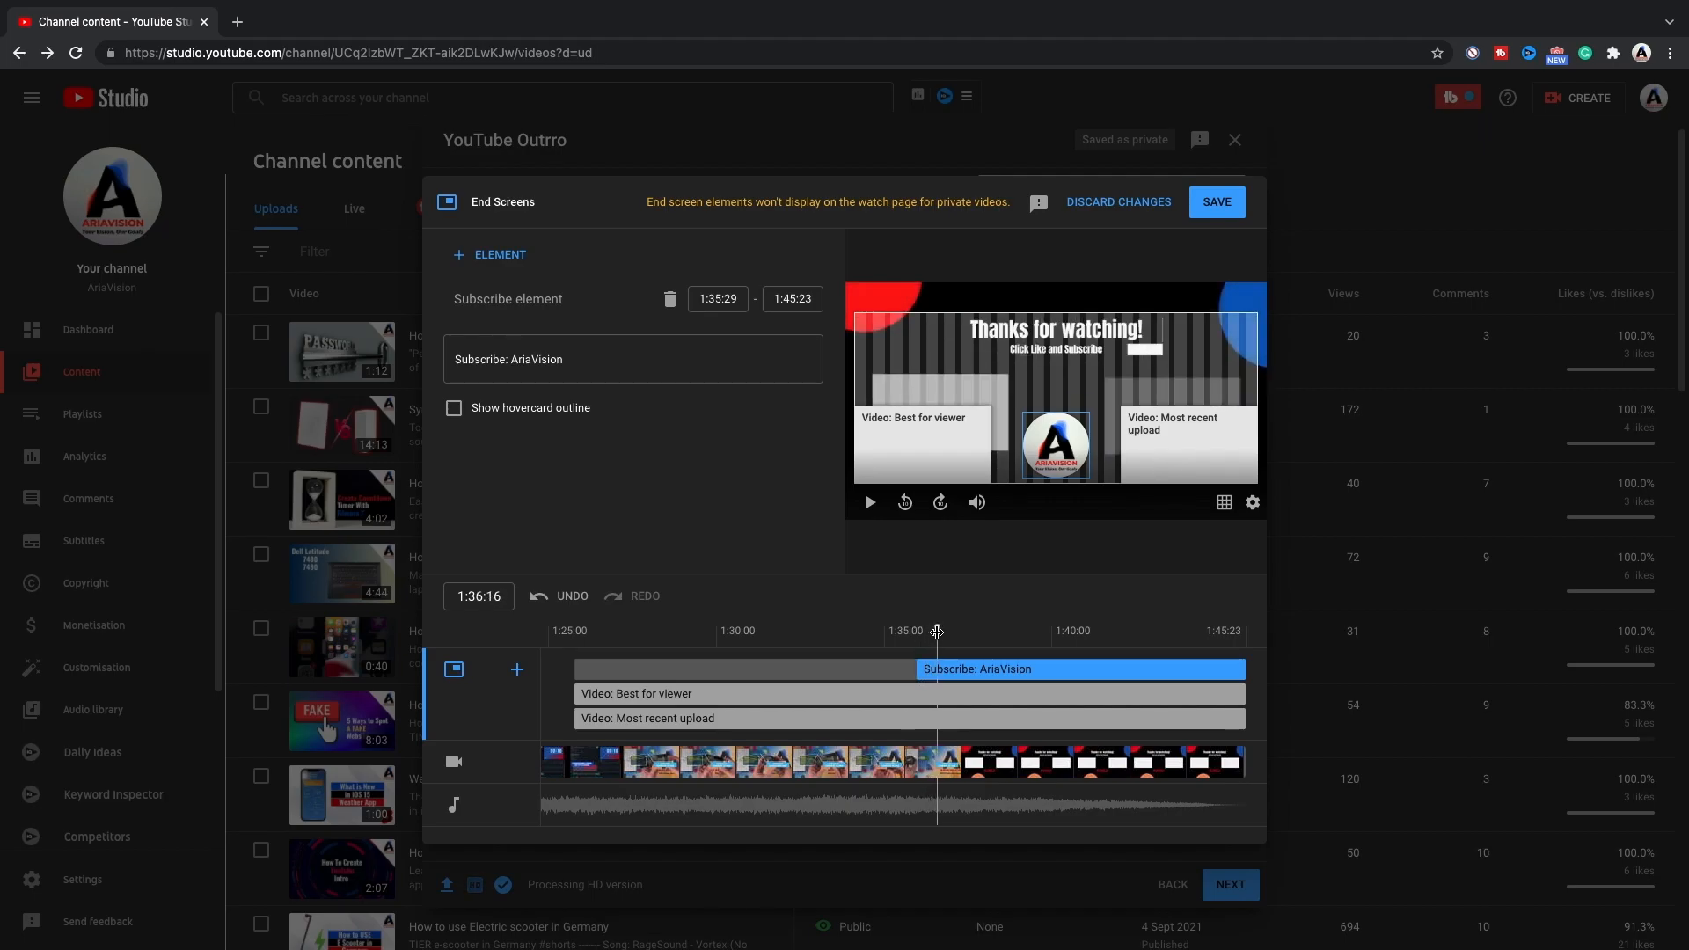
drag(938, 632, 932, 627)
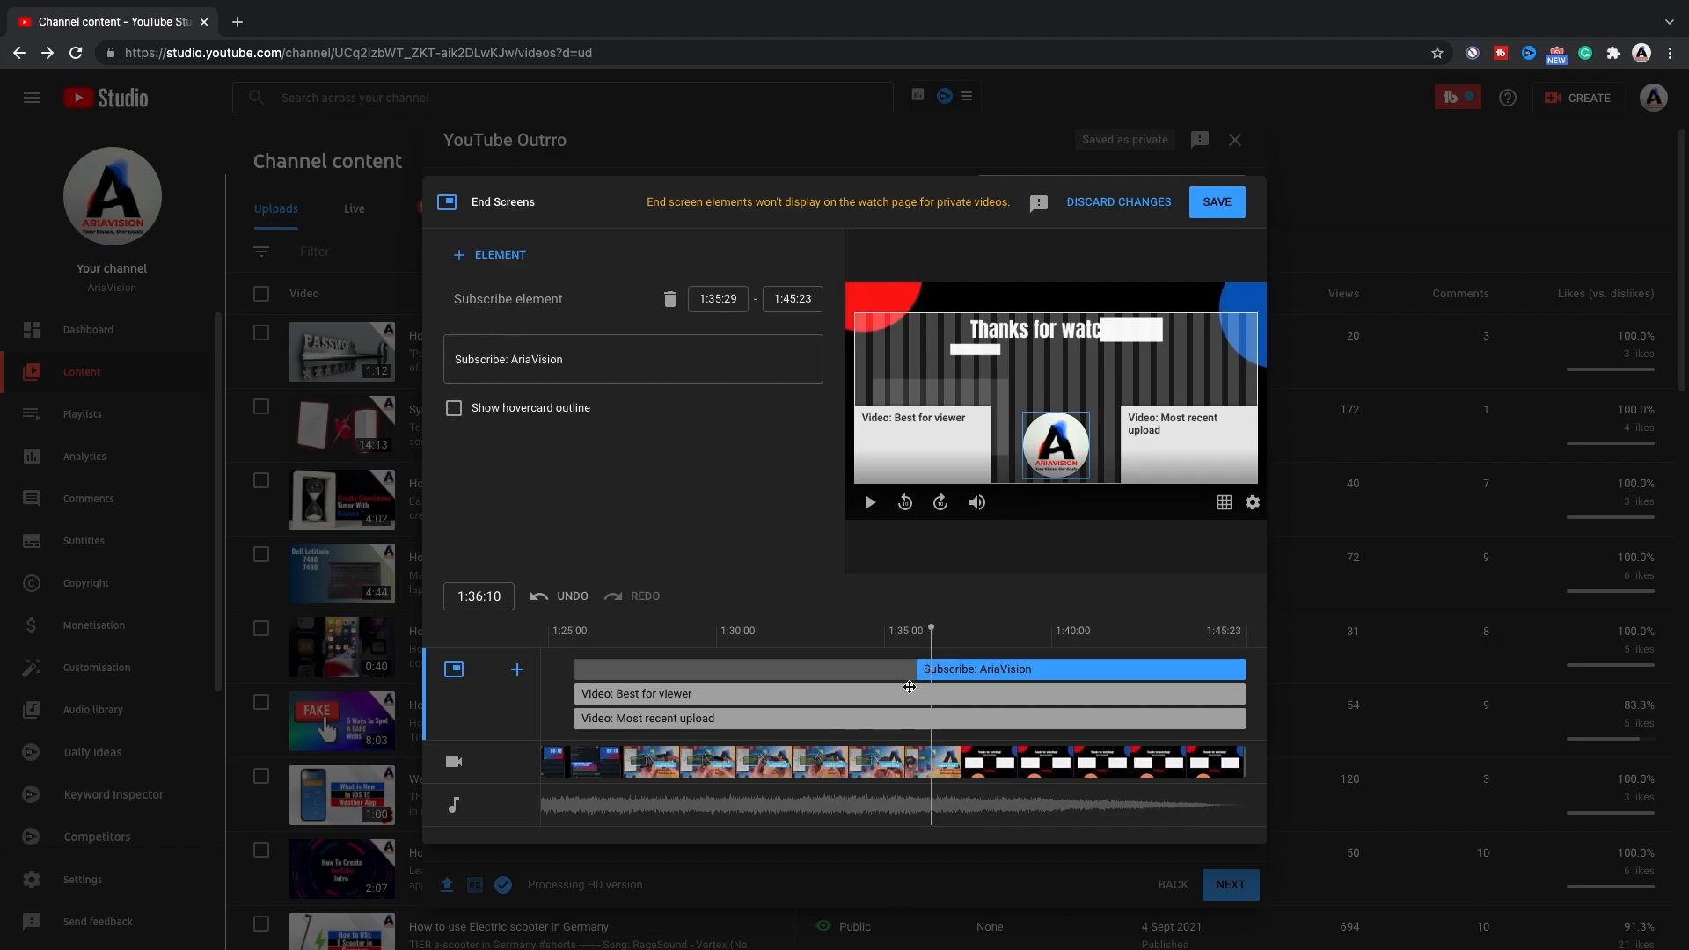
drag(917, 672, 929, 673)
drag(575, 695, 924, 699)
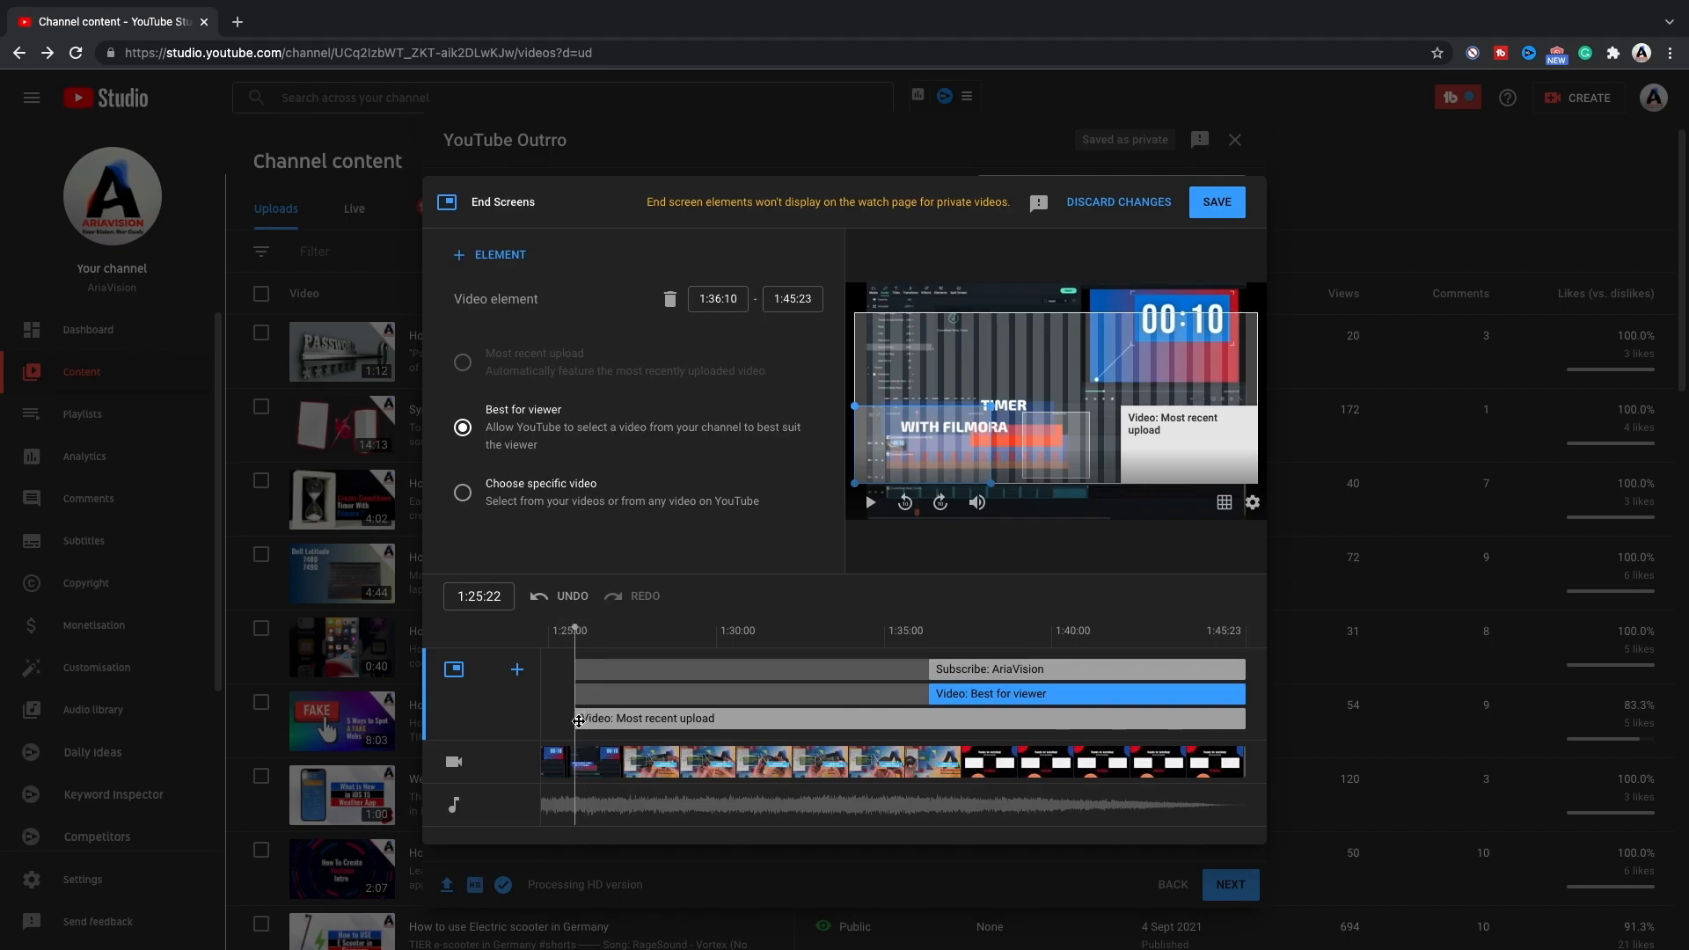
Set the "Most recent upload" video element to start at 1:36:10 and move the playhead to the beginning of the outro.
drag(575, 719, 928, 722)
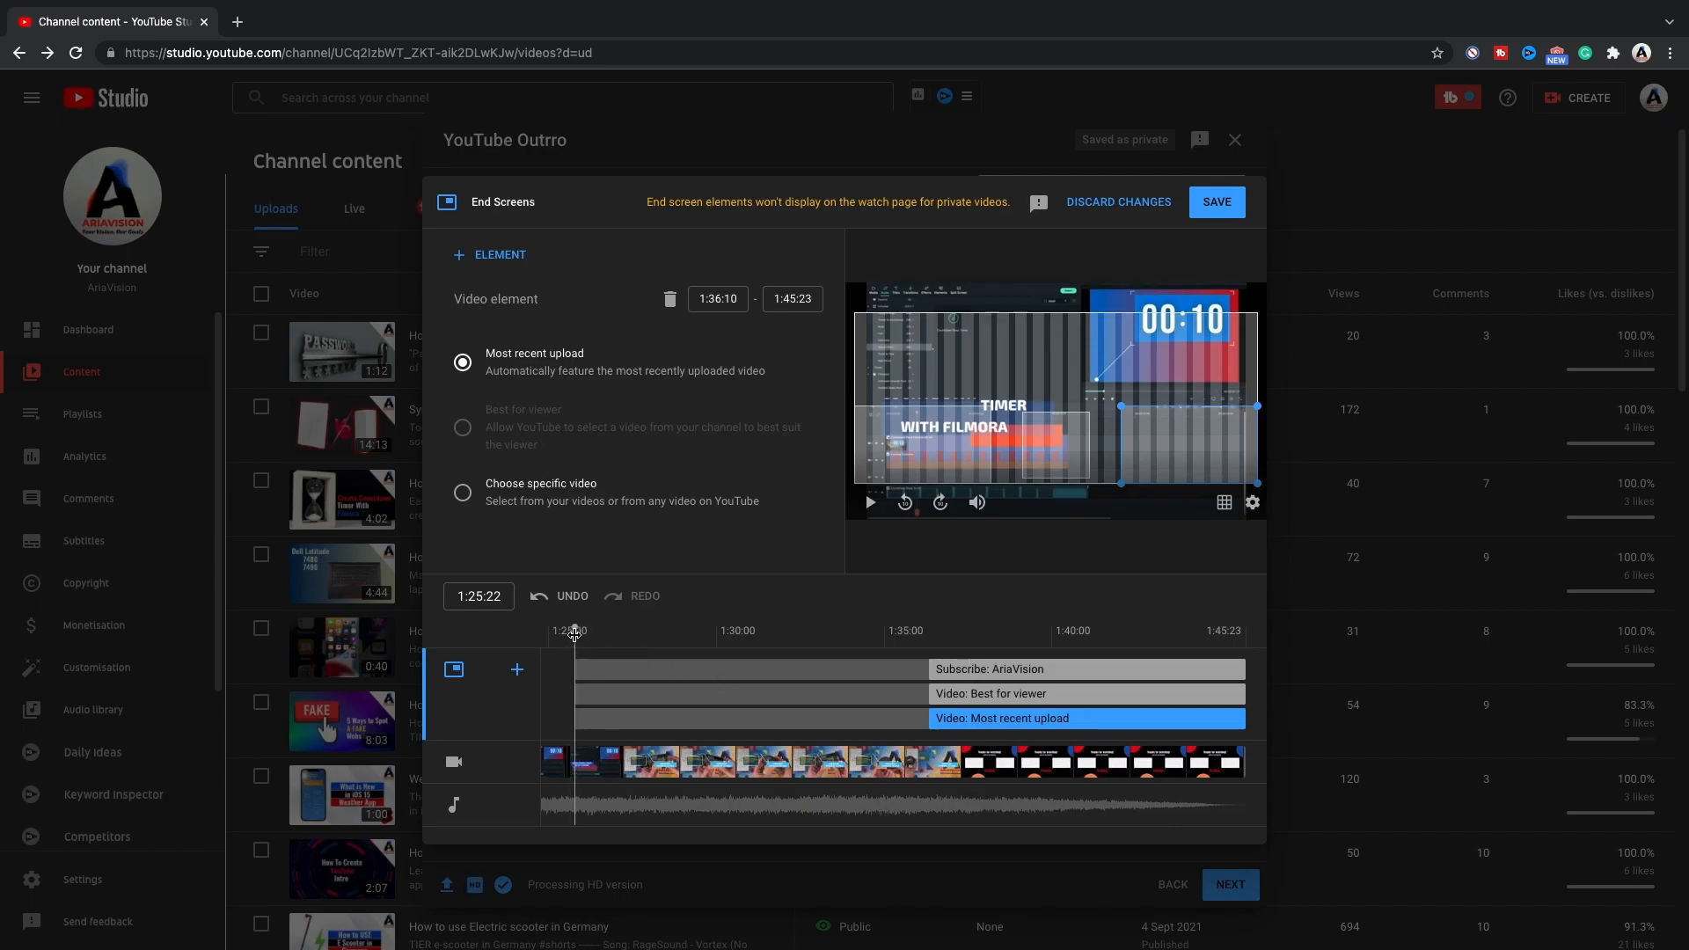
click(790, 632)
drag(806, 637, 892, 631)
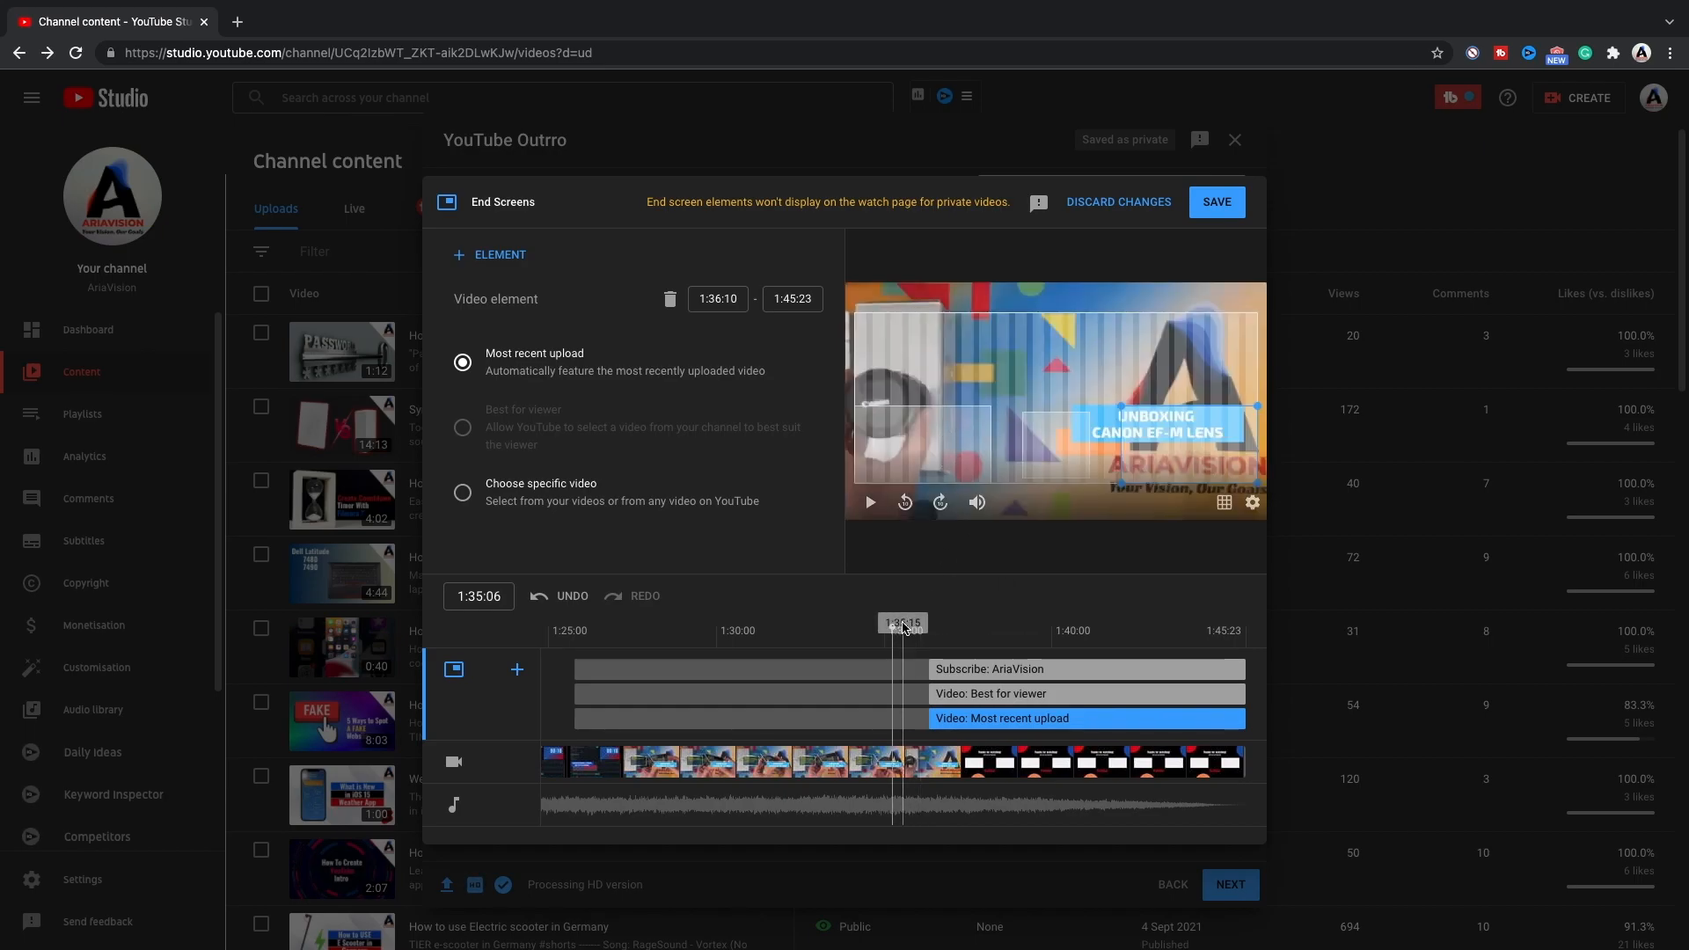
drag(894, 627, 937, 629)
Place the "Best for viewer" video element over the outro's left video placeholder, clear of the frame's lower edge.
drag(934, 447, 953, 418)
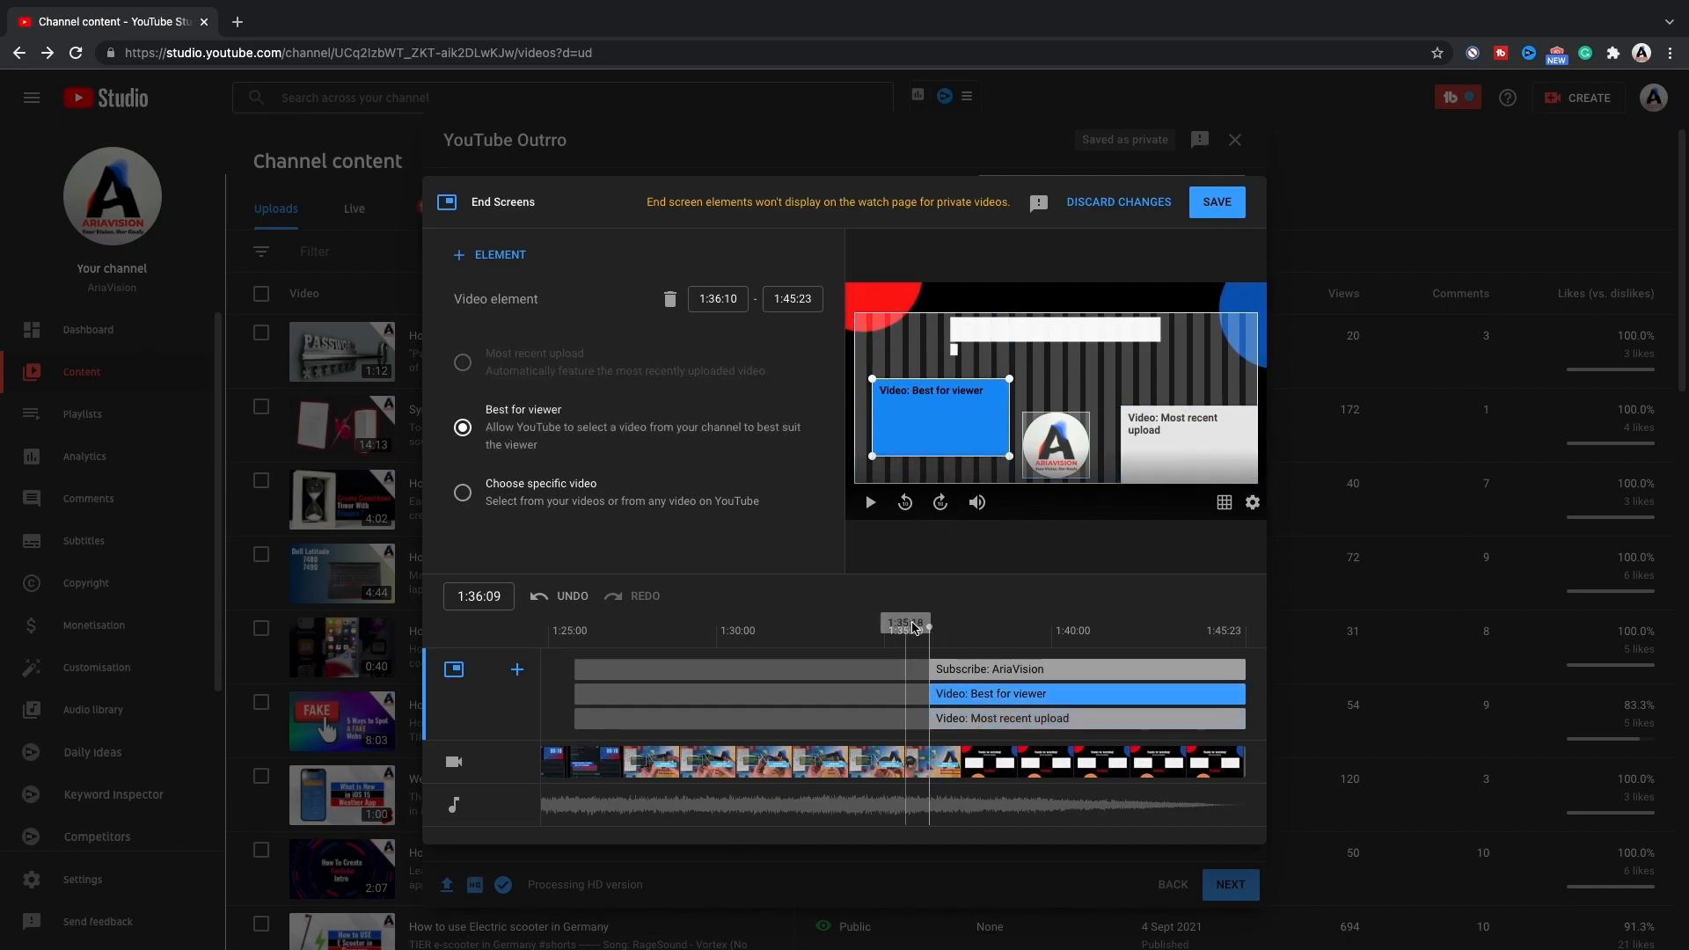
drag(928, 627, 945, 626)
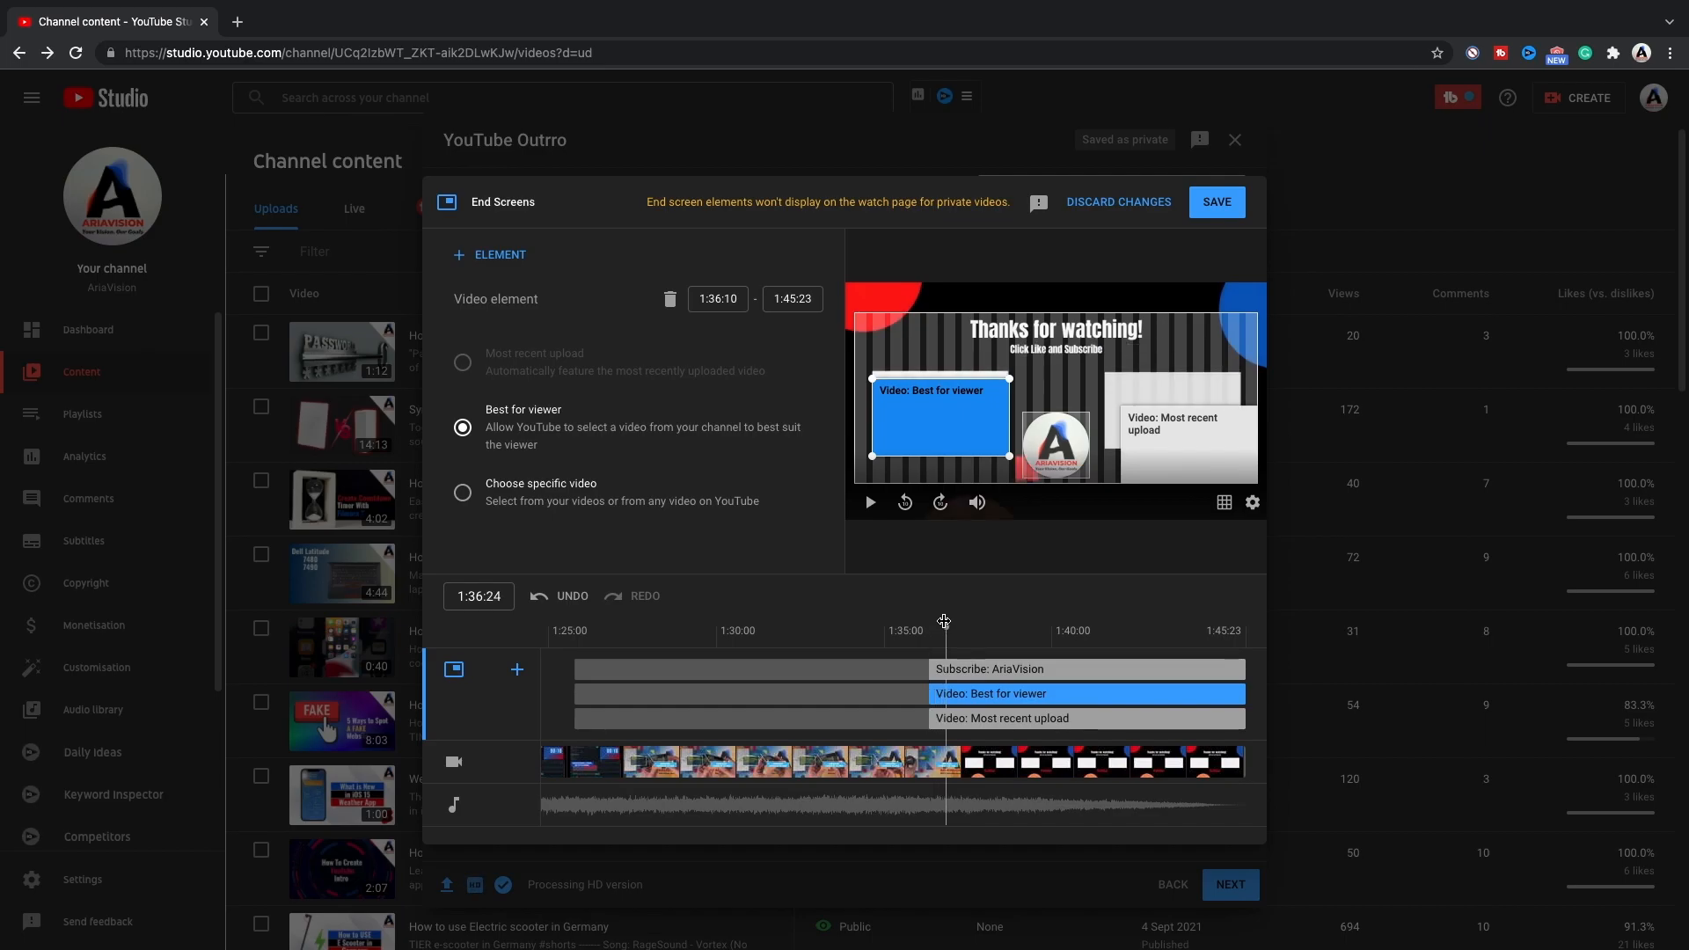
drag(957, 410, 956, 402)
Move the "Most recent upload" element level with the left video element and centre the Subscribe element between the two.
drag(1170, 442, 1158, 408)
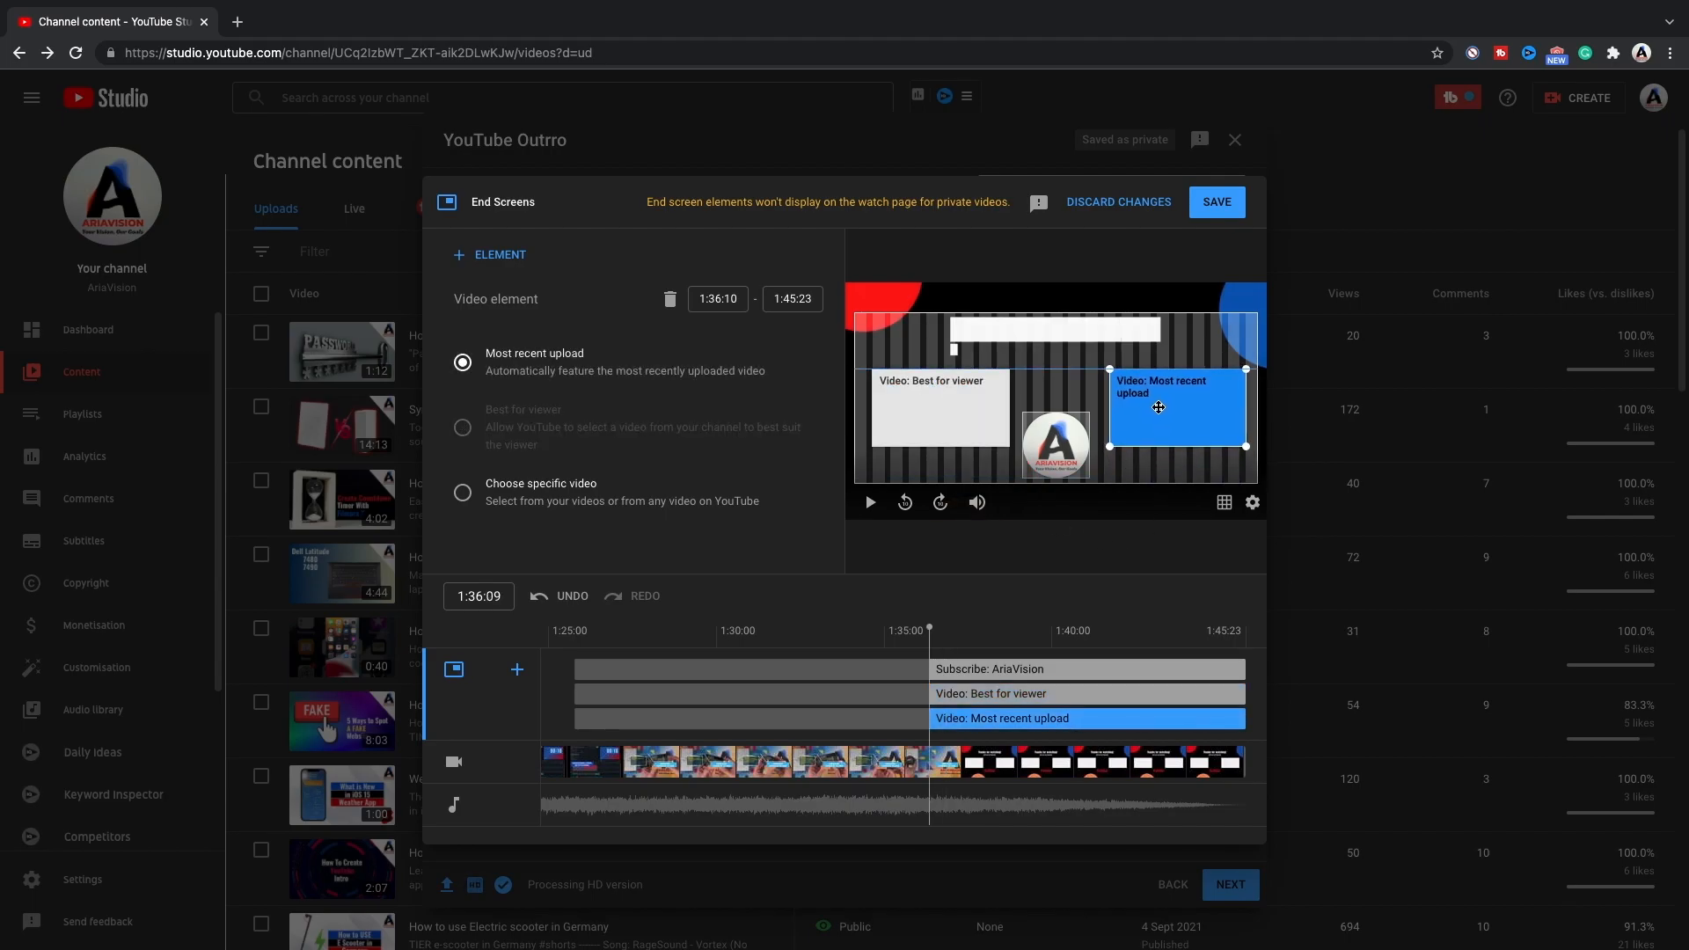
drag(1159, 408, 1158, 407)
drag(1060, 444, 1060, 411)
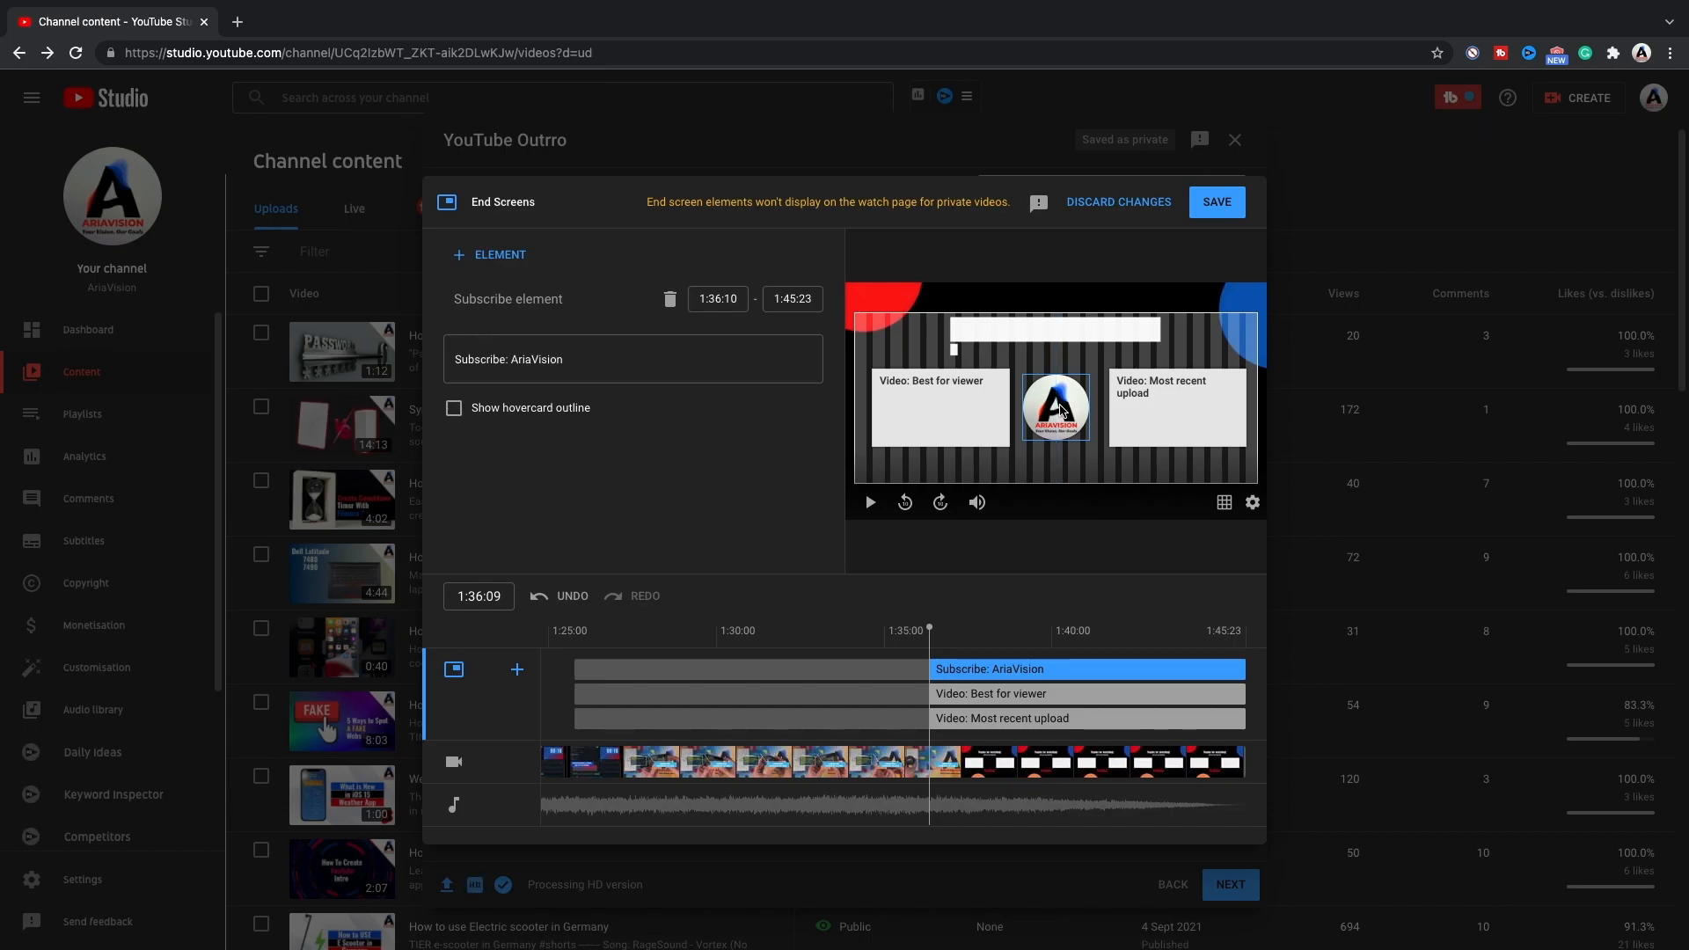
Fine-tune the "Most recent upload" element over the outro's right video placeholder, keeping it level with the left video element.
key(space)
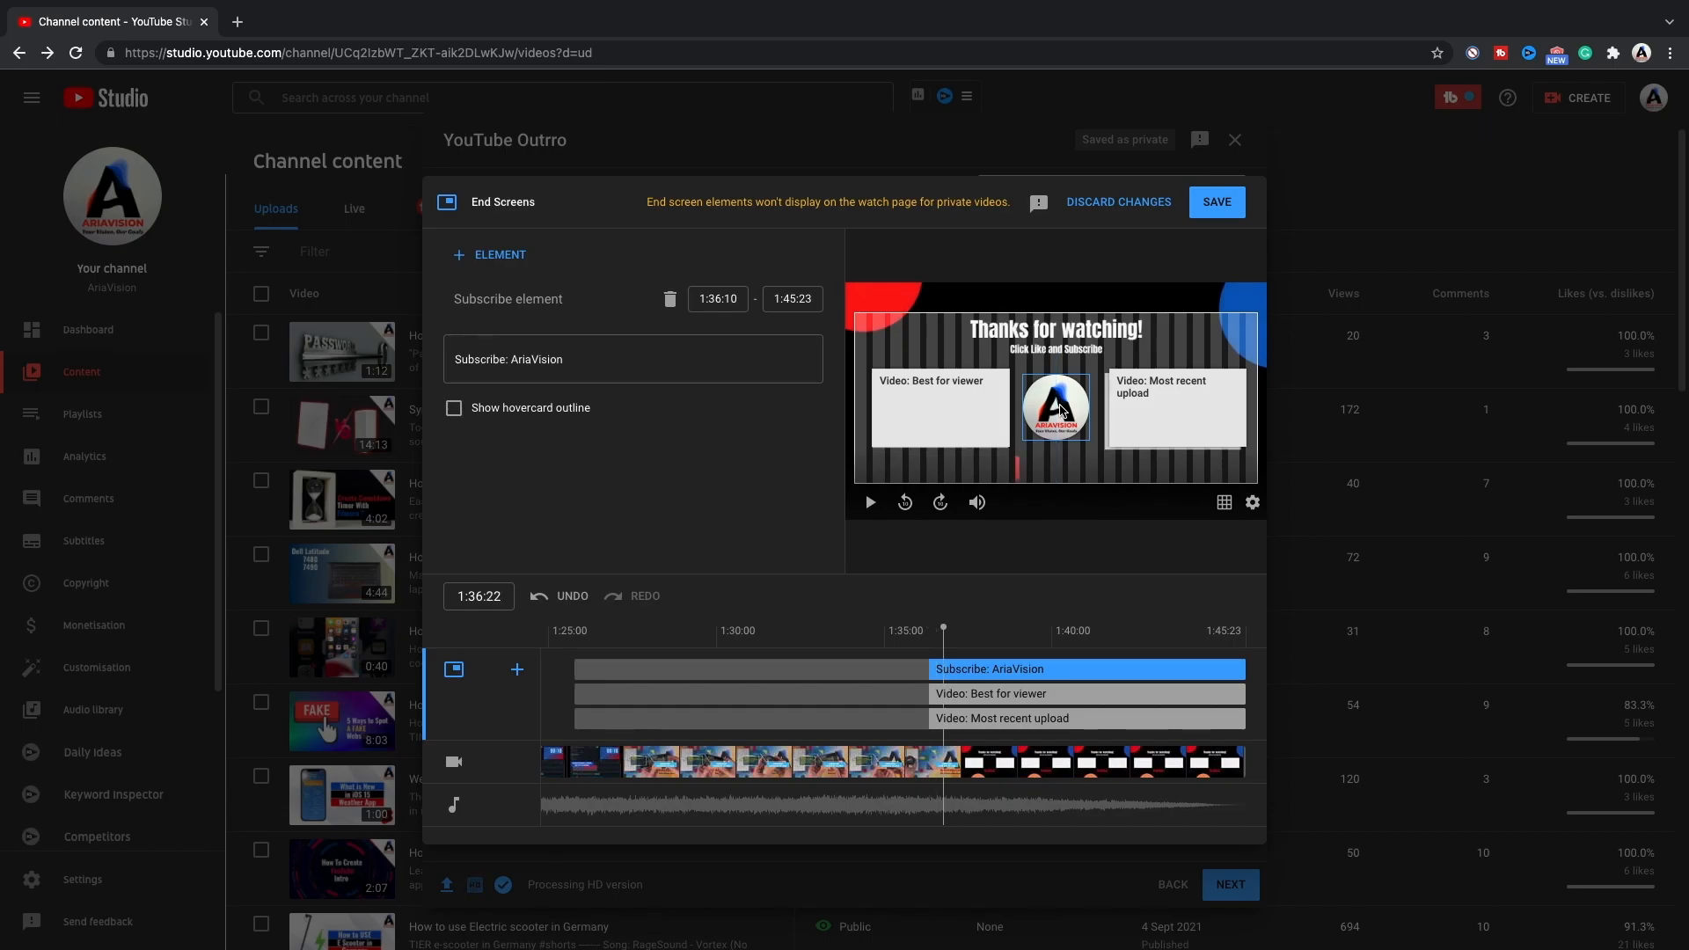
click(1151, 409)
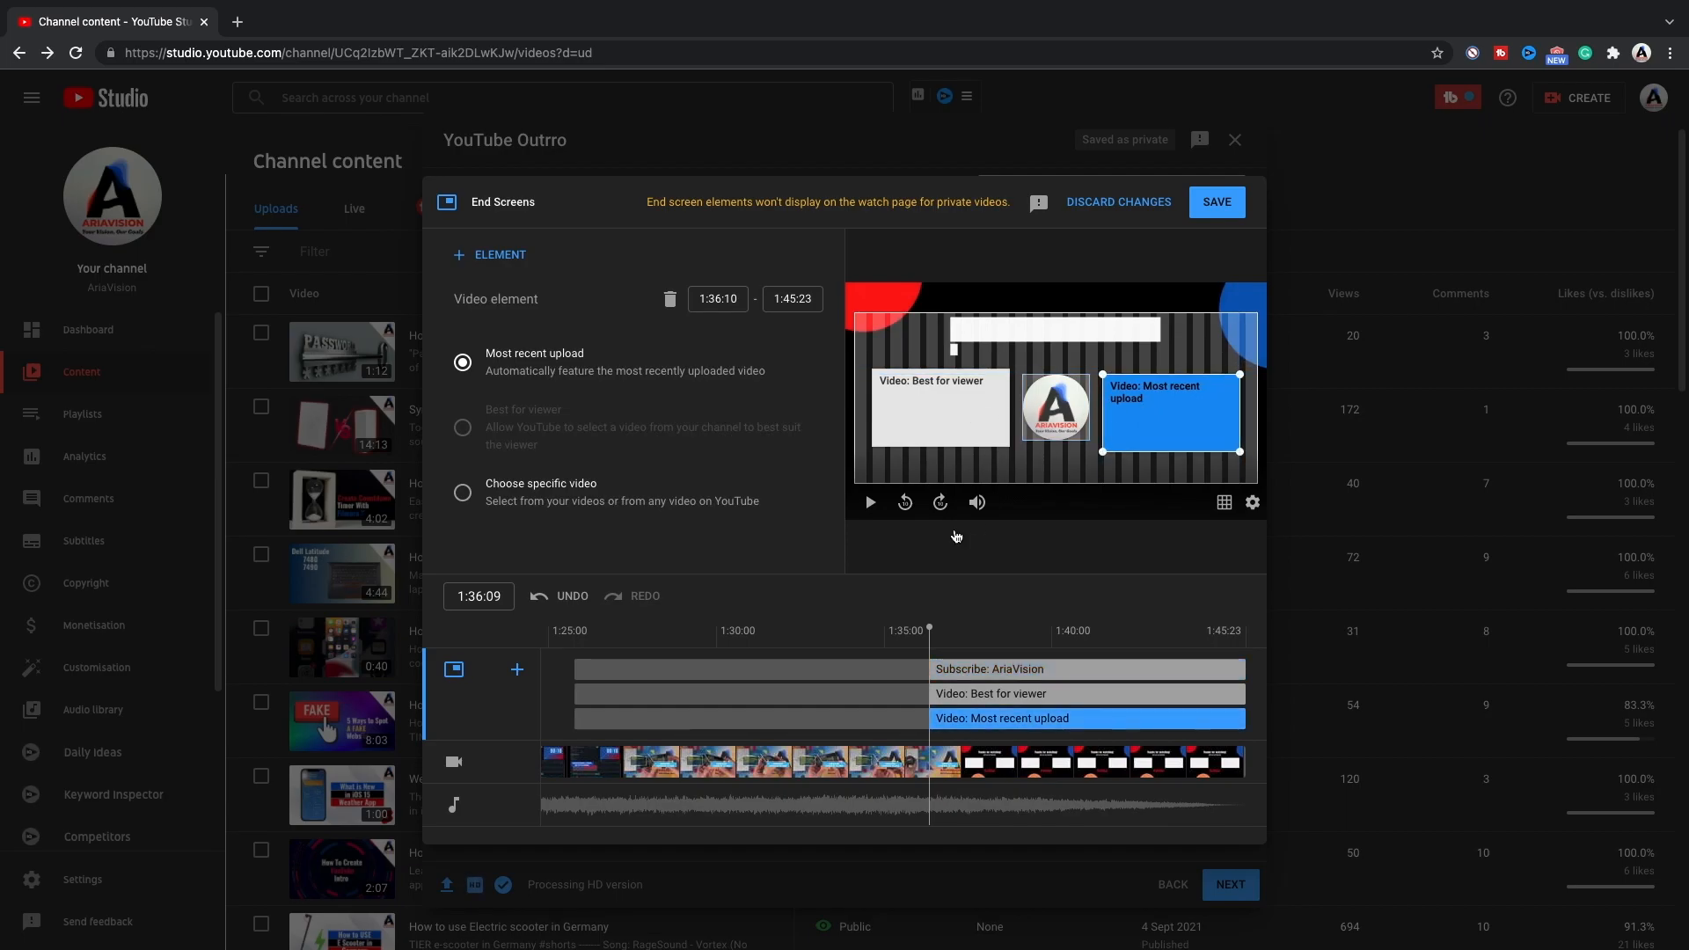
drag(929, 627, 946, 626)
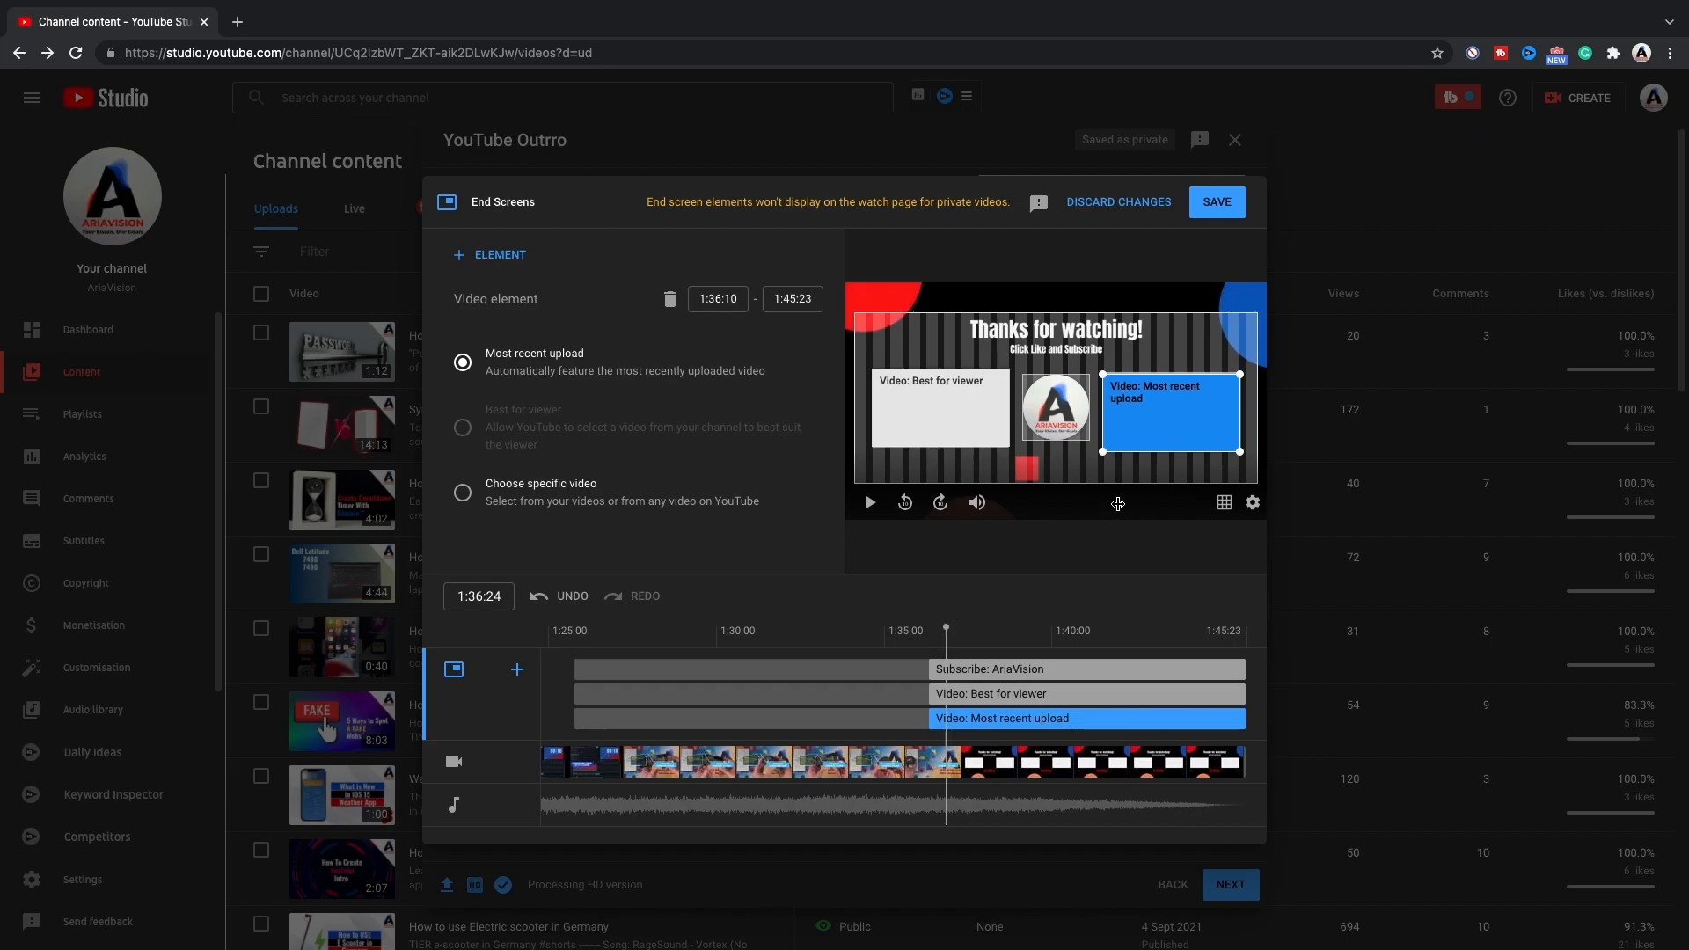
drag(1171, 416, 1171, 411)
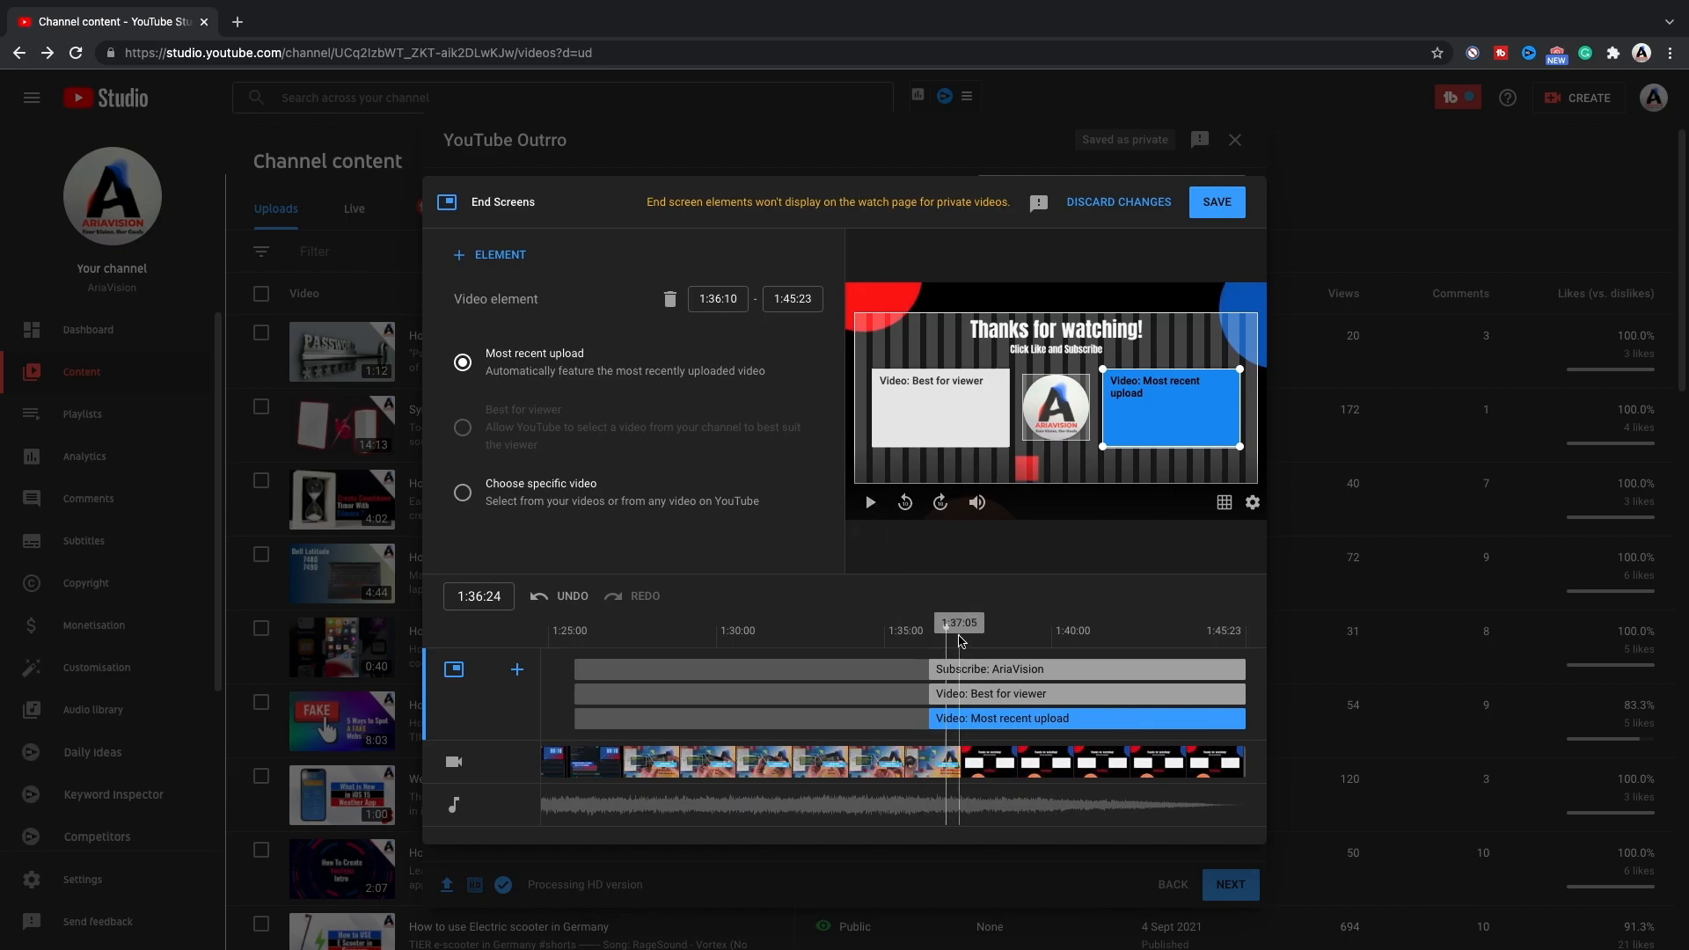
Play the video from just before the outro to check how the end screen elements fit the outro's placeholders.
click(889, 630)
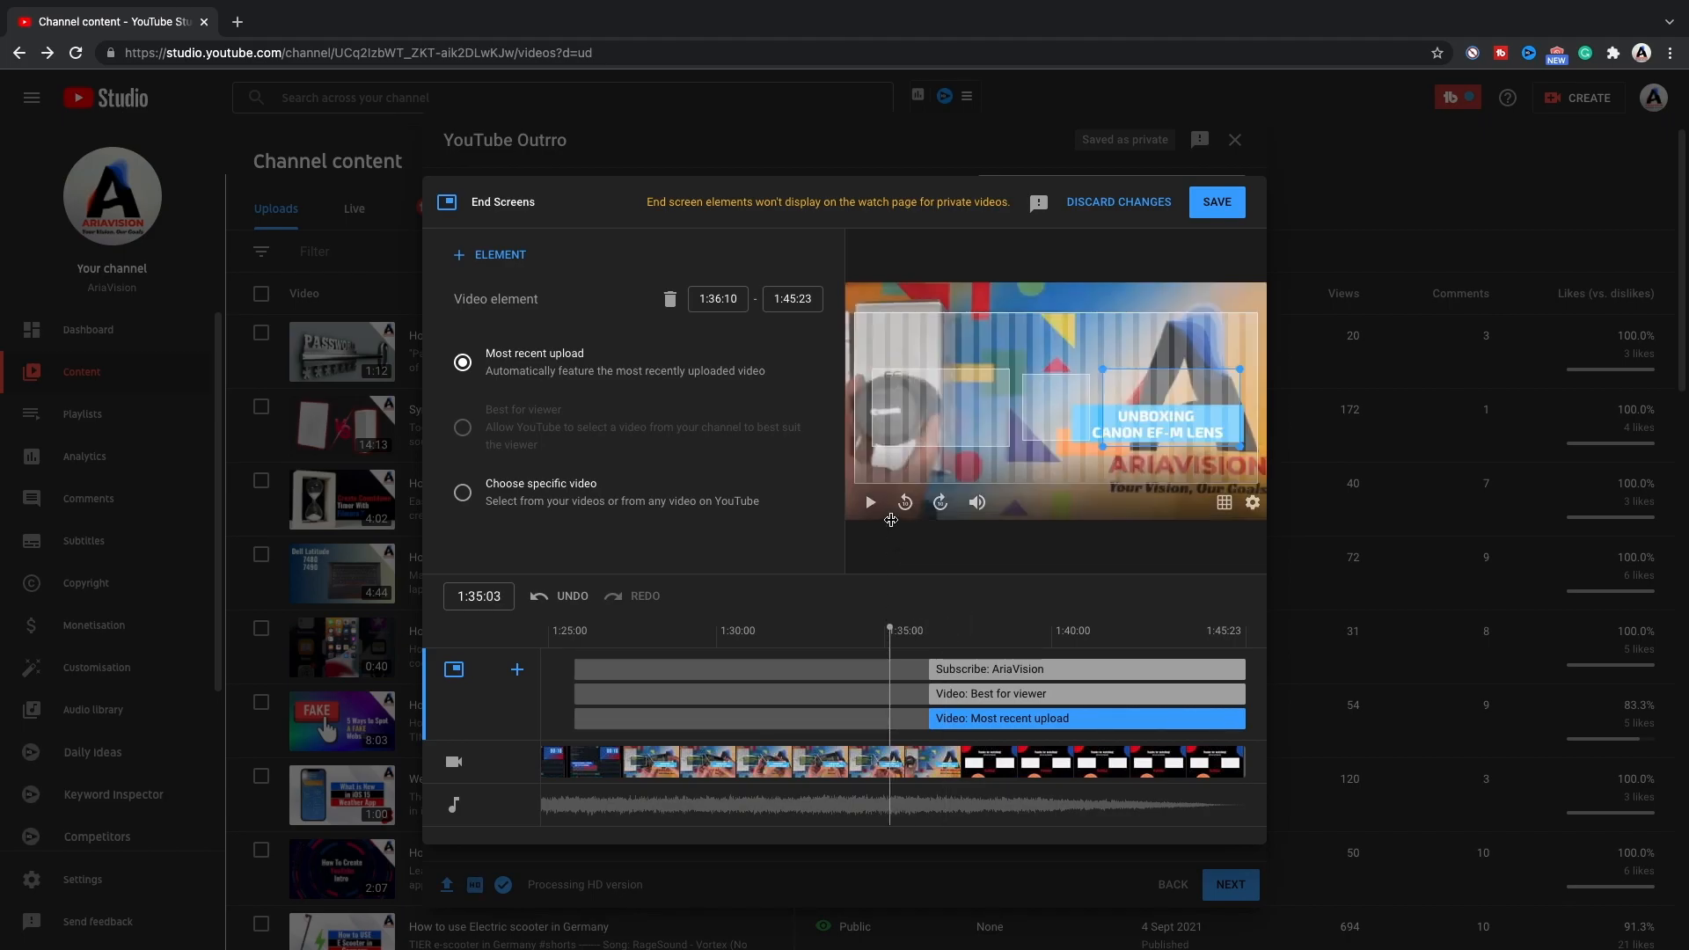
click(872, 503)
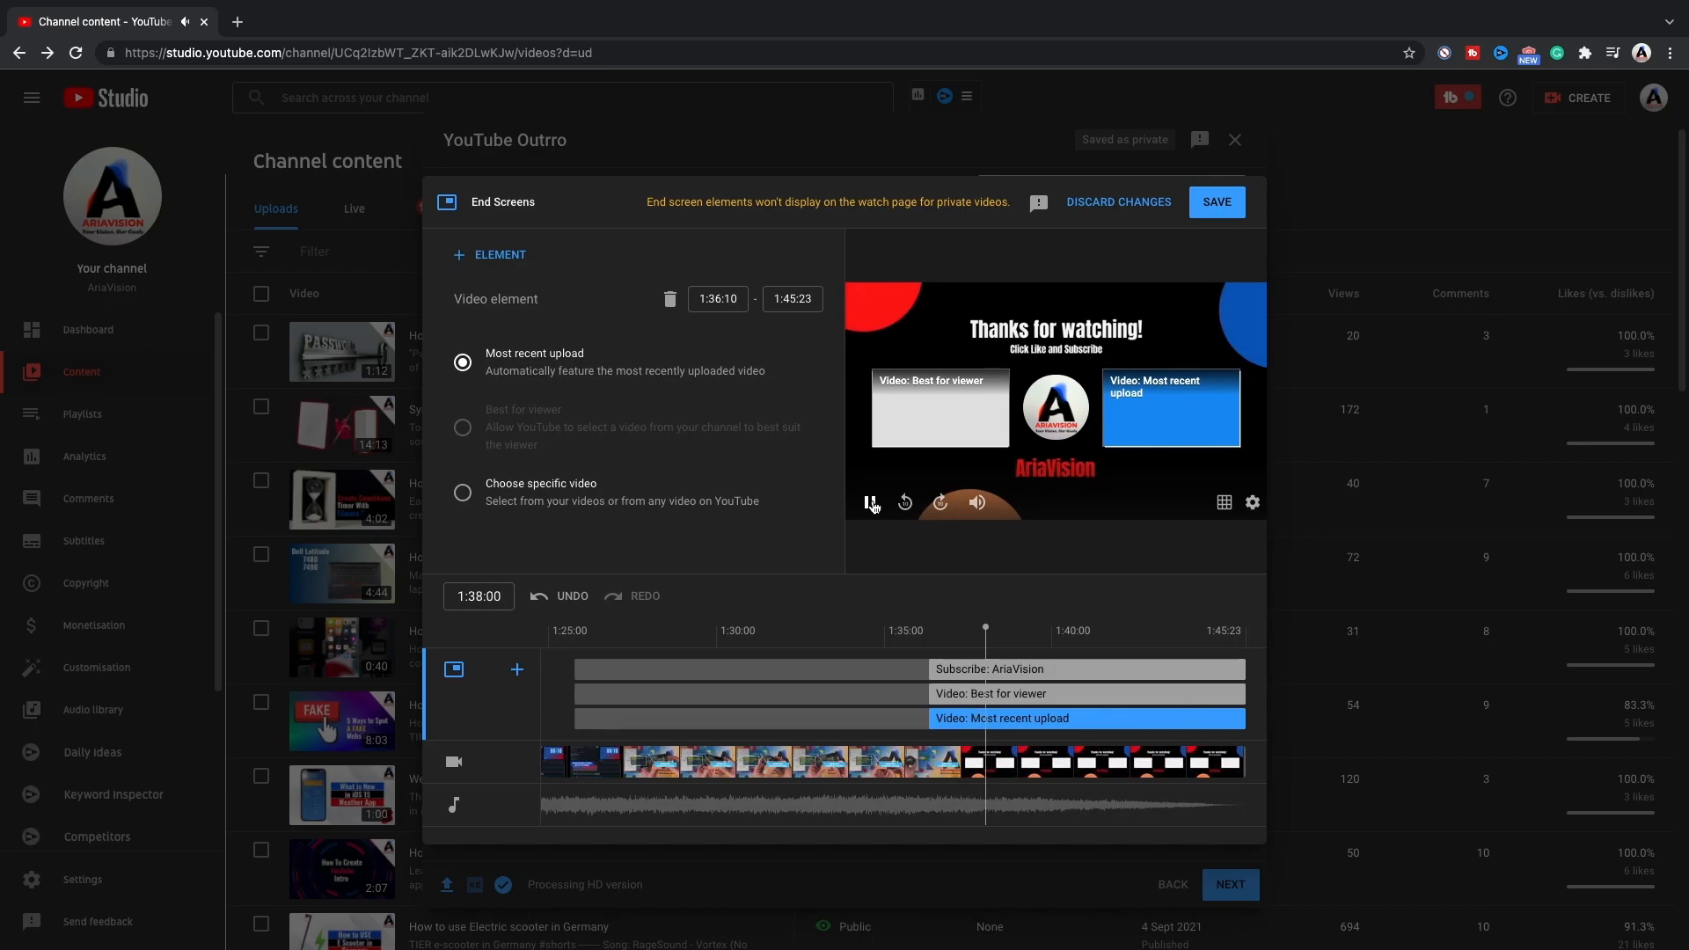
click(872, 503)
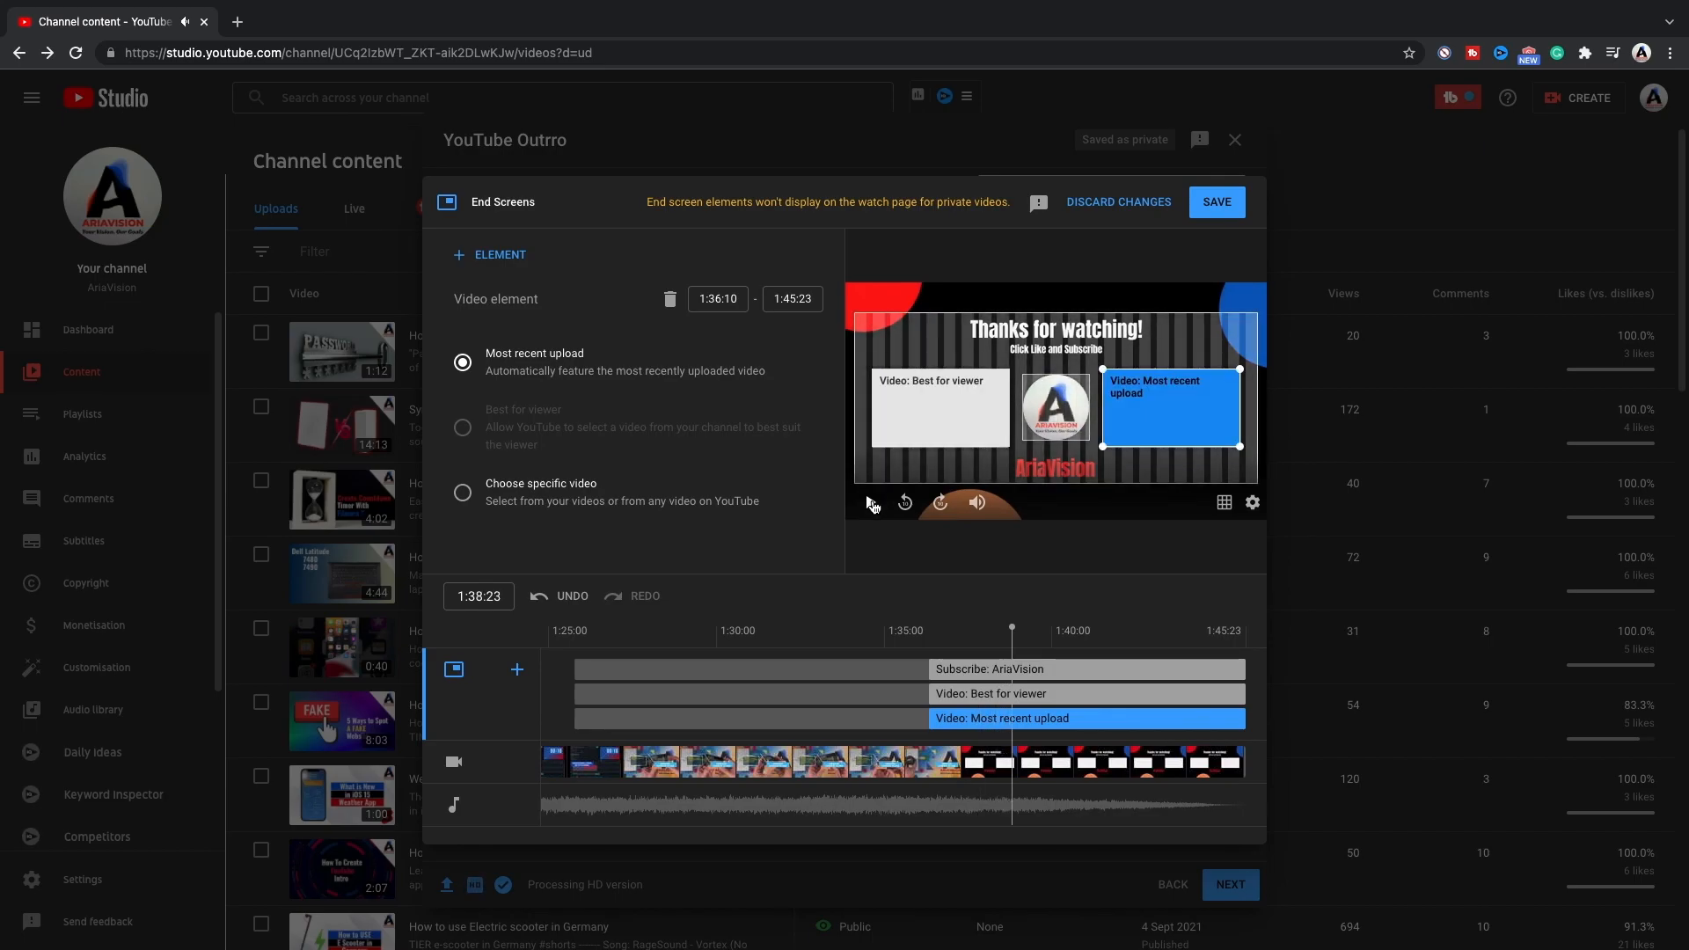
Set the left video element to feature the specific video "How to Create Strong Password".
click(937, 409)
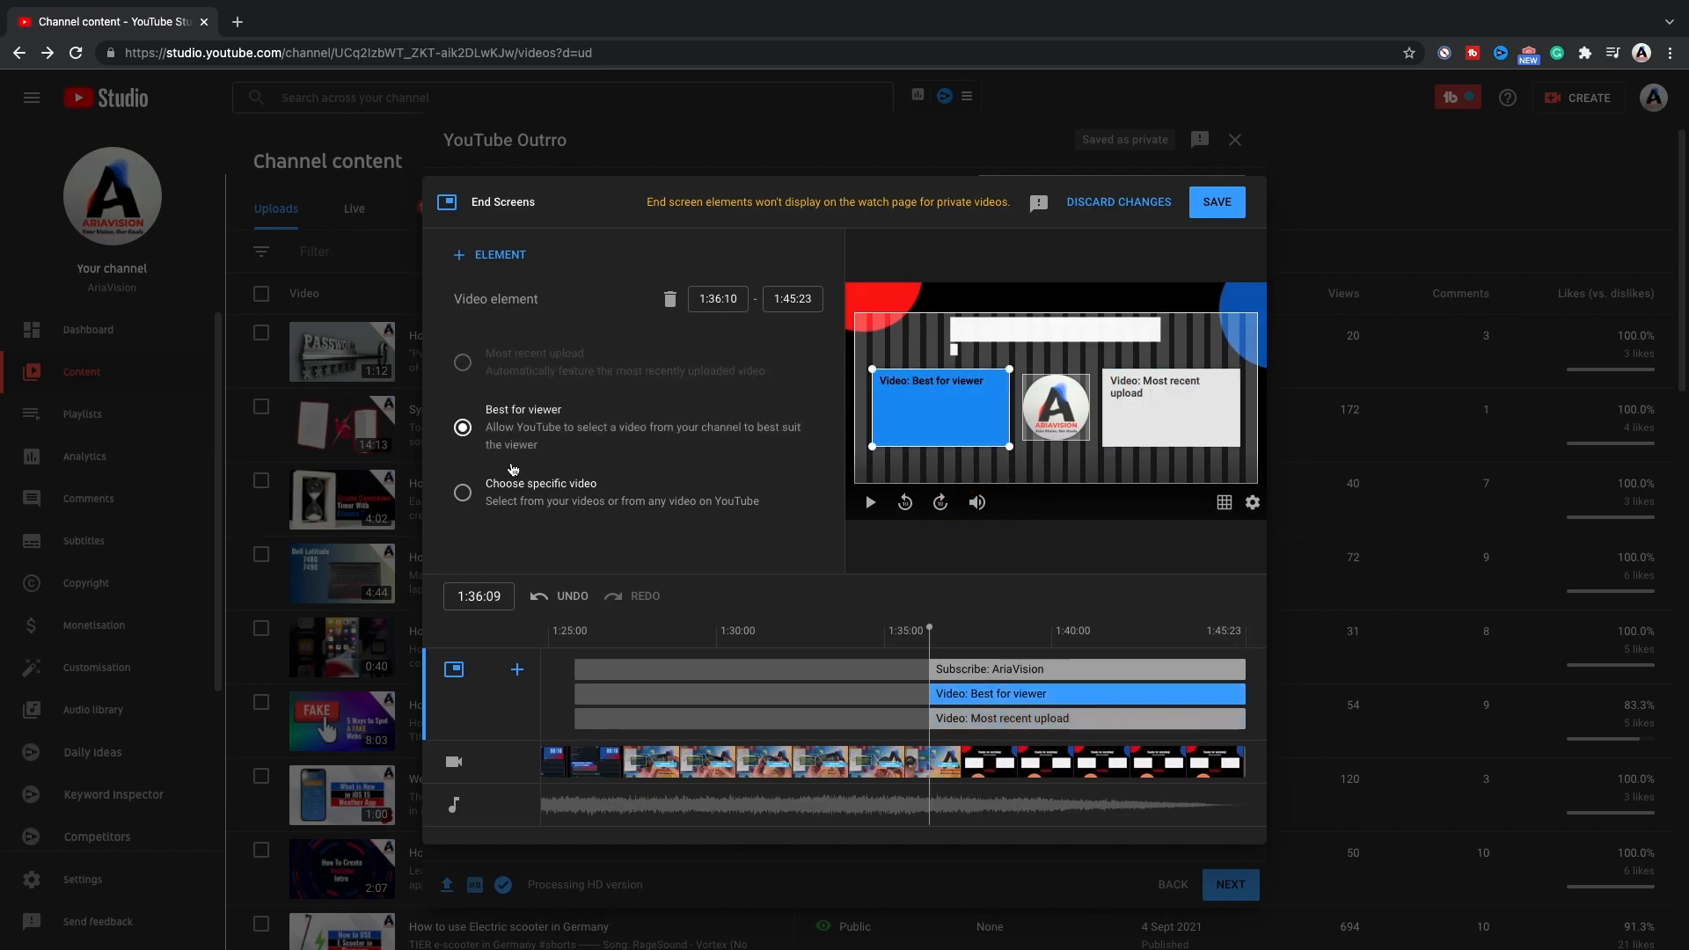
click(470, 495)
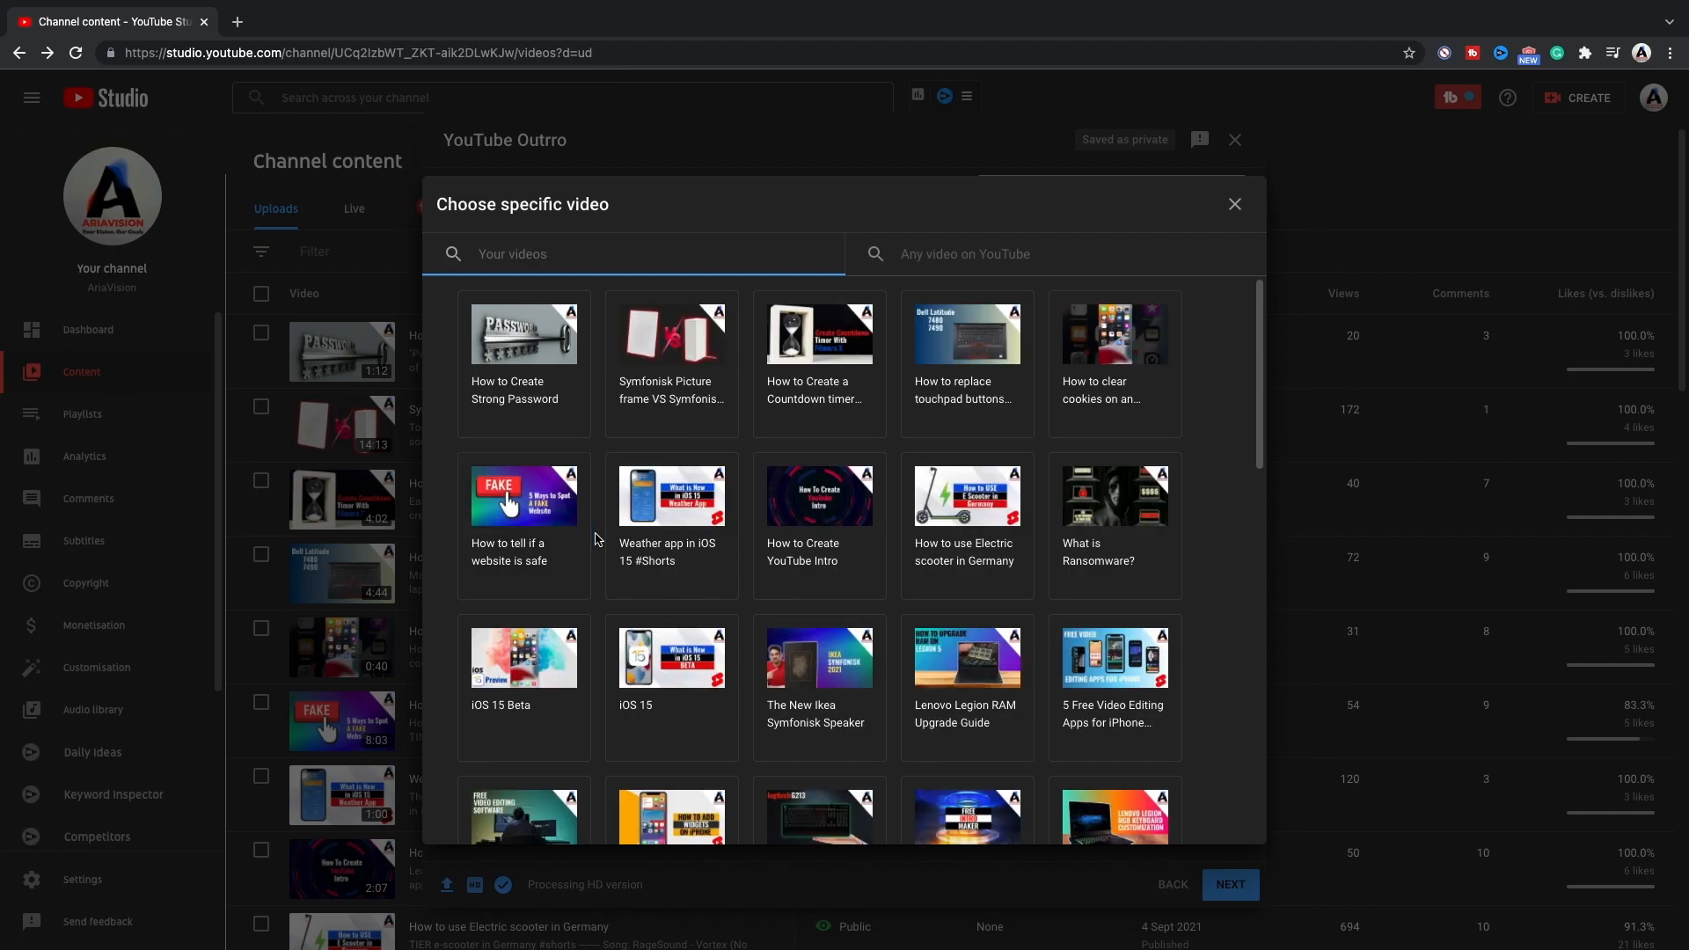
click(546, 356)
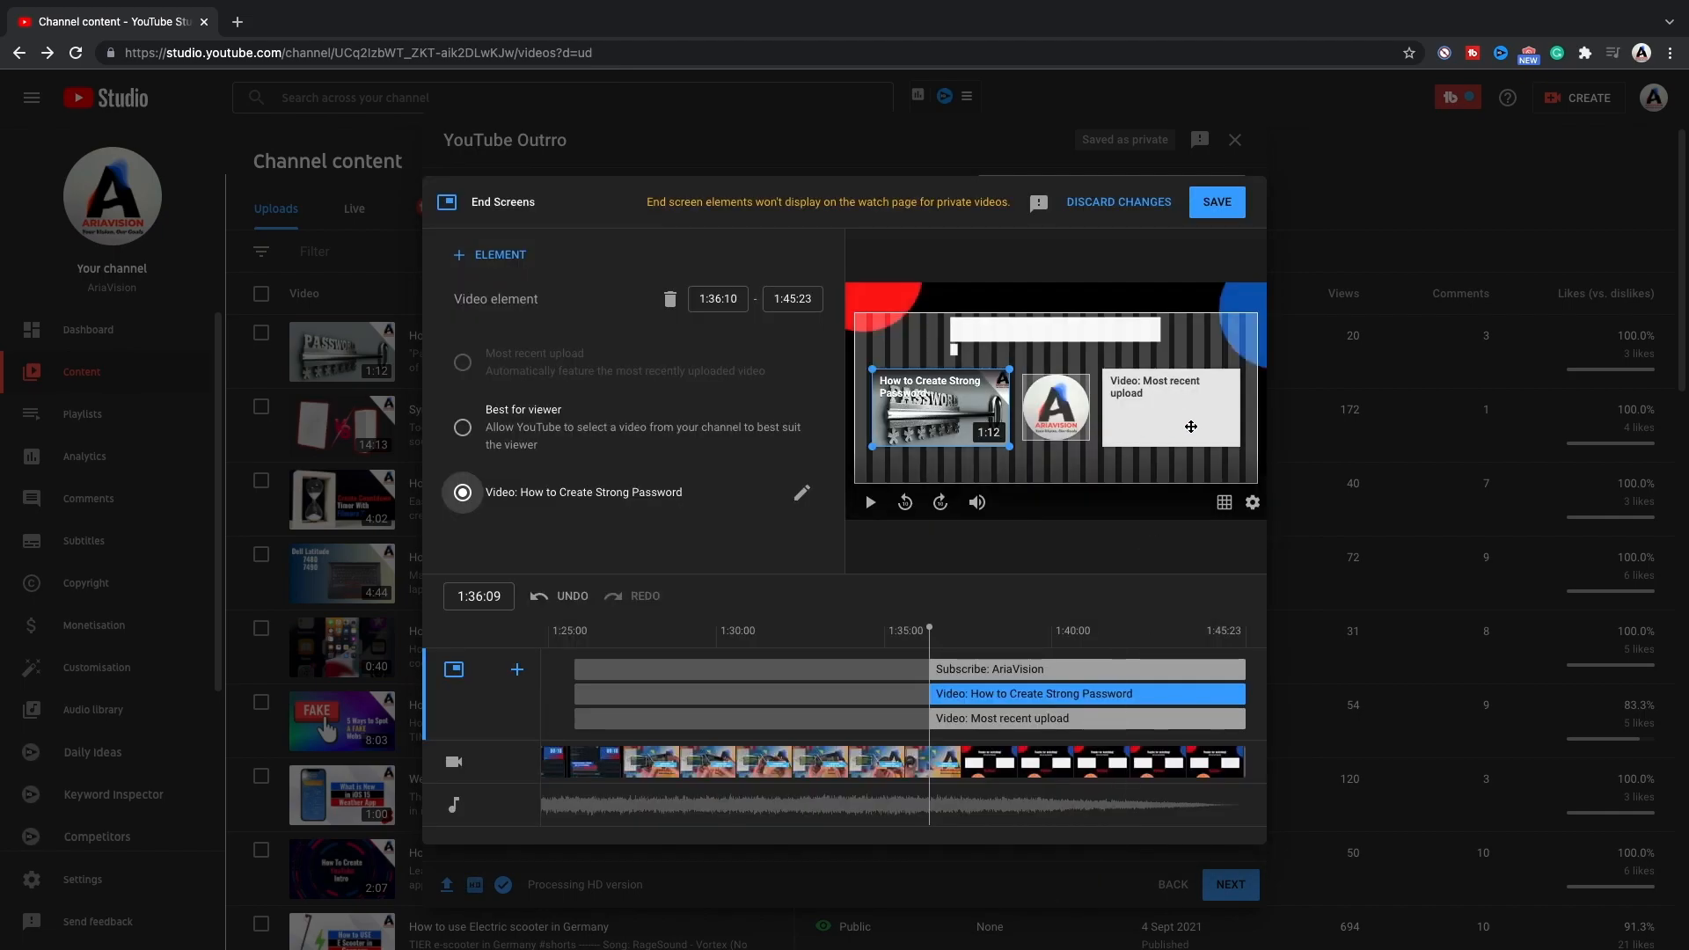
Change the right video element from the most recent upload to the specific video "How to Create Strong Password".
click(1135, 415)
click(545, 503)
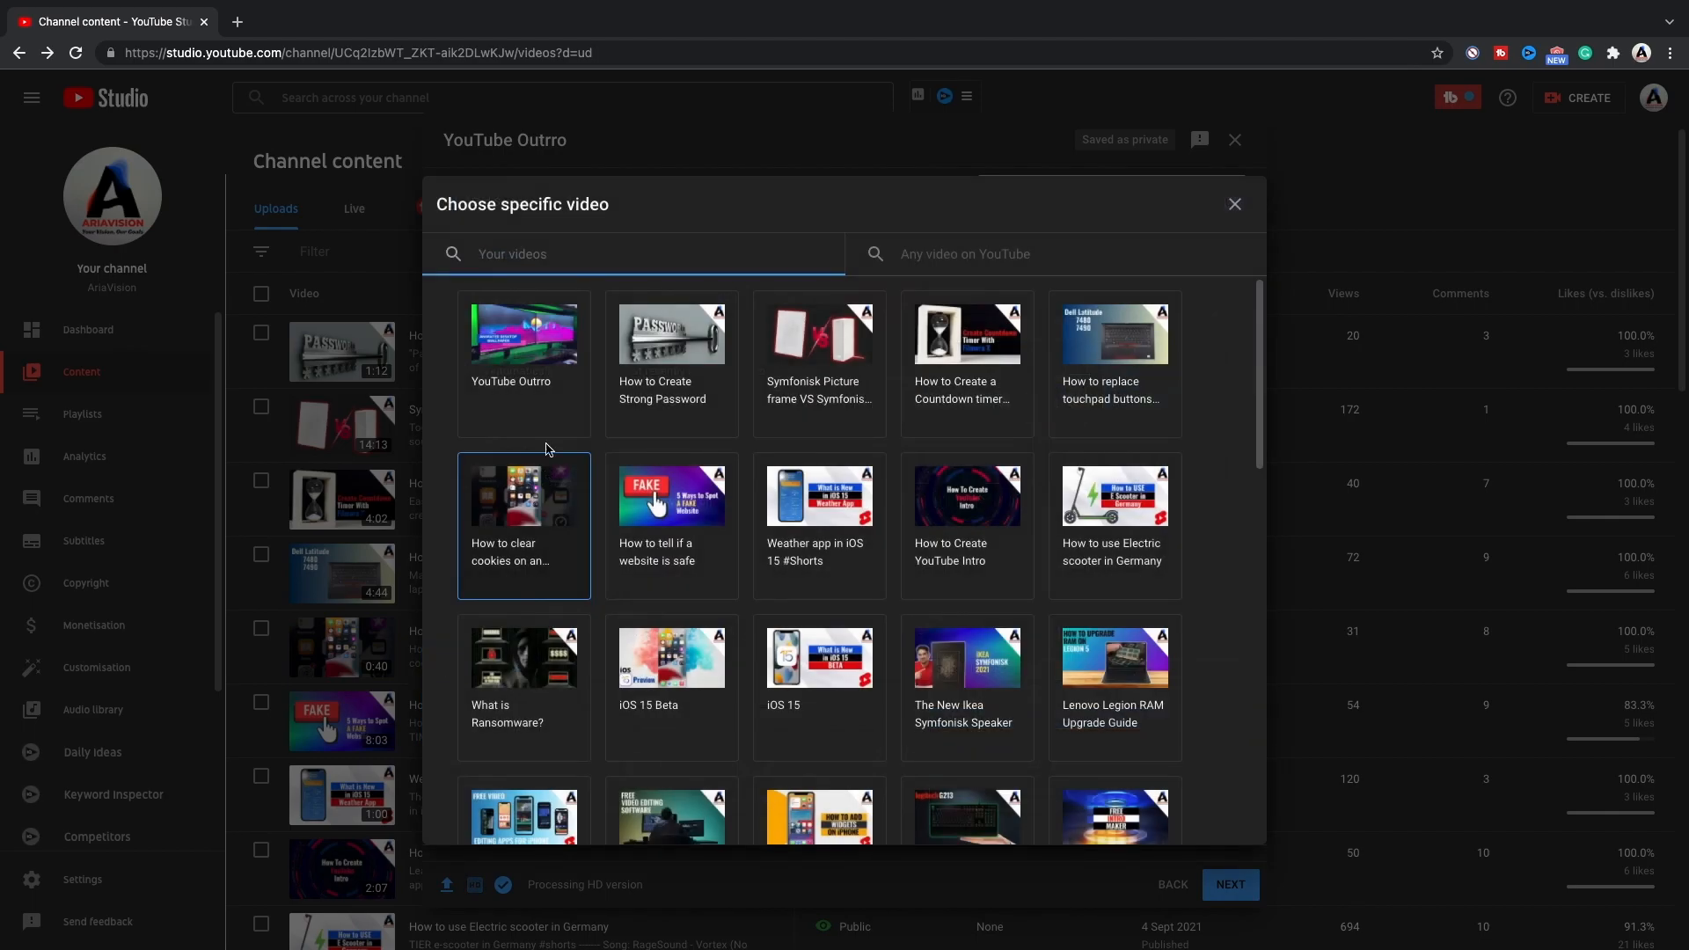
click(671, 365)
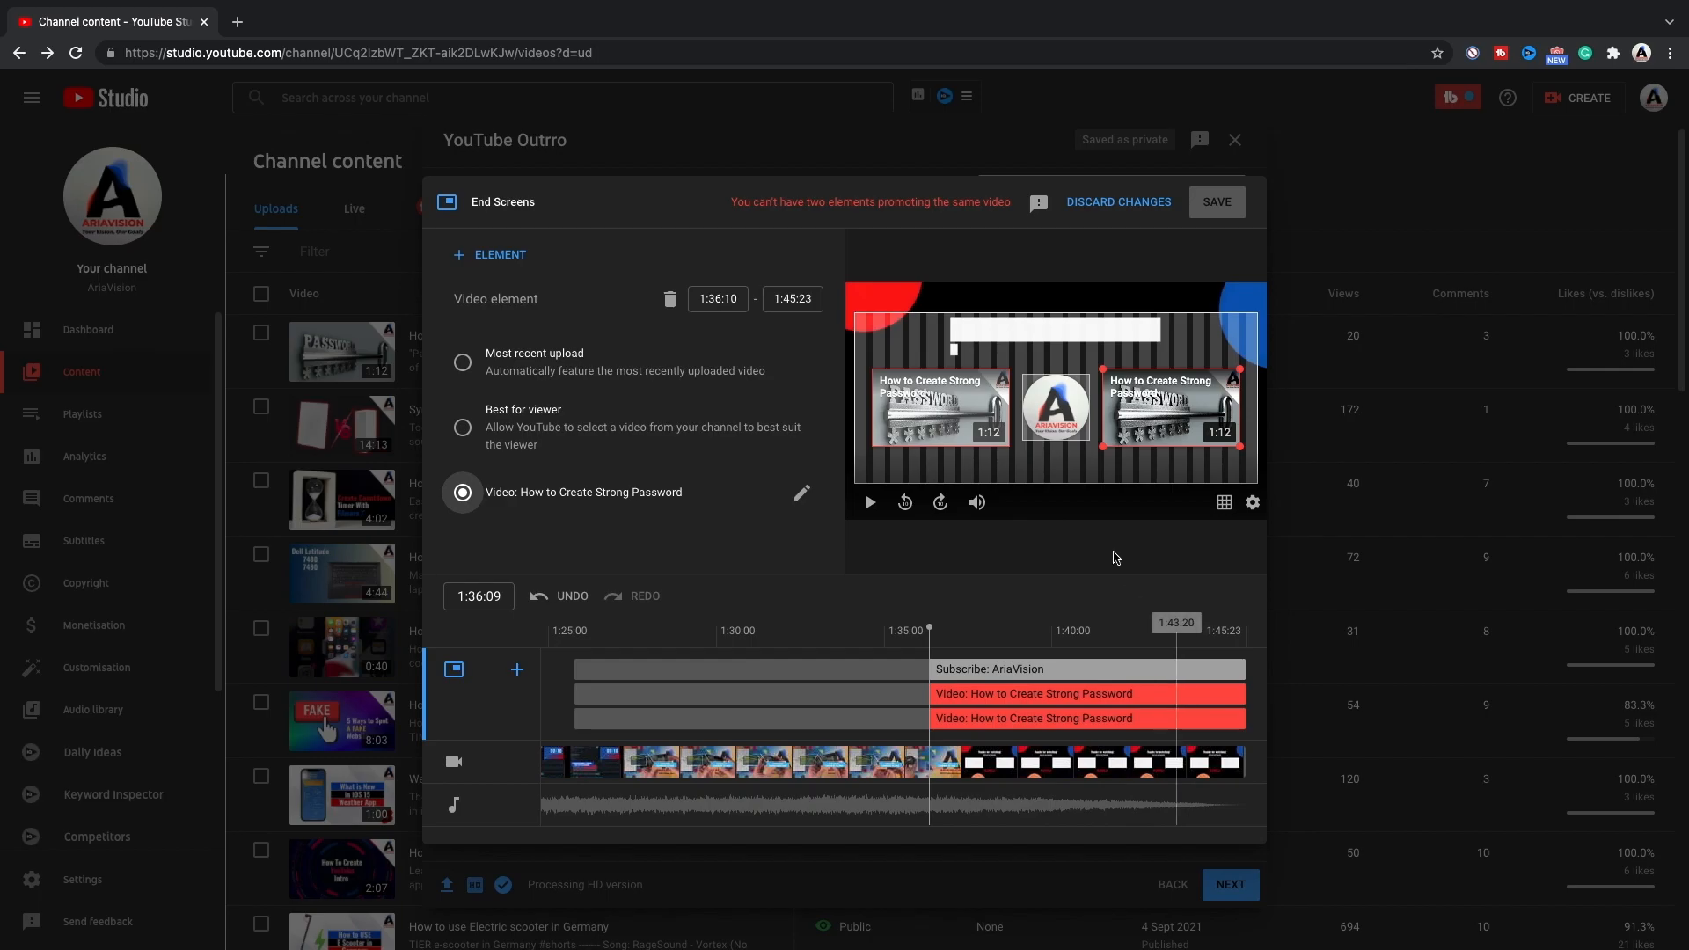
Replace the left video element's featured video with "Weather app in iOS 15 #Shorts".
click(941, 397)
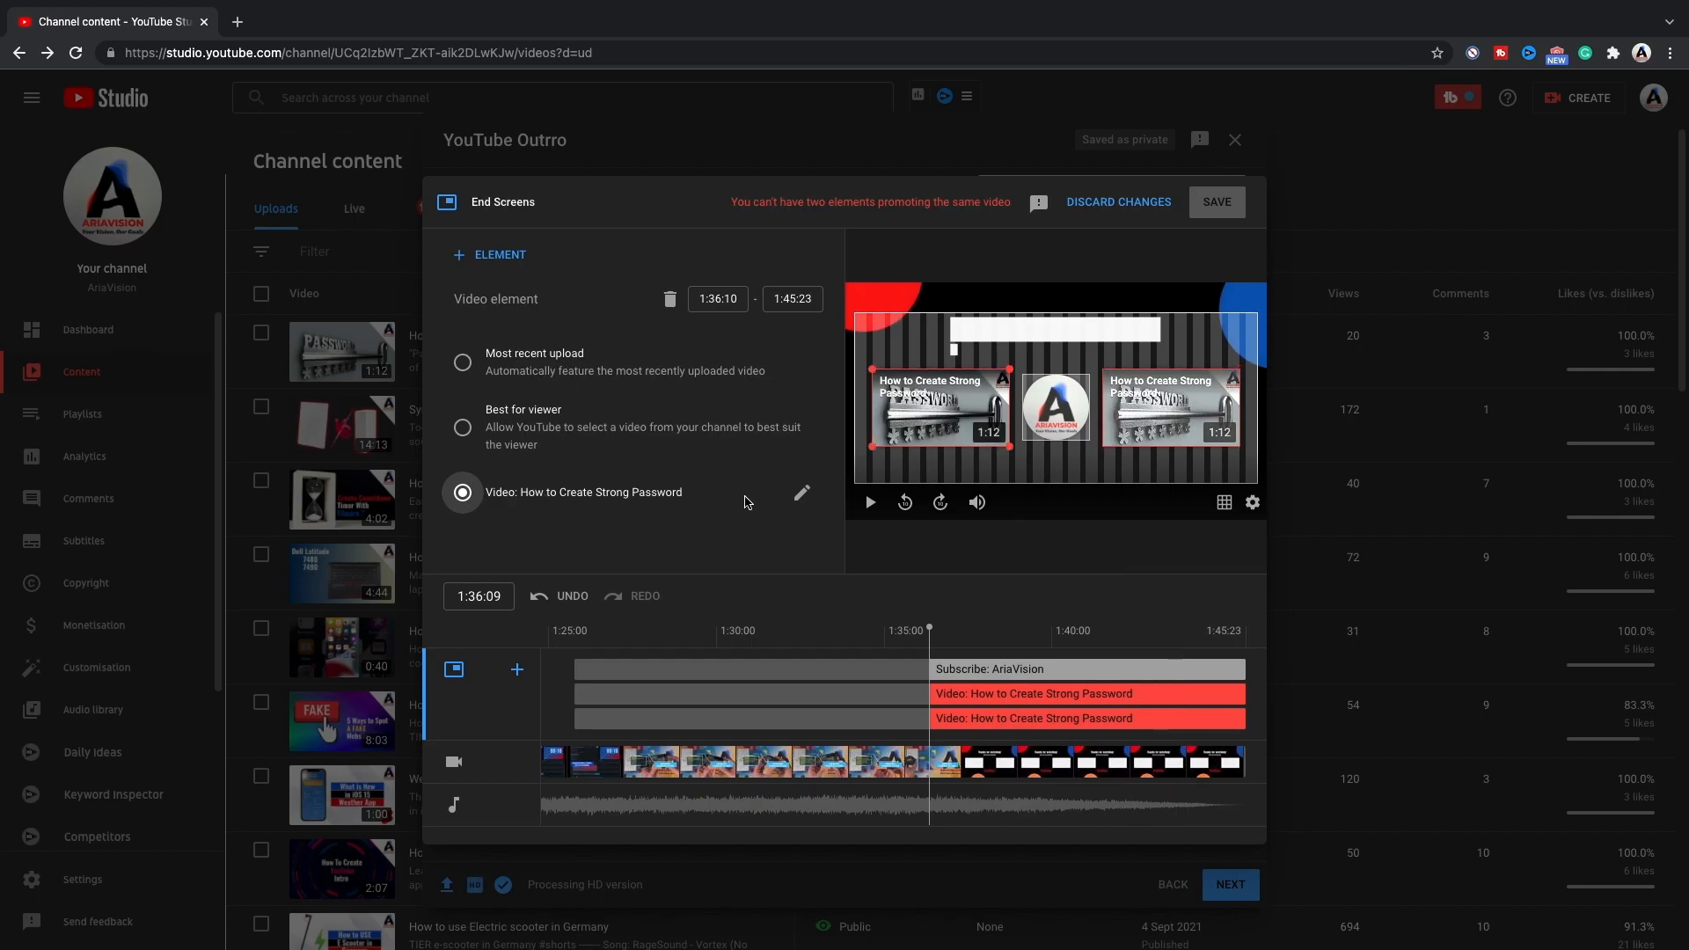
click(802, 494)
click(803, 499)
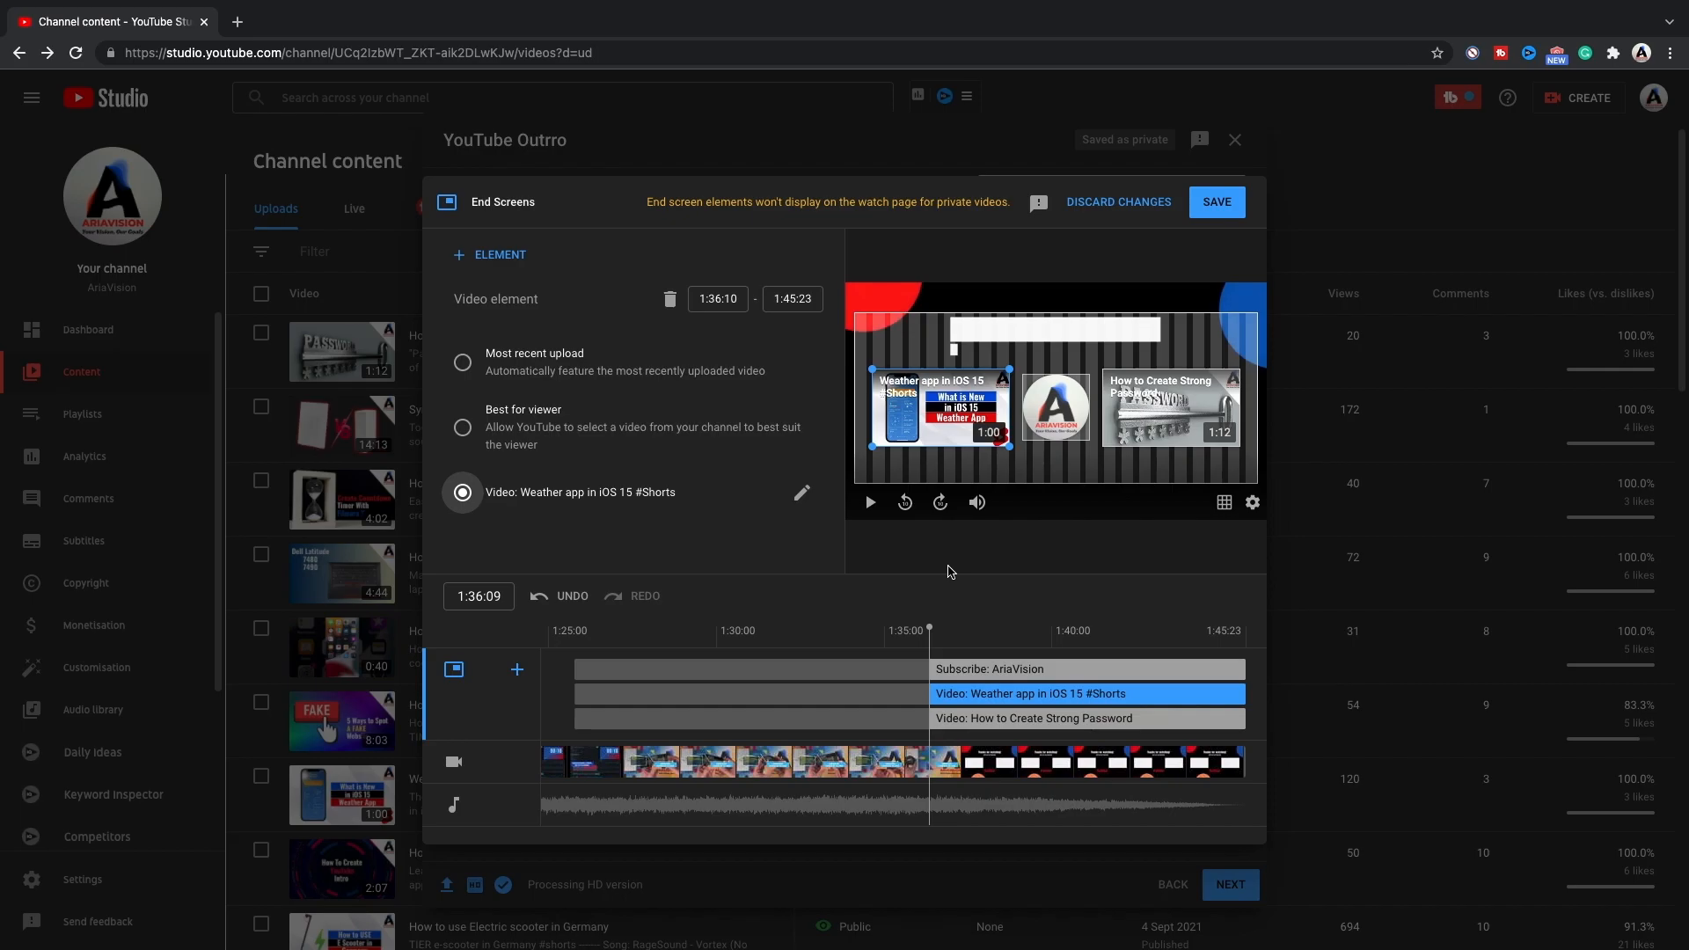